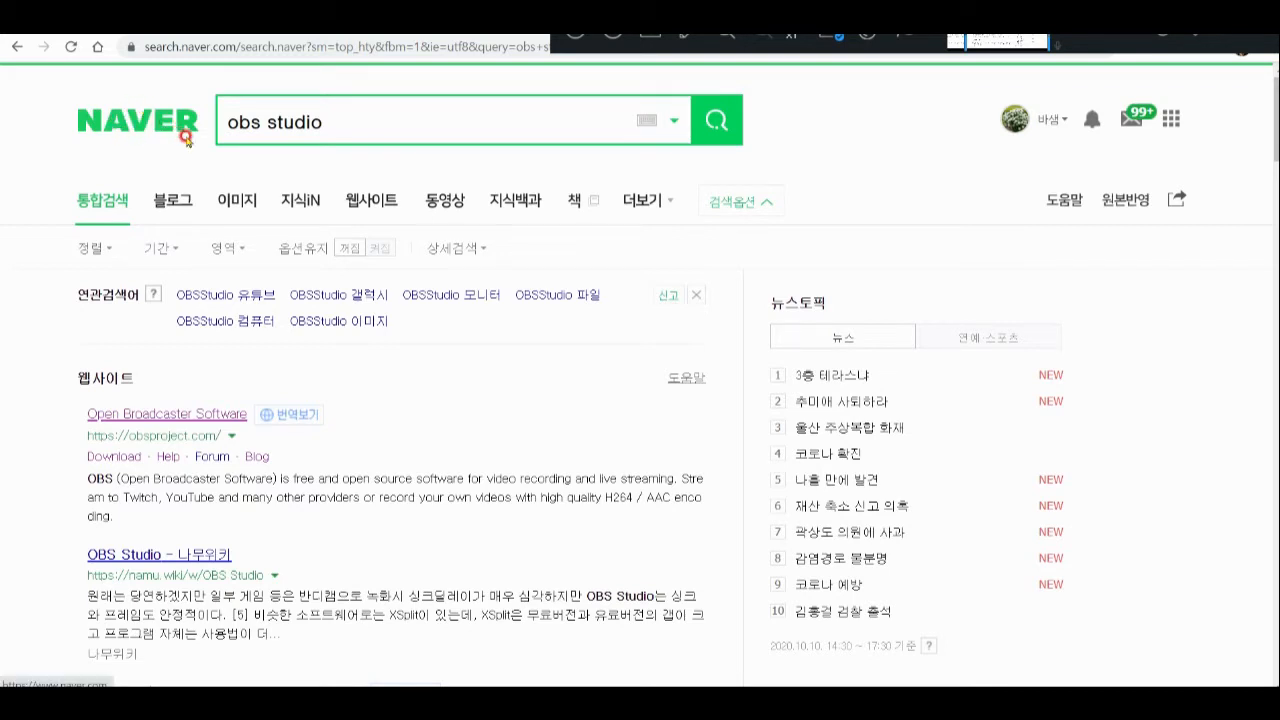
# Open the official Open Broadcaster Software site (obsproject.com) from the "obs studio" search results
pyautogui.click(354, 122)
pyautogui.click(371, 121)
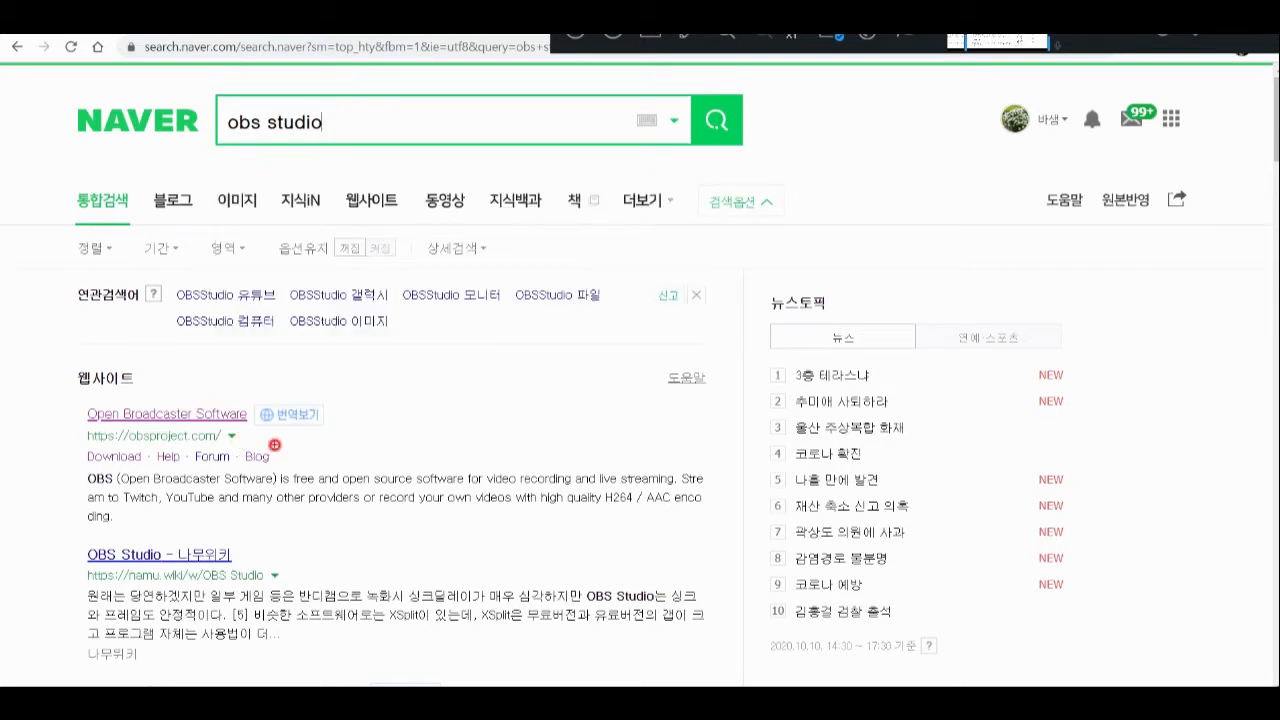
pyautogui.moveTo(274, 444)
pyautogui.mouseDown()
pyautogui.moveTo(84, 438)
pyautogui.moveTo(208, 362)
pyautogui.moveTo(256, 458)
pyautogui.mouseUp()
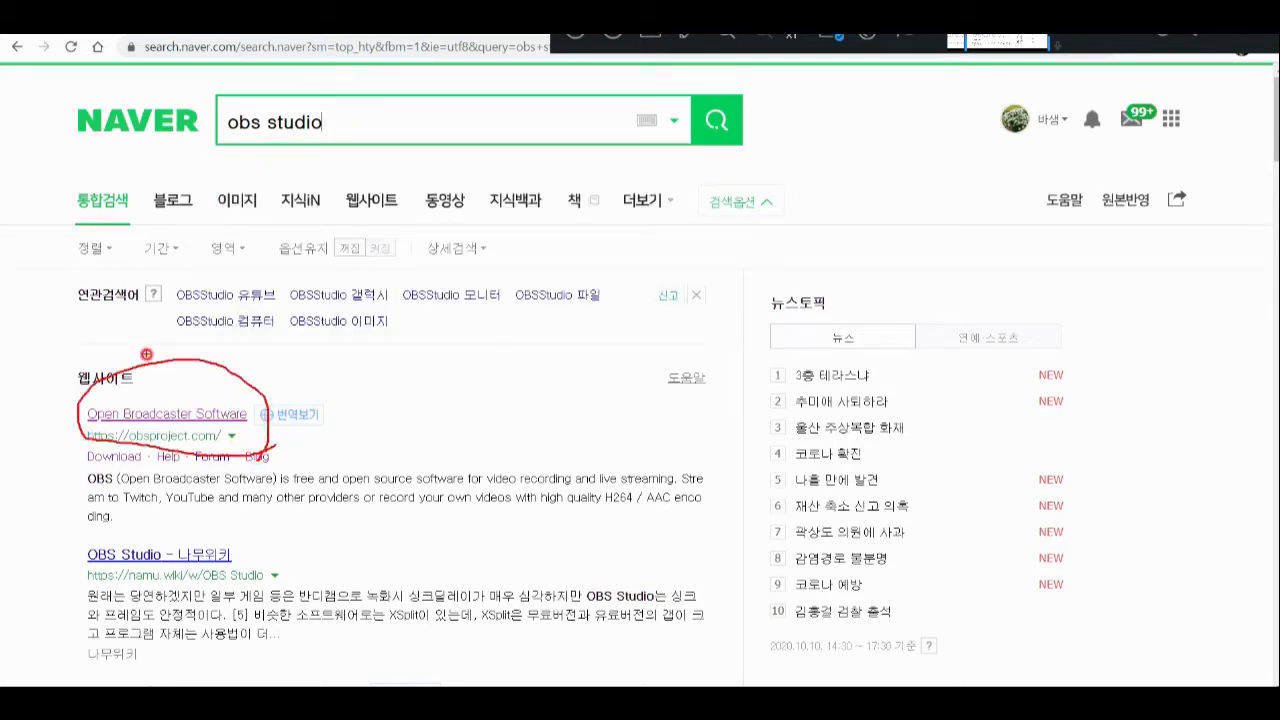
pyautogui.moveTo(146, 354)
pyautogui.mouseDown()
pyautogui.moveTo(168, 376)
pyautogui.moveTo(220, 347)
pyautogui.mouseUp()
pyautogui.click(182, 414)
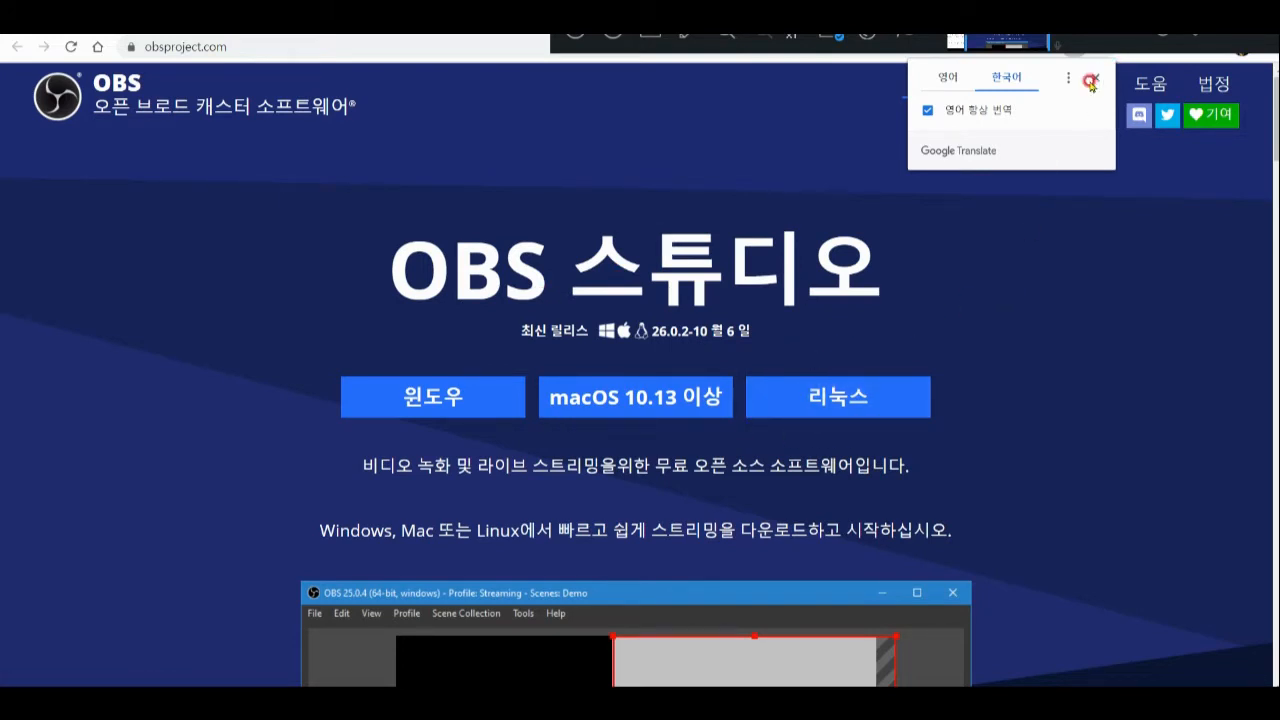
# Dismiss the translation popup and go to the OBS Studio download page
pyautogui.click(1091, 79)
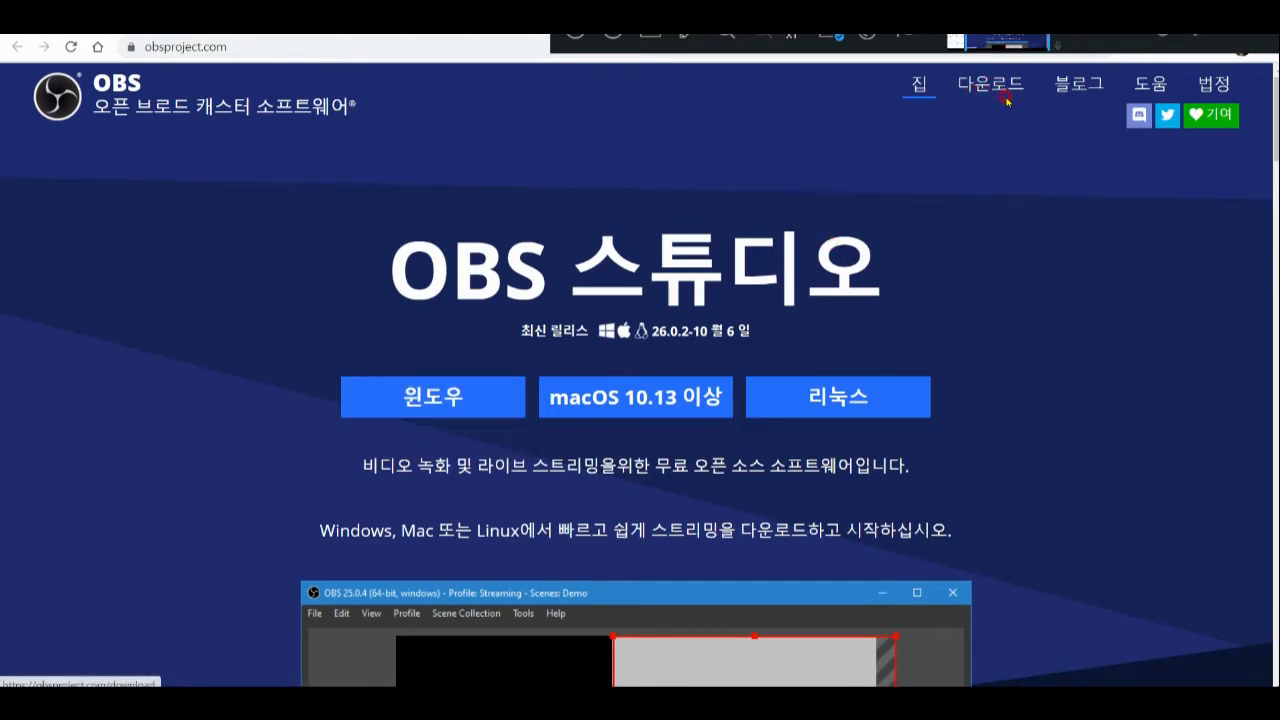
pyautogui.moveTo(1022, 112)
pyautogui.mouseDown()
pyautogui.moveTo(991, 77)
pyautogui.moveTo(940, 64)
pyautogui.mouseUp()
pyautogui.click(975, 85)
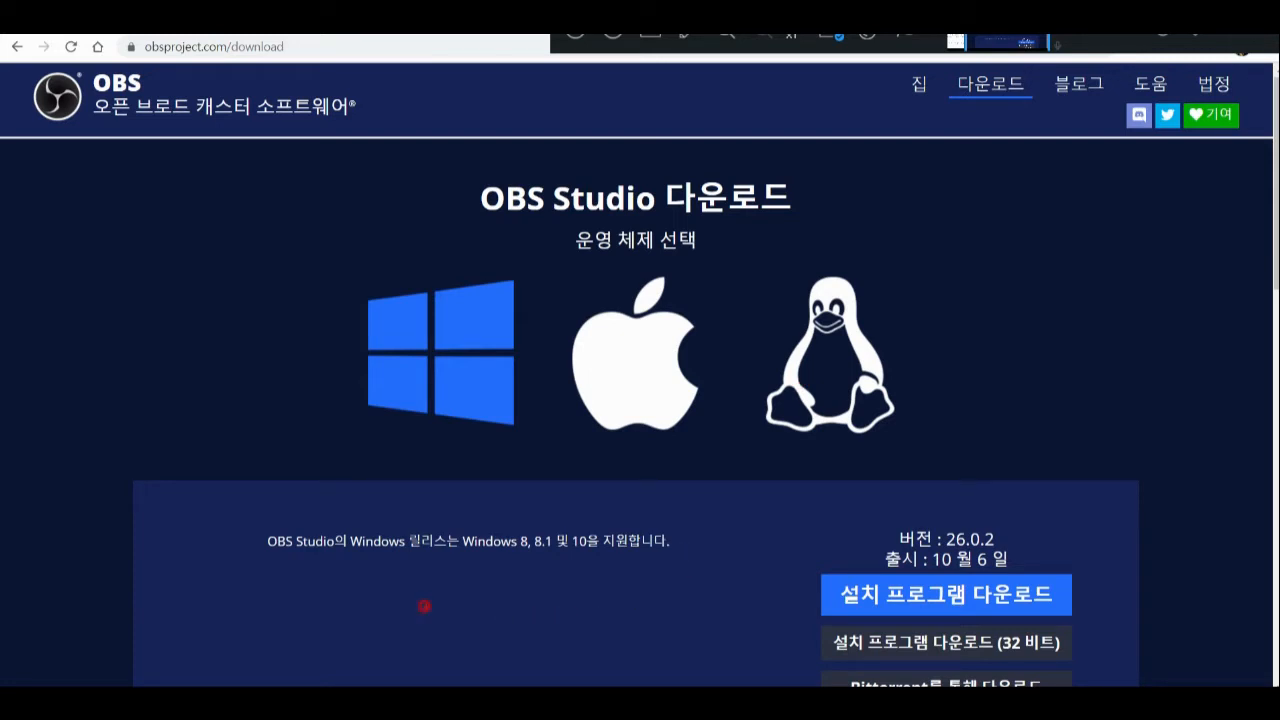
# Check which Windows versions the OBS Studio release supports and which installer downloads are offered
pyautogui.moveTo(264, 553); pyautogui.dragTo(532, 559)
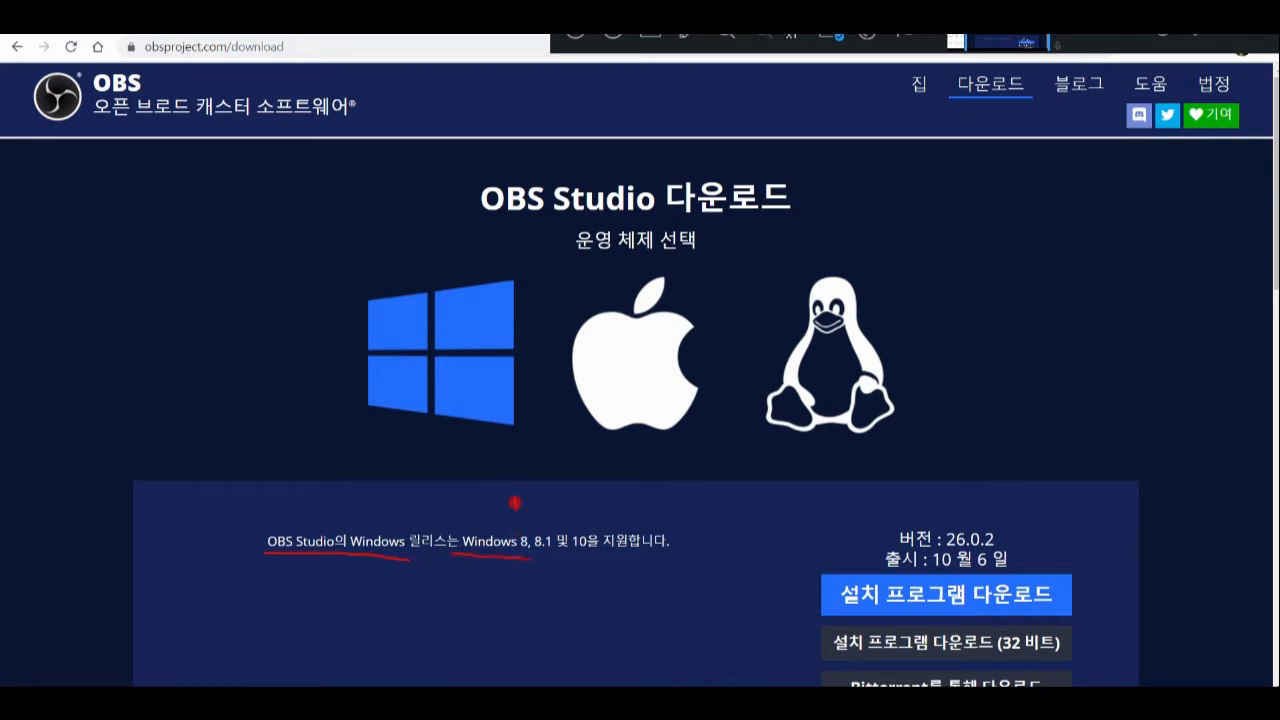
pyautogui.moveTo(517, 497); pyautogui.dragTo(531, 517)
pyautogui.moveTo(563, 554)
pyautogui.mouseDown()
pyautogui.moveTo(585, 565)
pyautogui.moveTo(591, 532)
pyautogui.moveTo(584, 561)
pyautogui.mouseUp()
pyautogui.press('Escape')
pyautogui.click(864, 605)
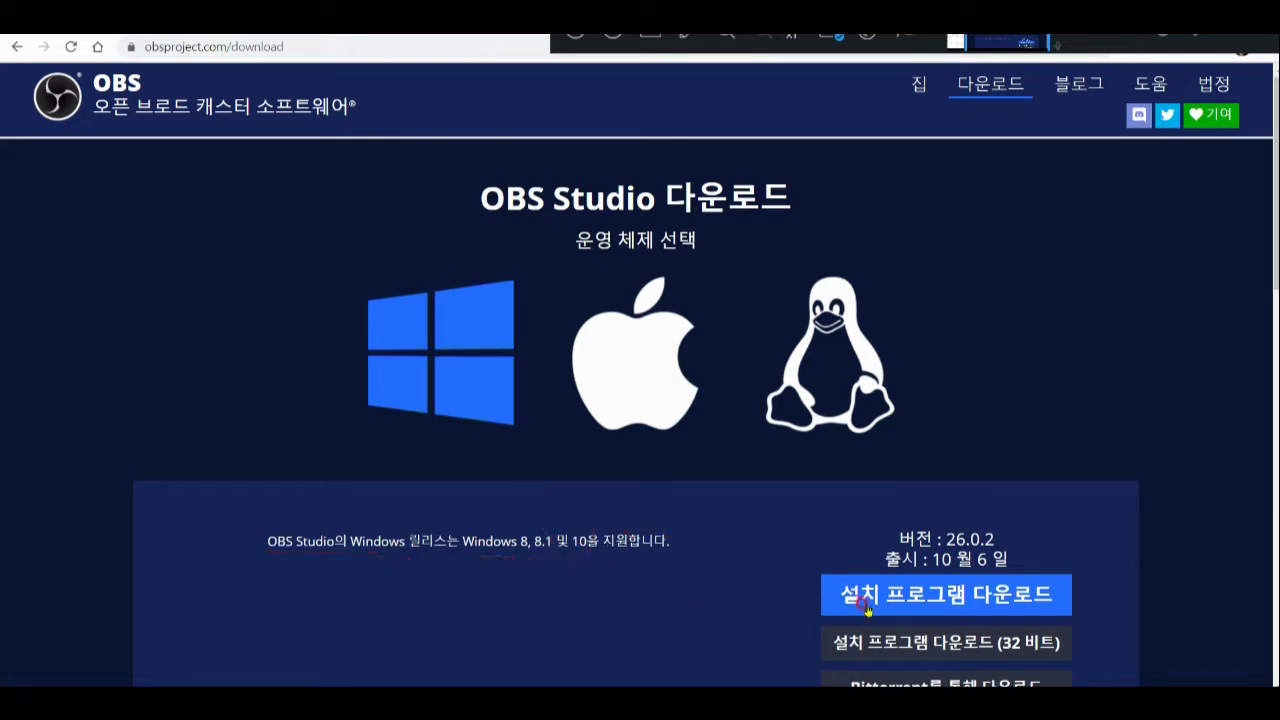
pyautogui.scroll(-1, 1180, 525)
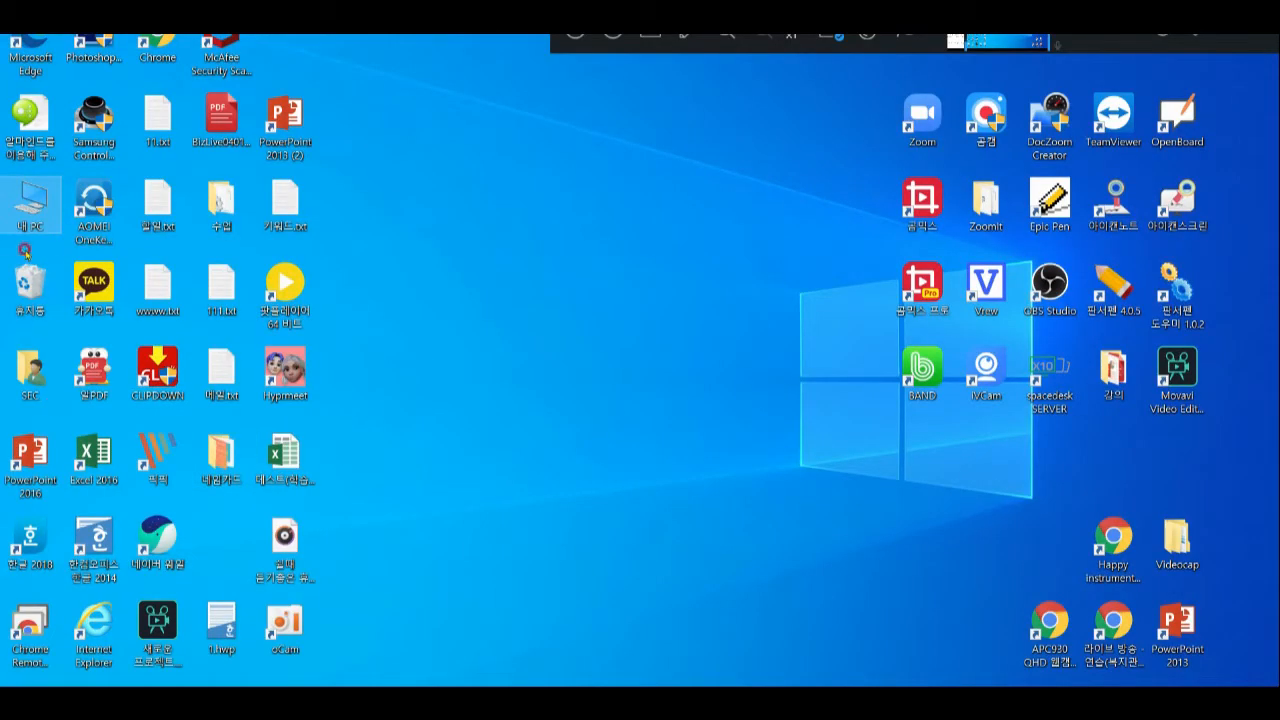
# View the properties of this PC to check whether the system type is 32-bit or 64-bit, and close the window
pyautogui.rightClick(32, 210)
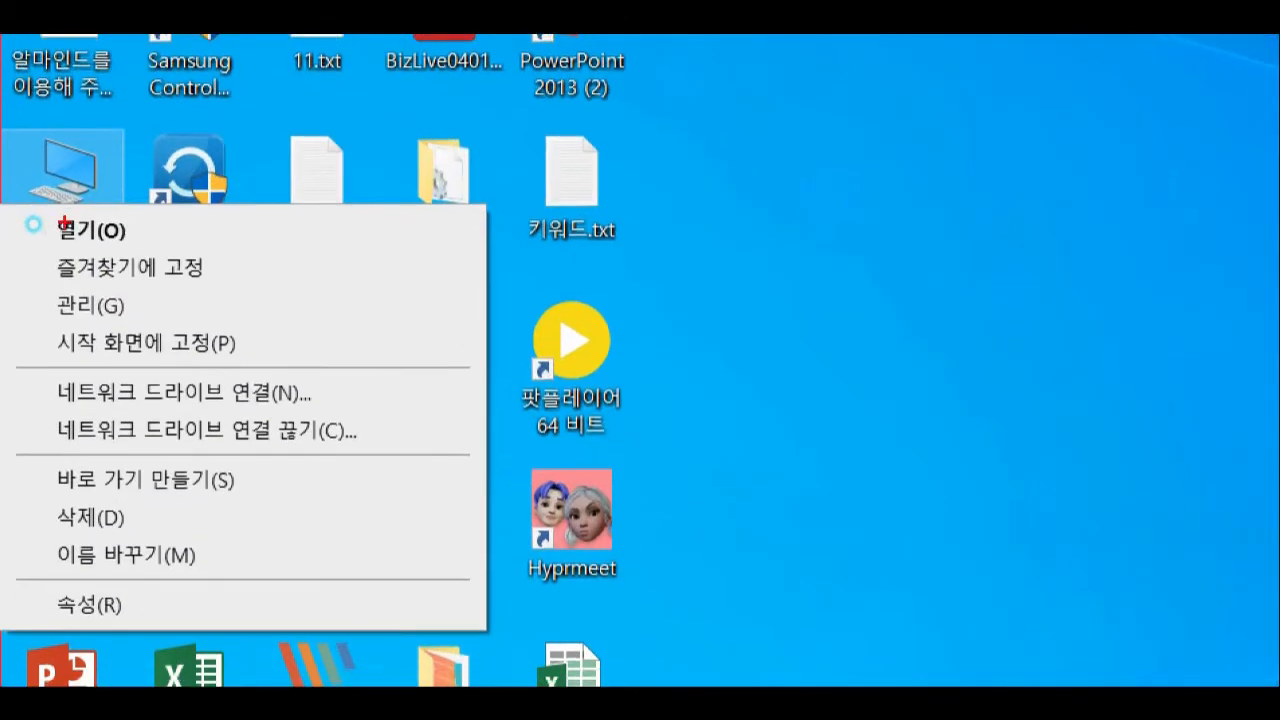
pyautogui.moveTo(79, 226)
pyautogui.mouseDown()
pyautogui.moveTo(24, 180)
pyautogui.moveTo(100, 124)
pyautogui.moveTo(100, 213)
pyautogui.moveTo(85, 240)
pyautogui.mouseUp()
pyautogui.moveTo(92, 646)
pyautogui.mouseDown()
pyautogui.moveTo(45, 579)
pyautogui.moveTo(98, 640)
pyautogui.mouseUp()
pyautogui.press('Escape')
pyautogui.rightClick(30, 198)
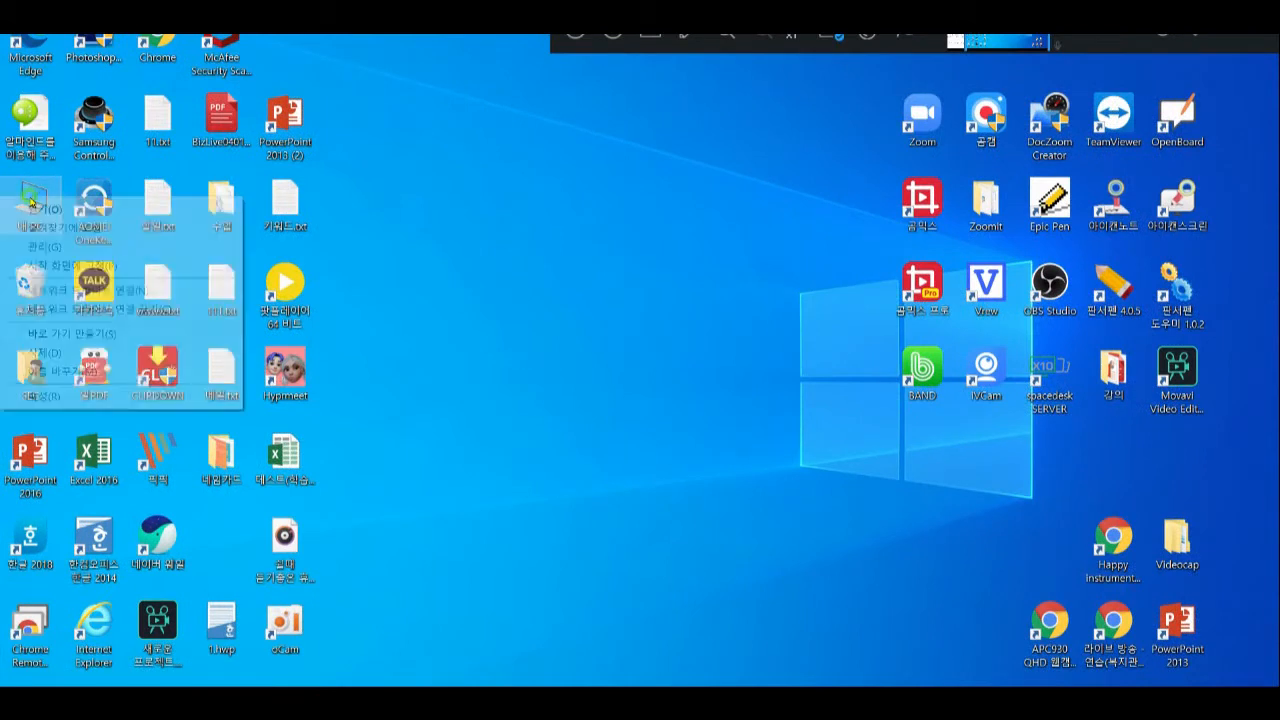
pyautogui.click(87, 395)
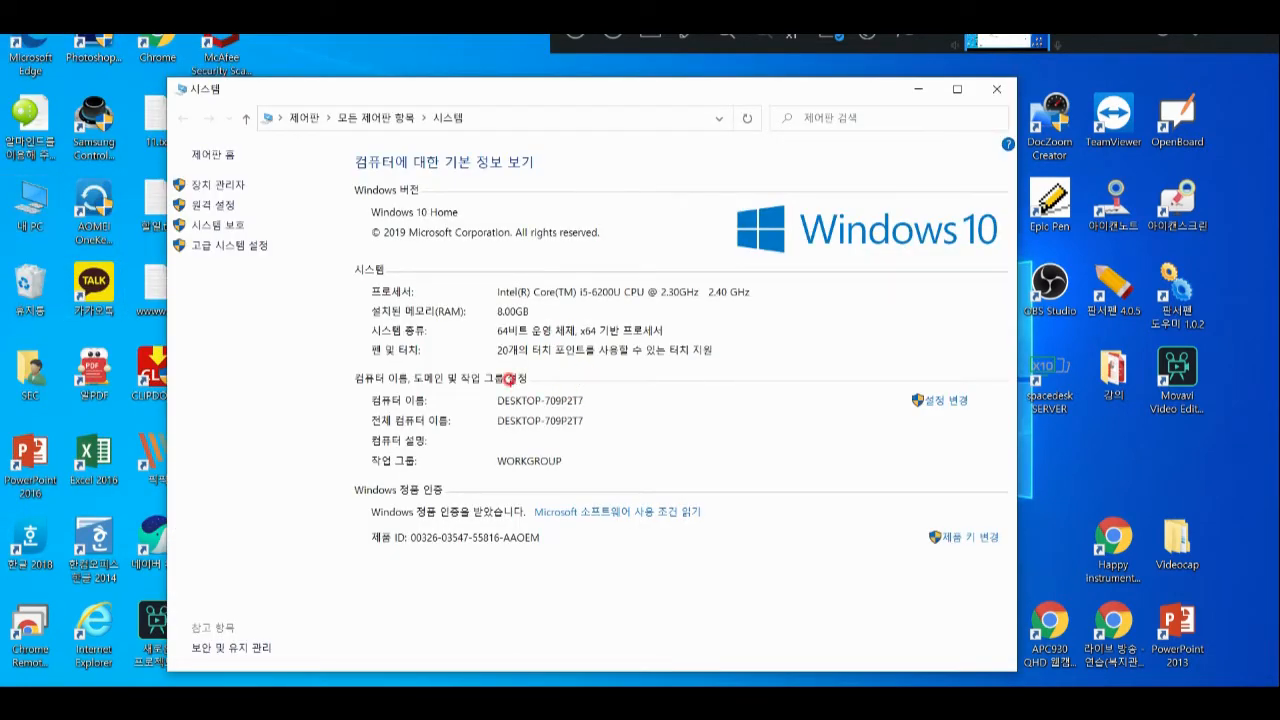
pyautogui.moveTo(504, 348)
pyautogui.mouseDown()
pyautogui.moveTo(564, 350)
pyautogui.moveTo(569, 317)
pyautogui.moveTo(482, 333)
pyautogui.moveTo(498, 366)
pyautogui.moveTo(530, 320)
pyautogui.moveTo(543, 335)
pyautogui.moveTo(539, 279)
pyautogui.moveTo(561, 306)
pyautogui.mouseUp()
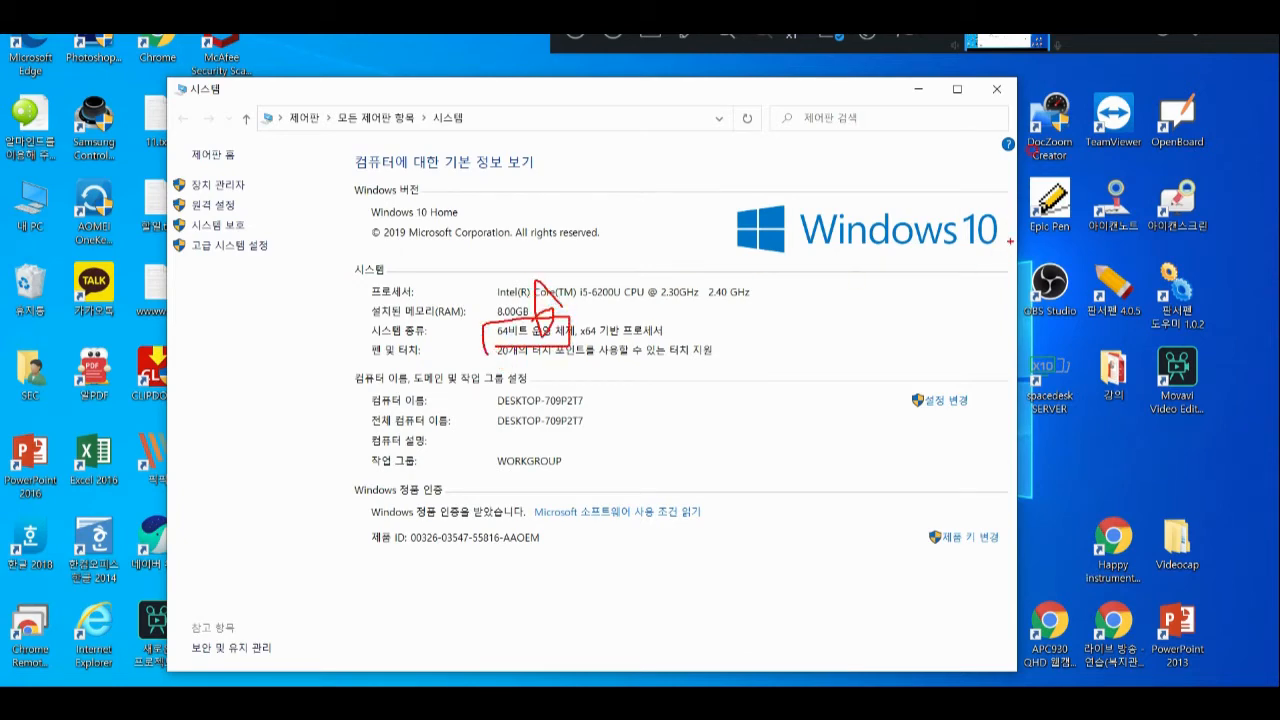
pyautogui.click(996, 89)
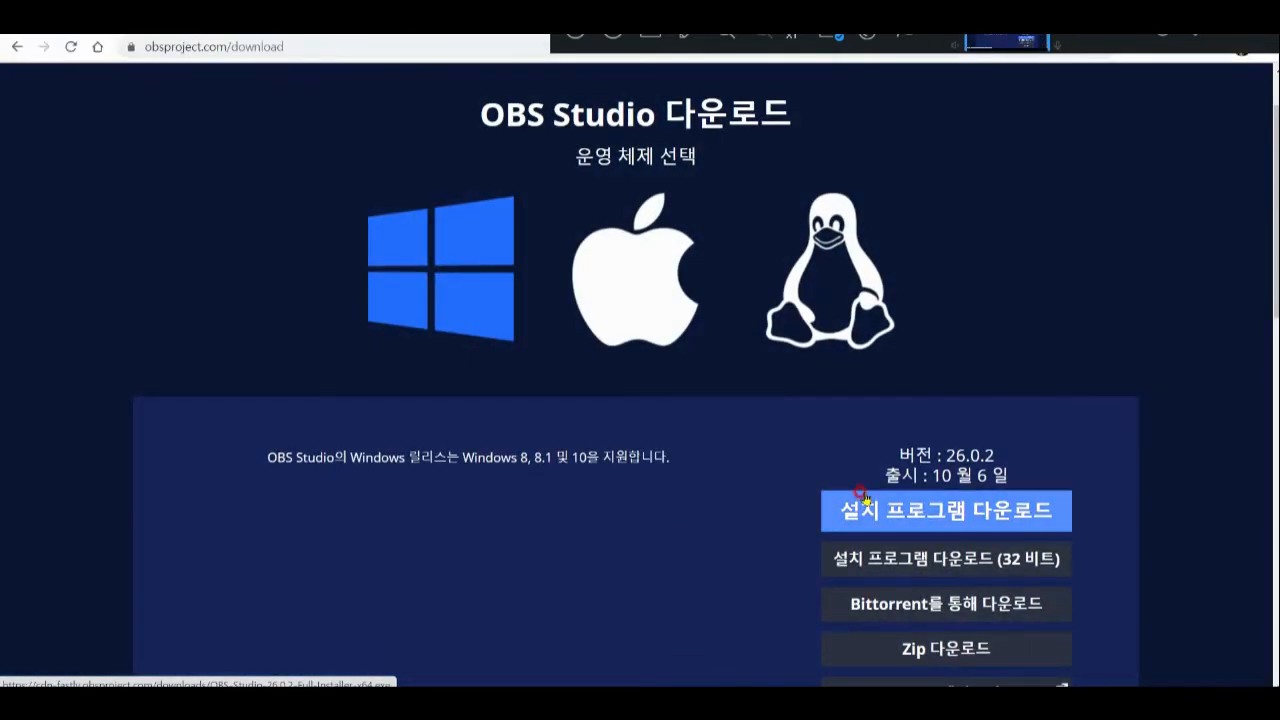
# Download OBS-Studio-26.0.2-Full-Installer-x64.exe to the desktop folder and launch the installer
pyautogui.click(944, 516)
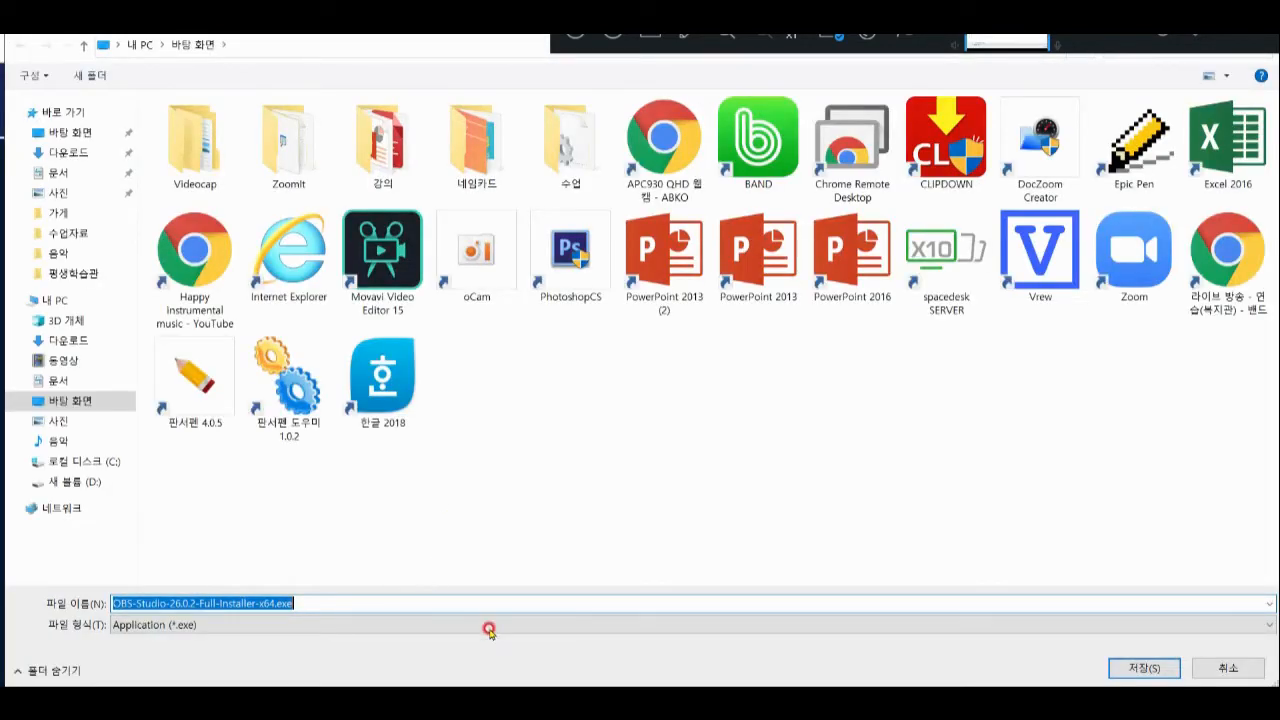
pyautogui.click(1143, 668)
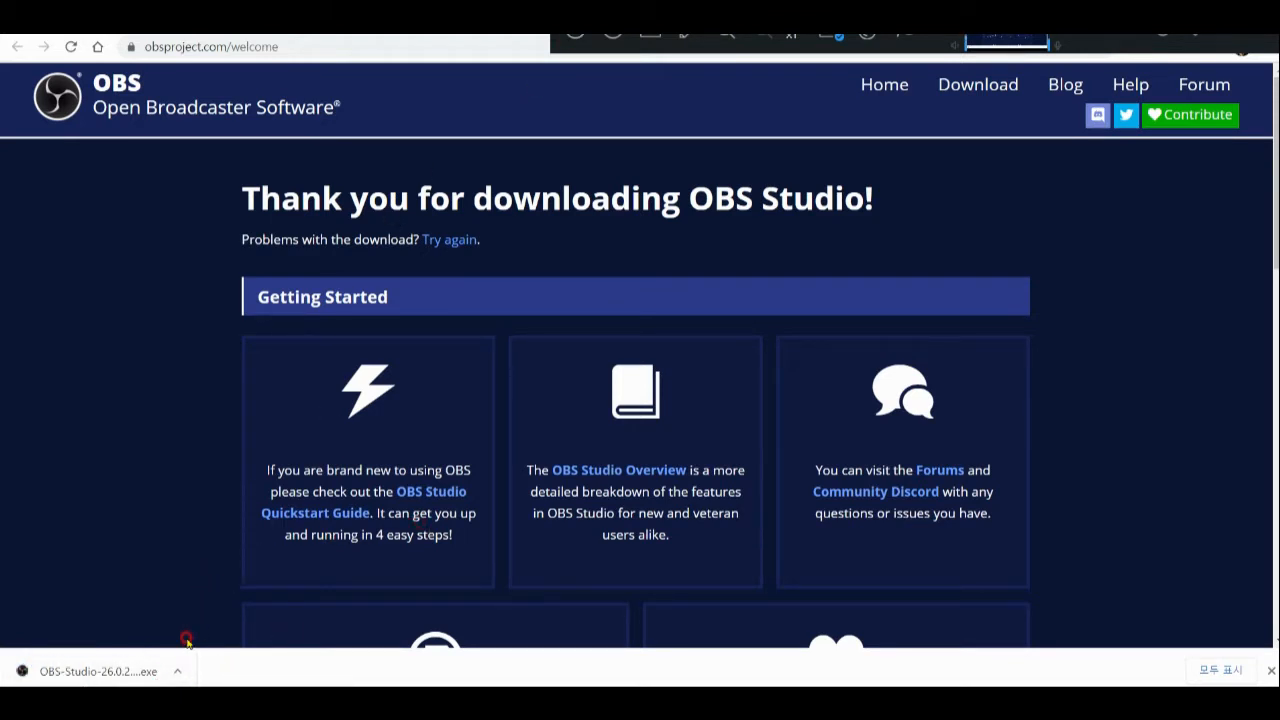
pyautogui.click(99, 667)
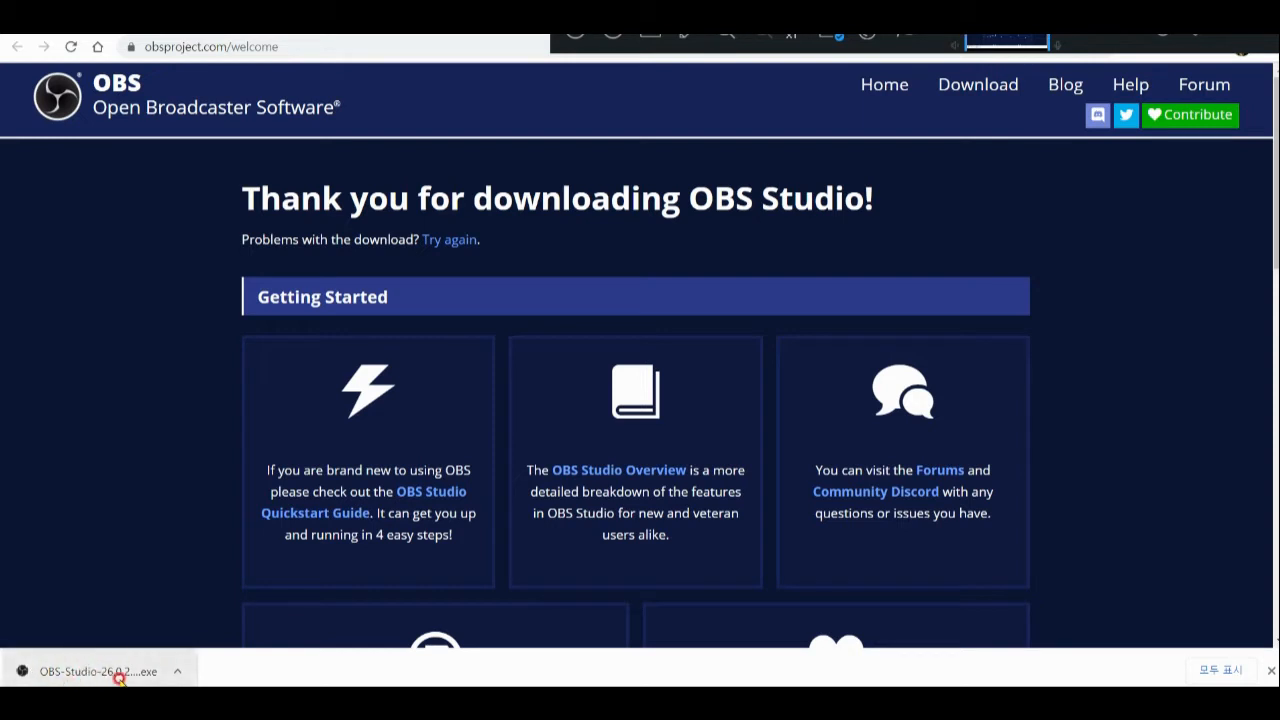
pyautogui.click(119, 671)
pyautogui.click(115, 666)
pyautogui.click(113, 673)
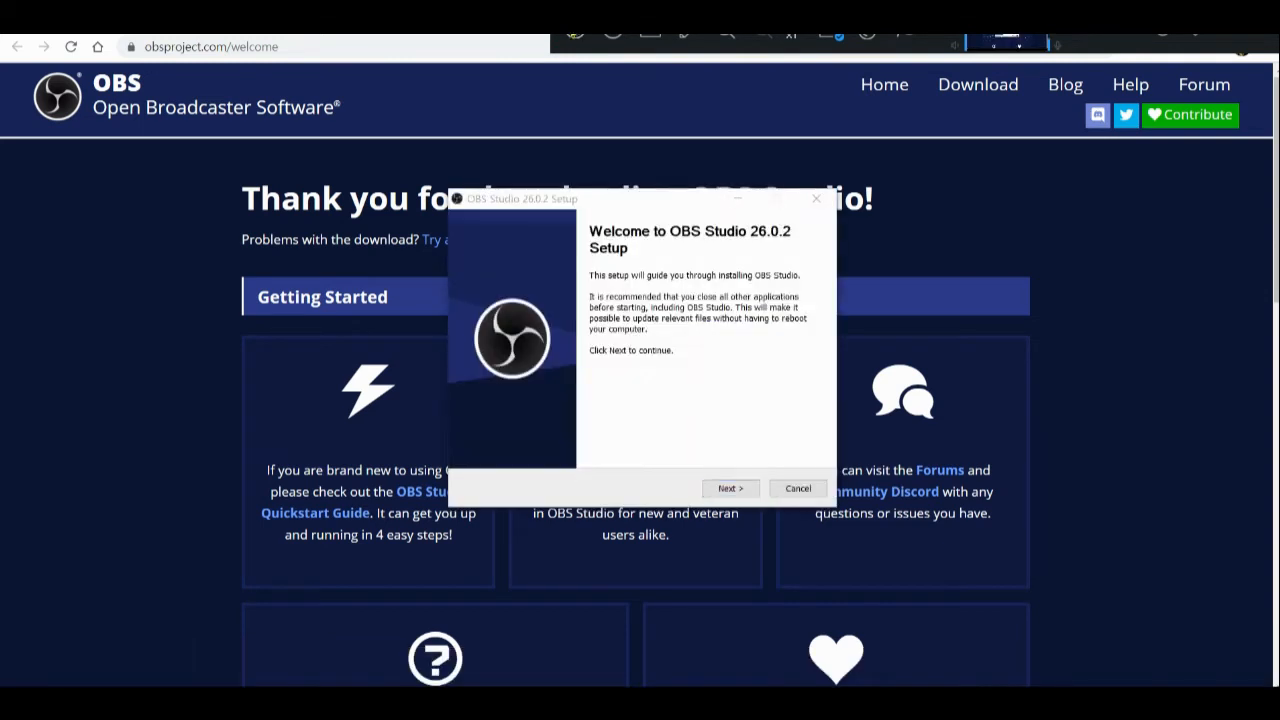
# Install OBS Studio 26.0.2, keeping the license terms and default install location, and finish the setup wizard
pyautogui.click(722, 490)
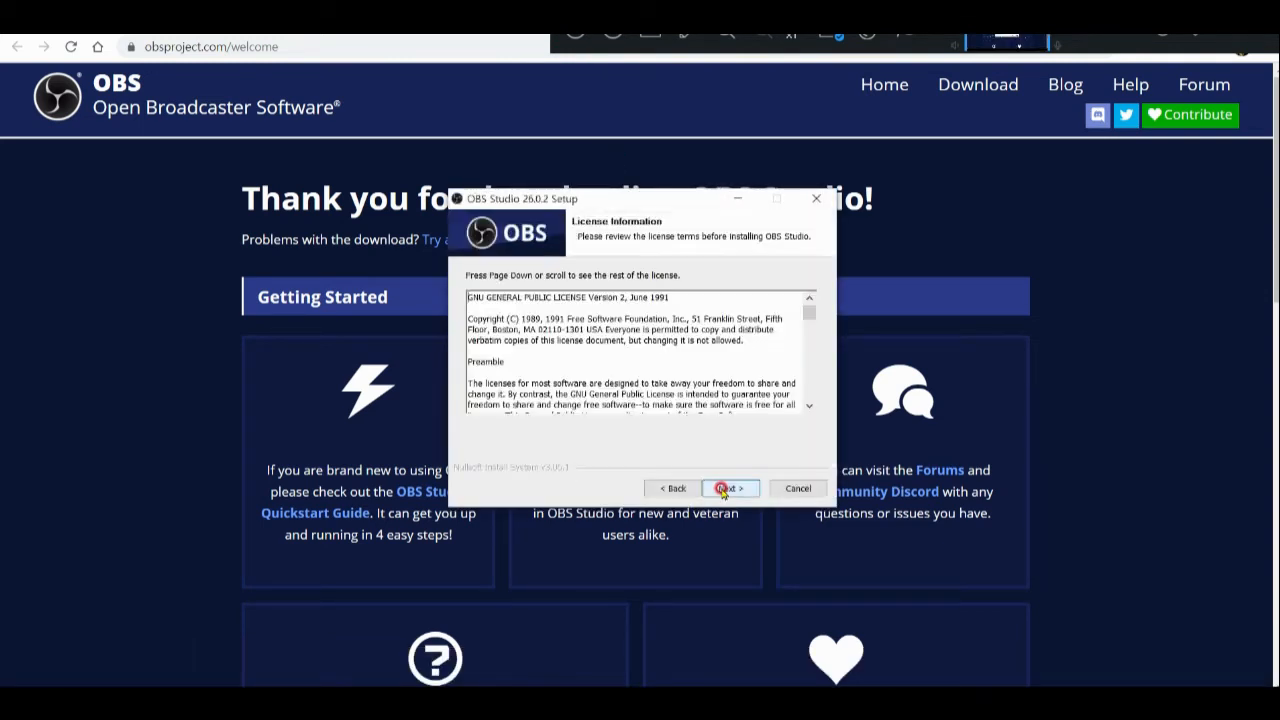
pyautogui.click(726, 490)
pyautogui.click(727, 491)
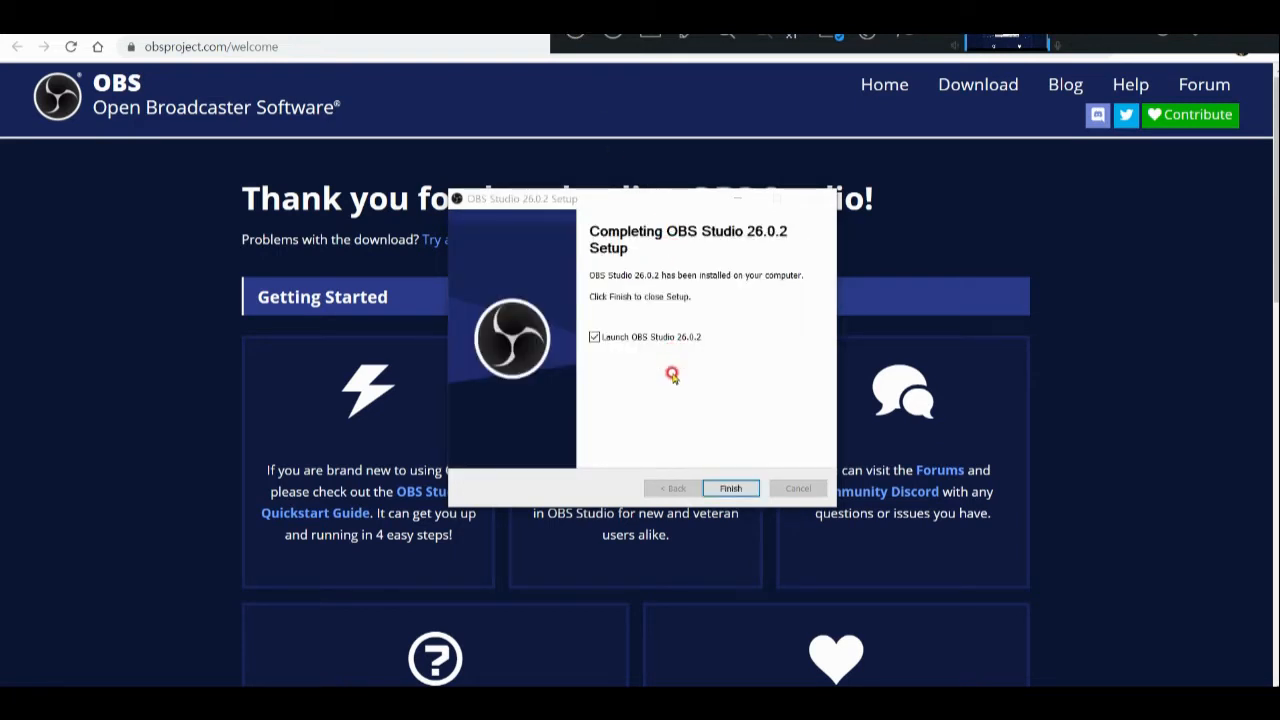
pyautogui.click(589, 344)
pyautogui.click(730, 488)
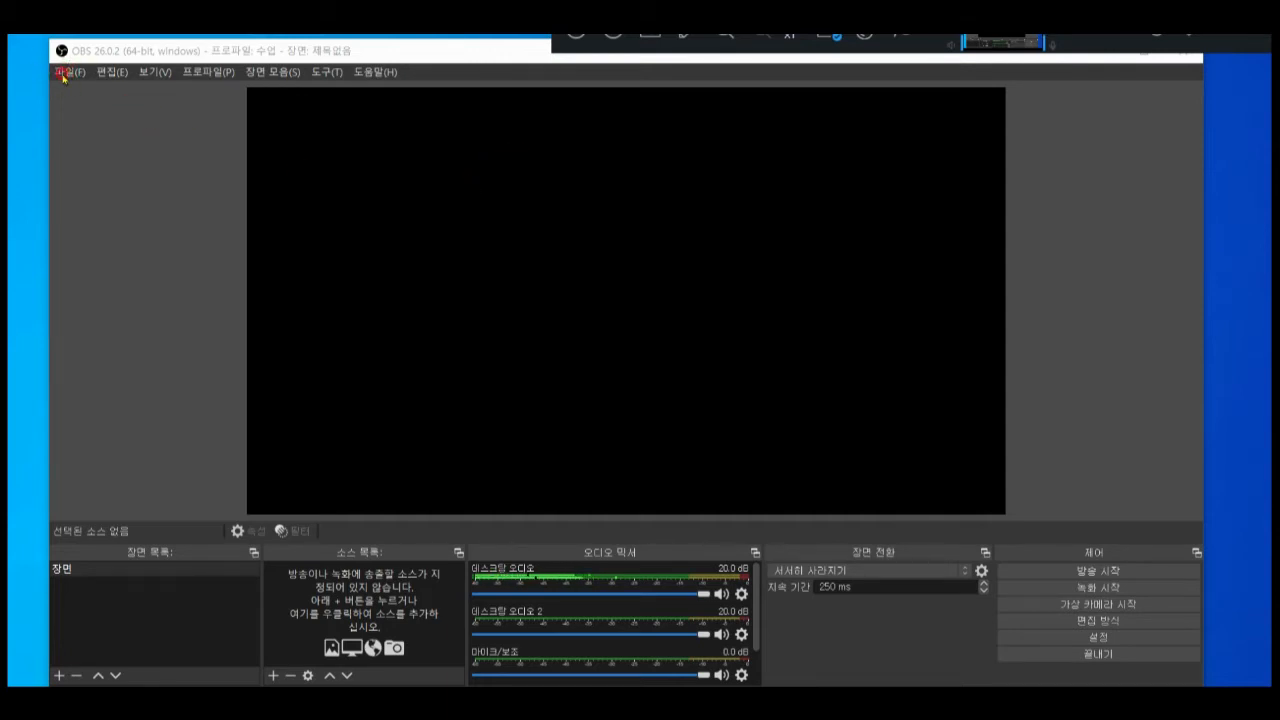
# In OBS Studio, open the settings dialog and move it slightly higher on the screen
pyautogui.moveTo(68, 94)
pyautogui.mouseDown()
pyautogui.moveTo(58, 47)
pyautogui.moveTo(104, 72)
pyautogui.mouseUp()
pyautogui.moveTo(1104, 662)
pyautogui.mouseDown()
pyautogui.moveTo(1080, 623)
pyautogui.moveTo(1106, 660)
pyautogui.mouseUp()
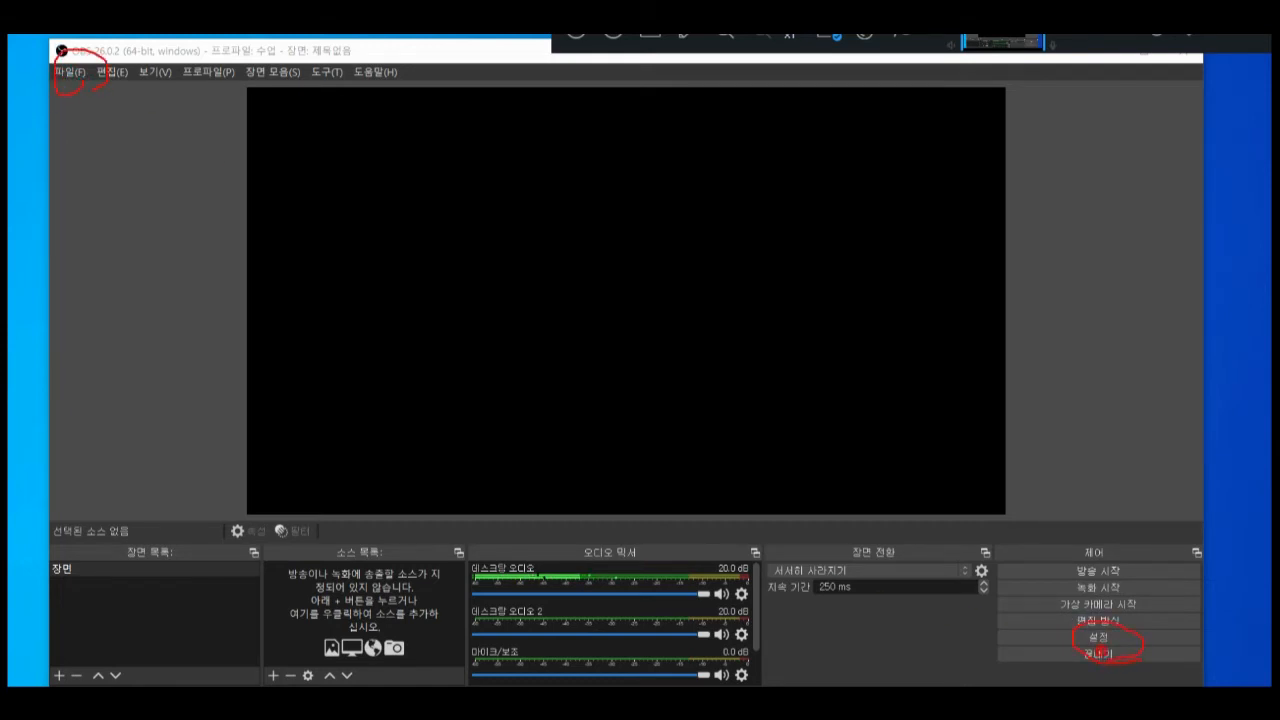
pyautogui.press('Escape')
pyautogui.click(68, 72)
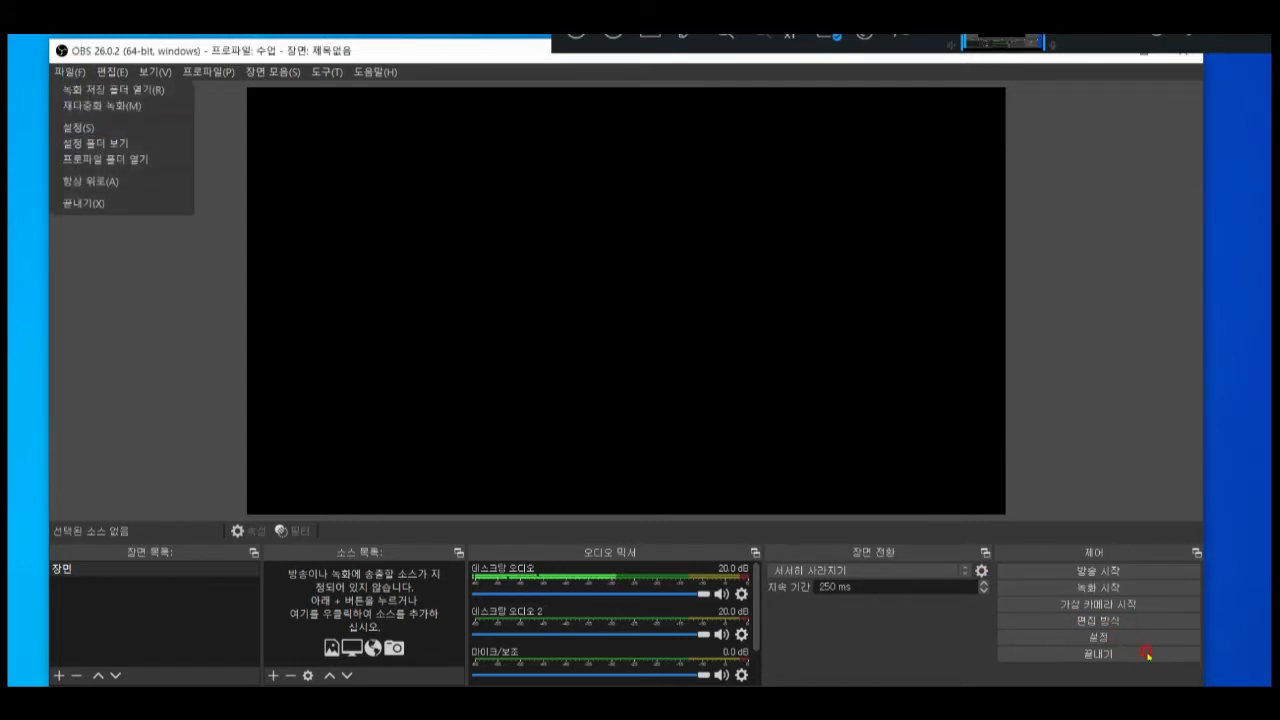
pyautogui.click(1117, 637)
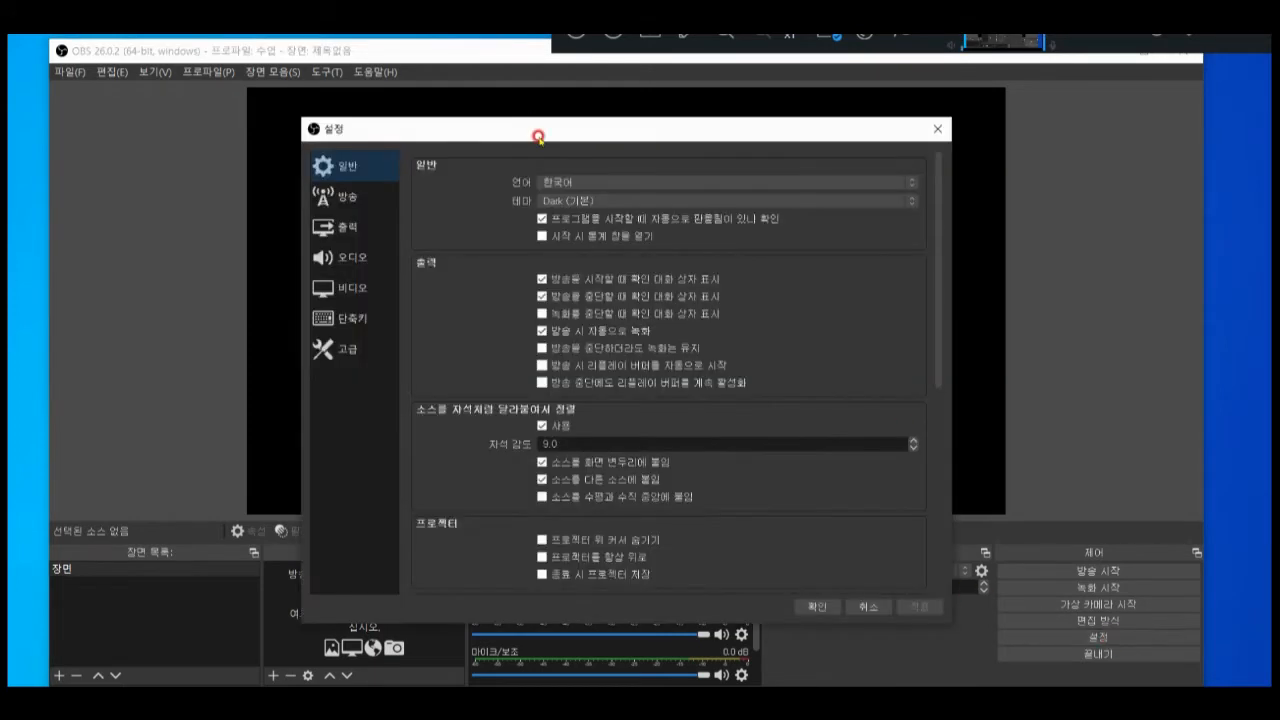
pyautogui.moveTo(534, 134); pyautogui.dragTo(517, 103)
pyautogui.click(443, 147)
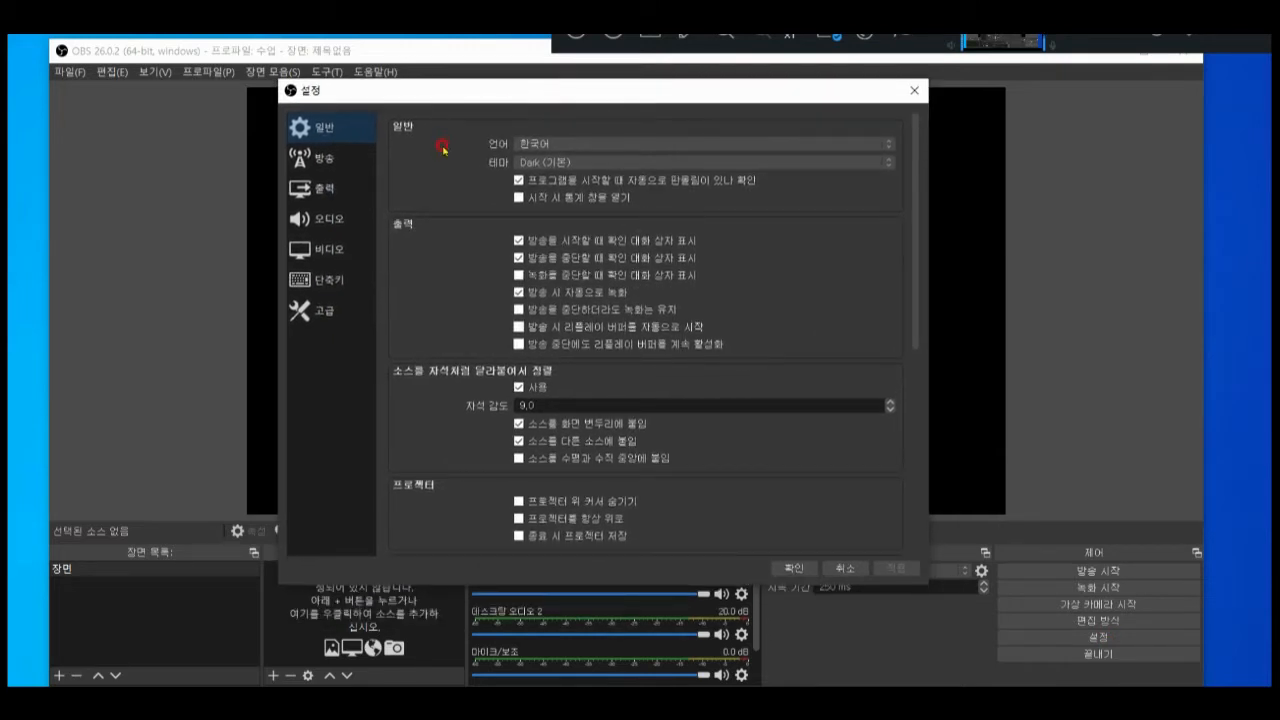
# Examine the output options in the General settings that govern streaming and recording behaviour
pyautogui.moveTo(344, 148)
pyautogui.mouseDown()
pyautogui.moveTo(300, 144)
pyautogui.moveTo(307, 113)
pyautogui.moveTo(342, 133)
pyautogui.mouseUp()
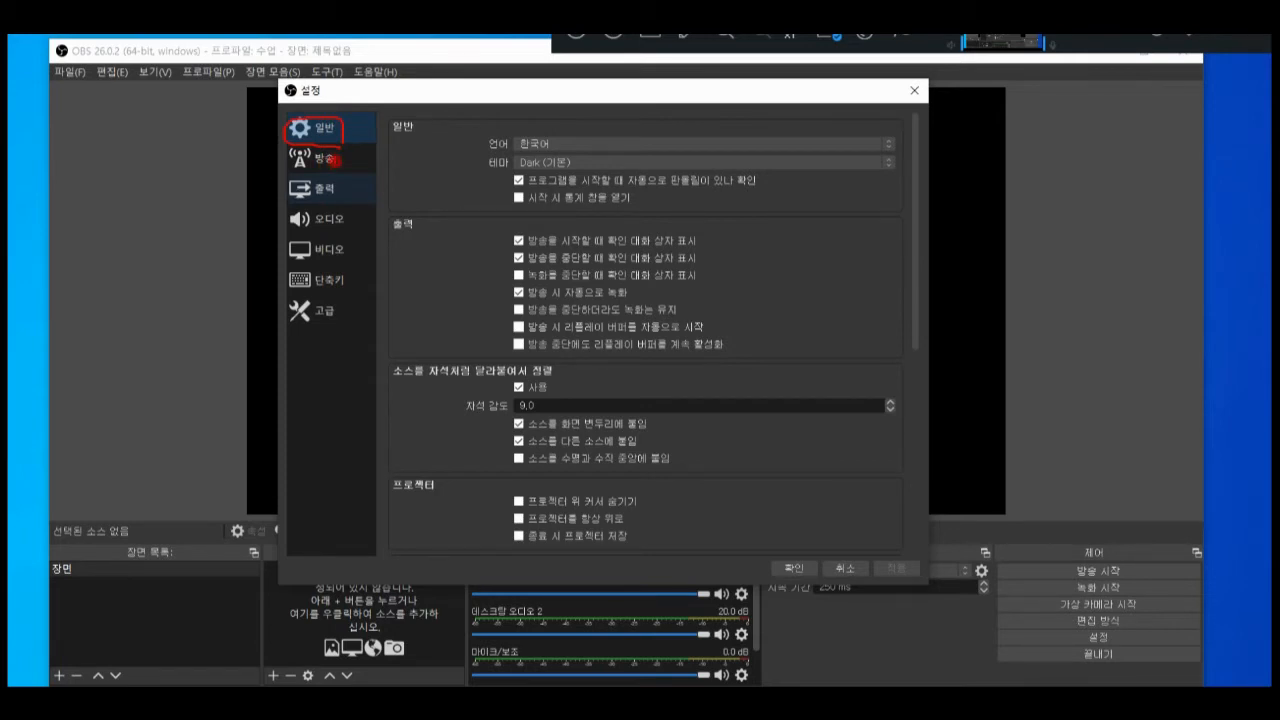
pyautogui.moveTo(507, 224)
pyautogui.mouseDown()
pyautogui.moveTo(489, 248)
pyautogui.moveTo(486, 332)
pyautogui.moveTo(670, 362)
pyautogui.moveTo(690, 222)
pyautogui.mouseUp()
pyautogui.moveTo(579, 221); pyautogui.dragTo(514, 223)
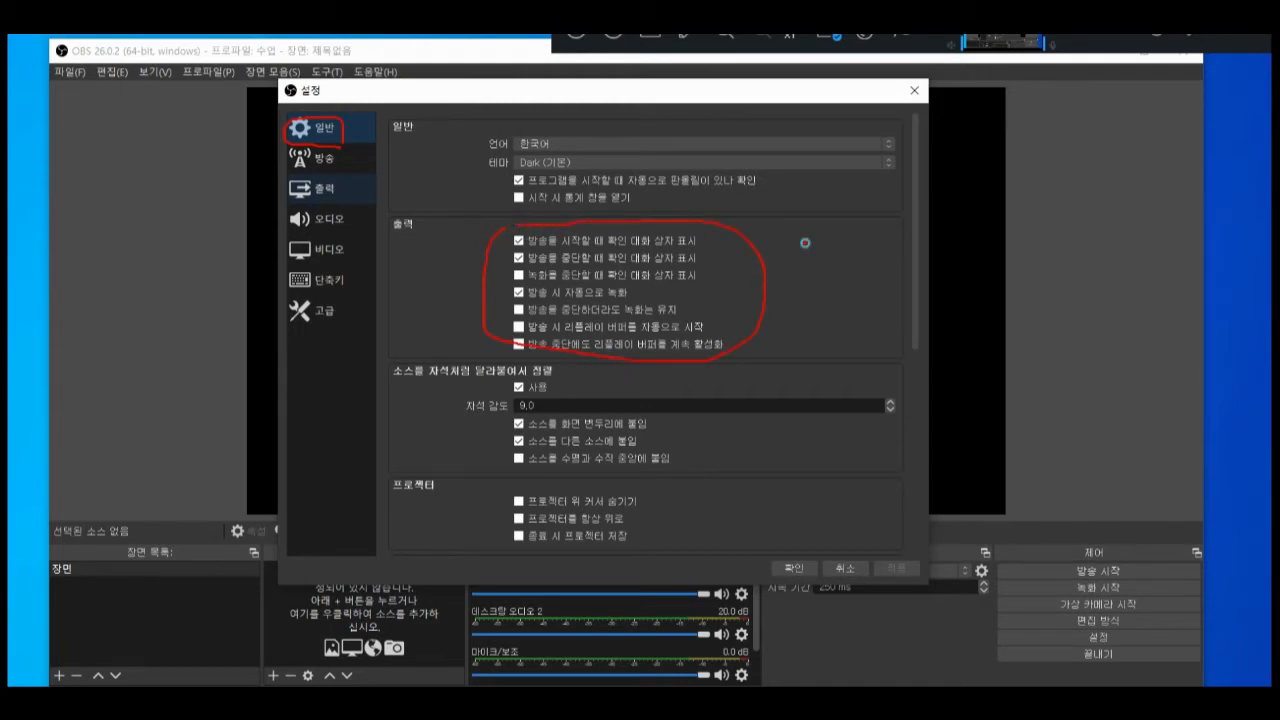
pyautogui.moveTo(805, 243)
pyautogui.mouseDown()
pyautogui.moveTo(849, 252)
pyautogui.moveTo(843, 313)
pyautogui.moveTo(856, 247)
pyautogui.moveTo(874, 252)
pyautogui.moveTo(872, 303)
pyautogui.mouseUp()
pyautogui.click(905, 286)
pyautogui.moveTo(902, 238); pyautogui.dragTo(913, 332)
pyautogui.moveTo(909, 284); pyautogui.dragTo(919, 281)
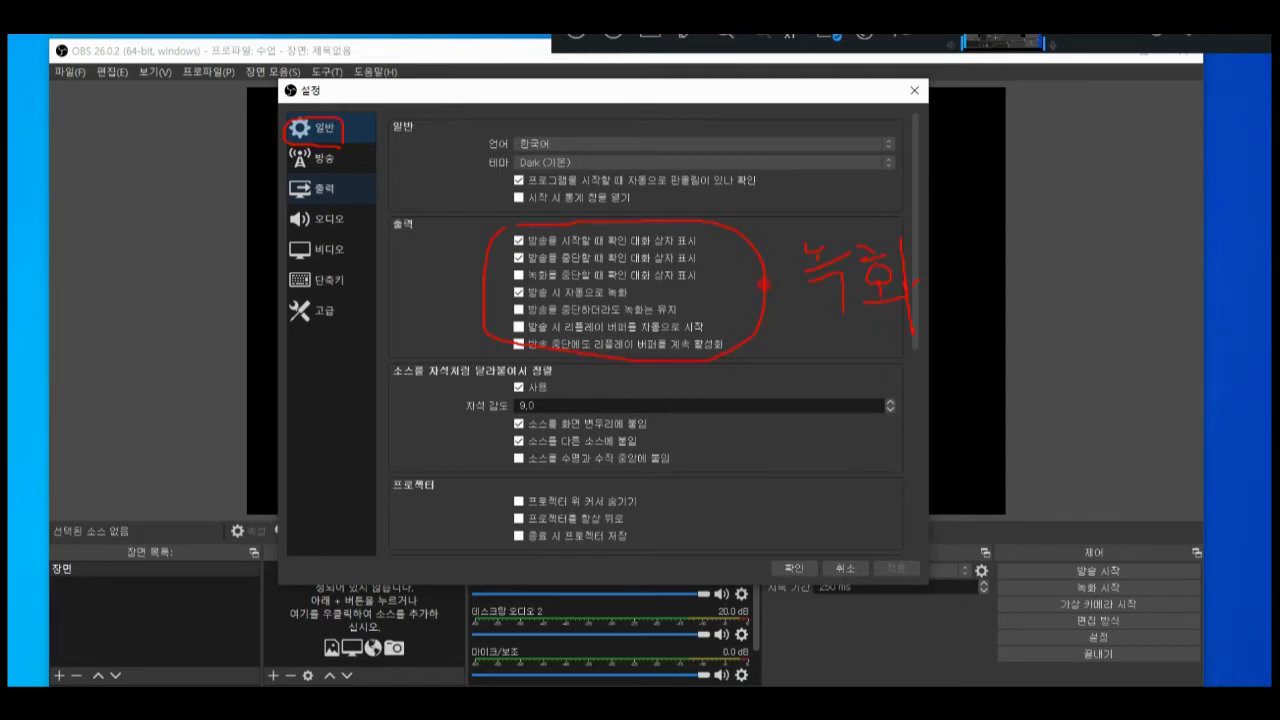
pyautogui.moveTo(766, 287)
pyautogui.mouseDown()
pyautogui.moveTo(784, 287)
pyautogui.moveTo(781, 300)
pyautogui.mouseUp()
pyautogui.moveTo(758, 345)
pyautogui.mouseDown()
pyautogui.moveTo(798, 349)
pyautogui.moveTo(791, 371)
pyautogui.moveTo(843, 366)
pyautogui.moveTo(849, 341)
pyautogui.moveTo(873, 390)
pyautogui.moveTo(888, 366)
pyautogui.moveTo(854, 393)
pyautogui.mouseUp()
pyautogui.moveTo(917, 343)
pyautogui.mouseDown()
pyautogui.moveTo(904, 367)
pyautogui.moveTo(928, 363)
pyautogui.moveTo(916, 387)
pyautogui.mouseUp()
pyautogui.moveTo(909, 389)
pyautogui.mouseDown()
pyautogui.moveTo(939, 387)
pyautogui.moveTo(923, 422)
pyautogui.moveTo(925, 404)
pyautogui.mouseUp()
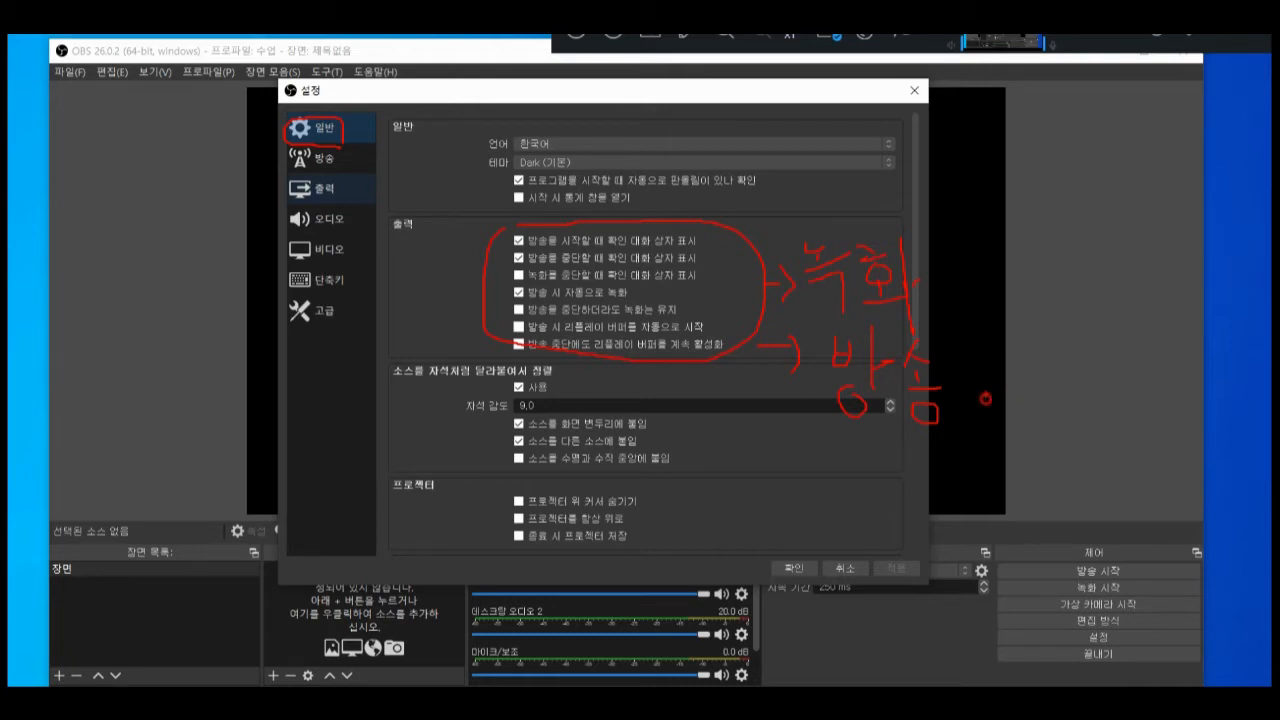
pyautogui.moveTo(955, 398)
pyautogui.mouseDown()
pyautogui.moveTo(960, 266)
pyautogui.moveTo(936, 280)
pyautogui.moveTo(944, 300)
pyautogui.mouseUp()
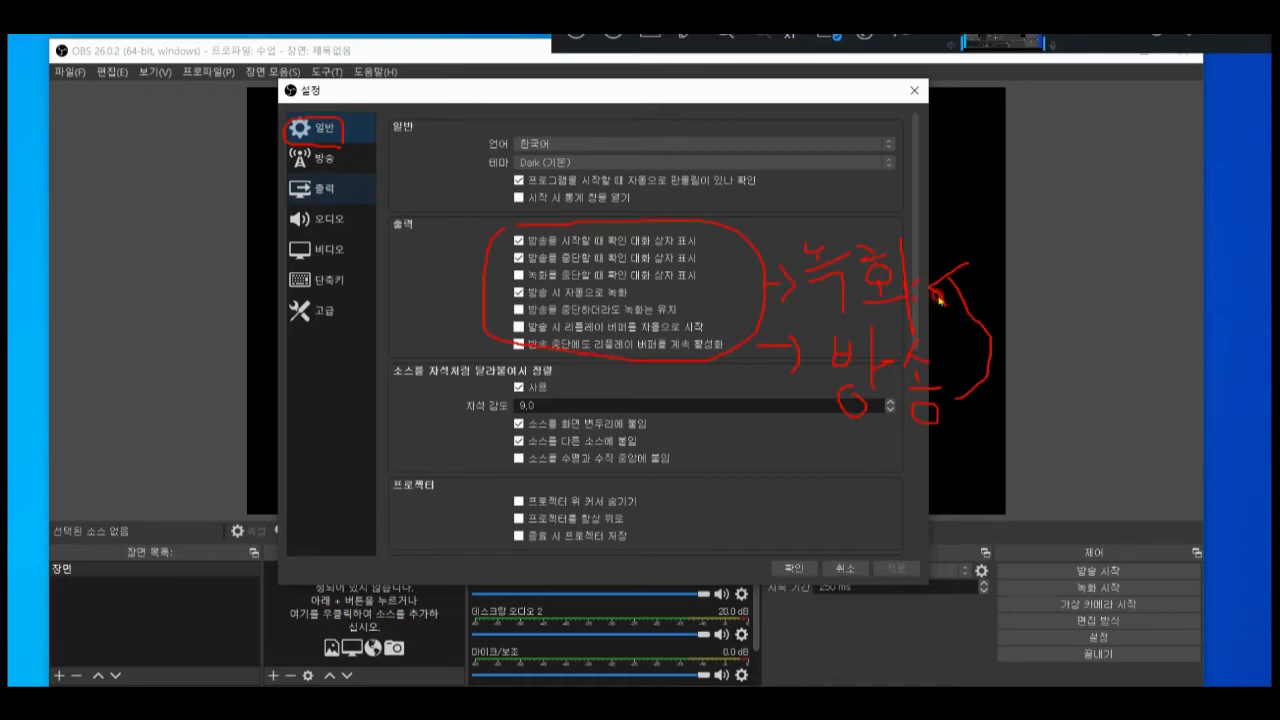
pyautogui.press('Escape')
# Inspect the General output option for recording automatically while streaming (방송 시 자동으로 녹화)
pyautogui.hotkey('ctrl', '1')
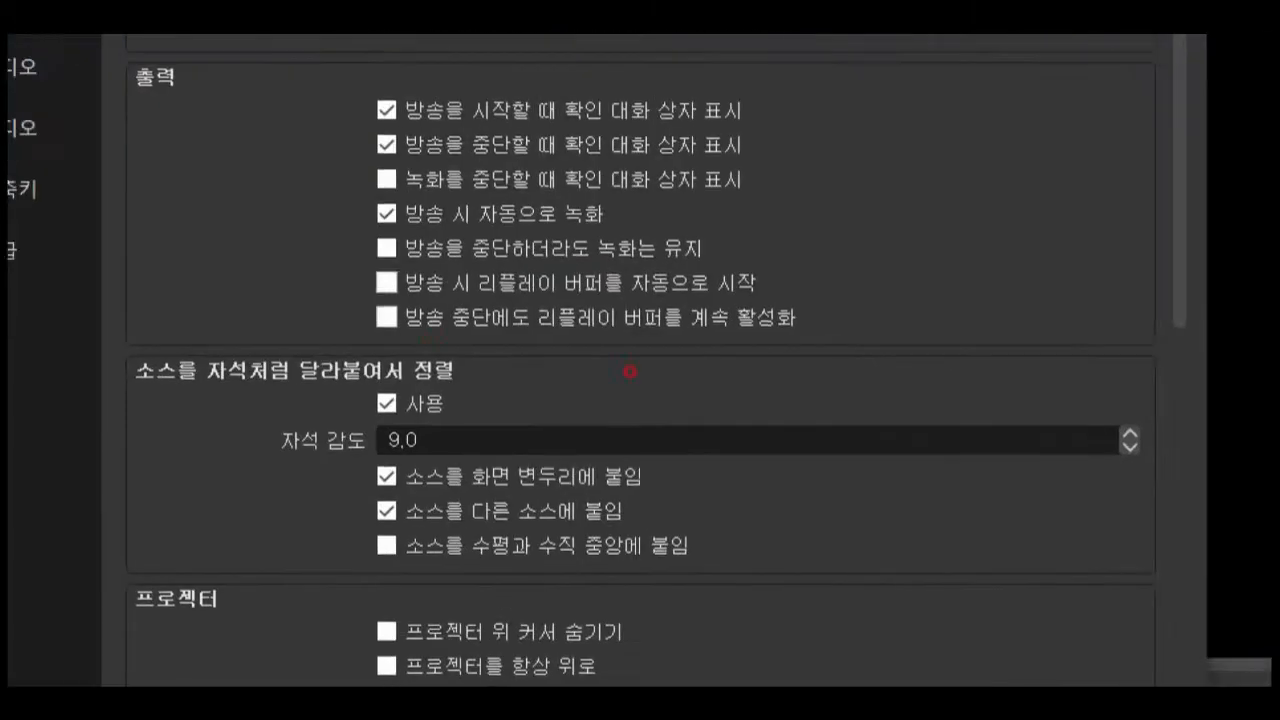
pyautogui.click(487, 266)
pyautogui.moveTo(530, 334)
pyautogui.mouseDown()
pyautogui.moveTo(714, 337)
pyautogui.moveTo(770, 330)
pyautogui.moveTo(785, 312)
pyautogui.moveTo(529, 335)
pyautogui.moveTo(501, 325)
pyautogui.moveTo(517, 313)
pyautogui.mouseUp()
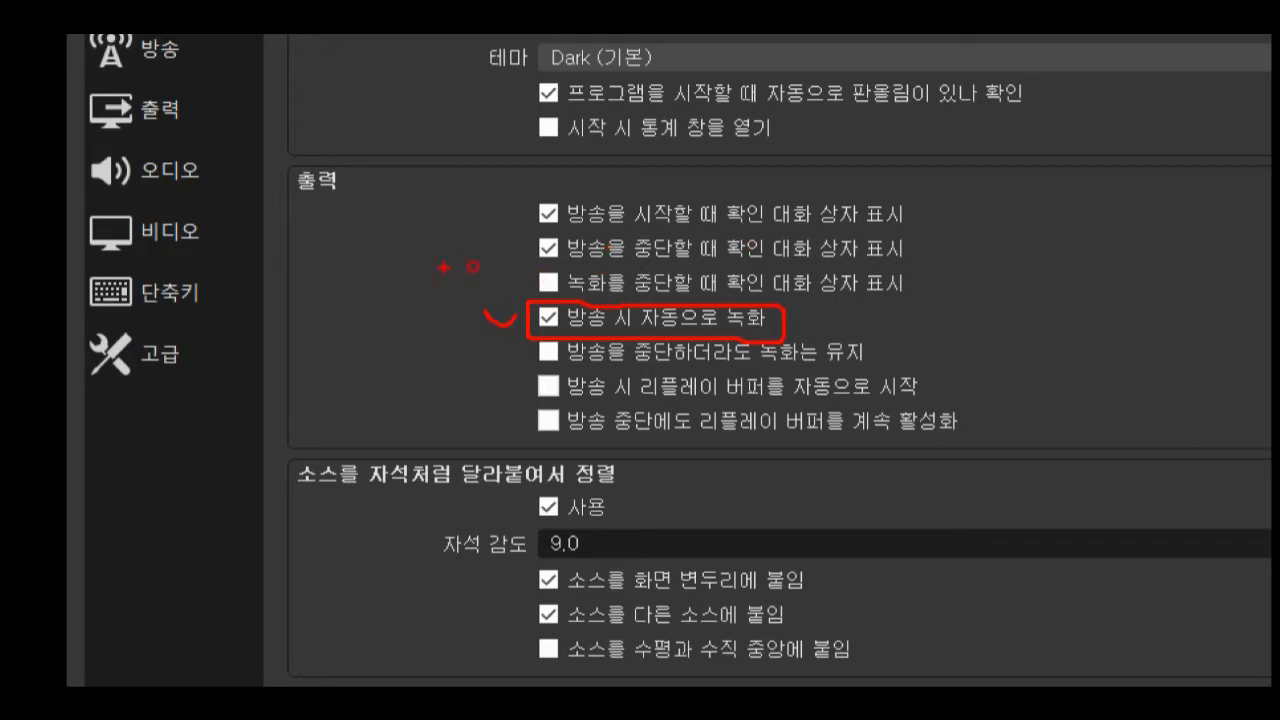
pyautogui.press('Escape')
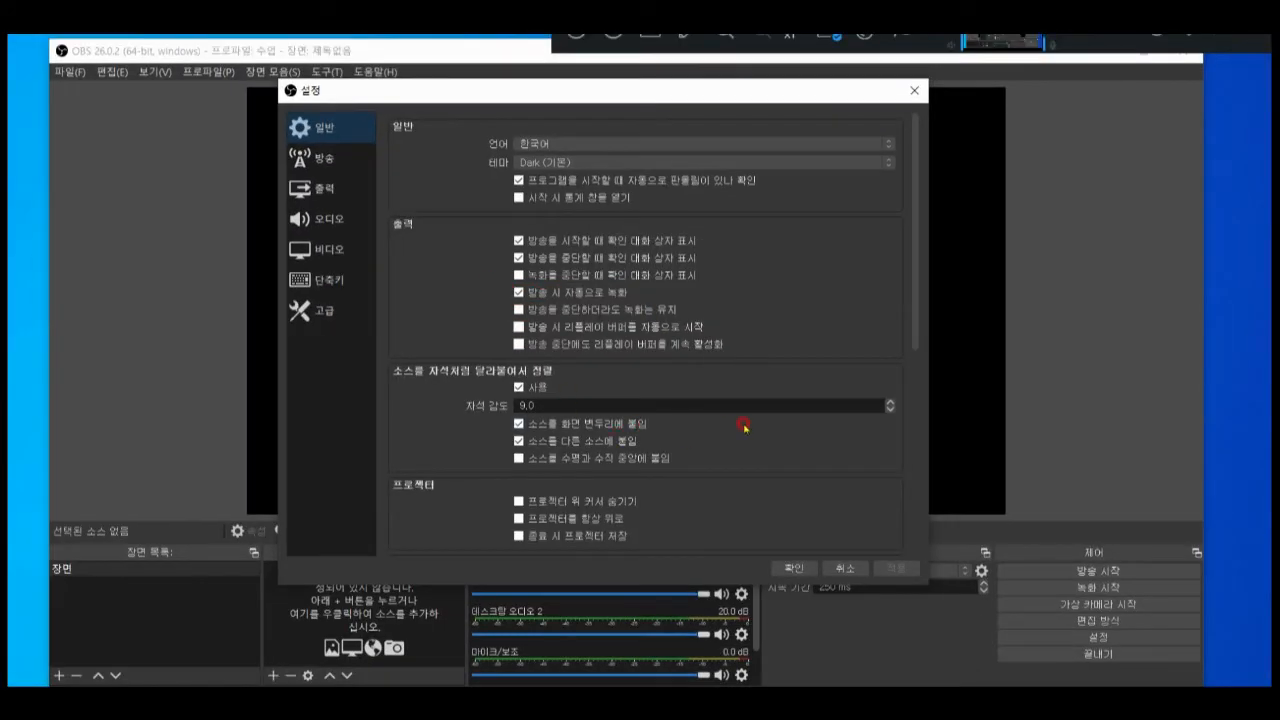
# Locate the start streaming and start recording controls, and open the streaming (방송) settings
pyautogui.moveTo(1129, 606)
pyautogui.mouseDown()
pyautogui.moveTo(1063, 597)
pyautogui.moveTo(1086, 545)
pyautogui.moveTo(1154, 551)
pyautogui.moveTo(1144, 606)
pyautogui.mouseUp()
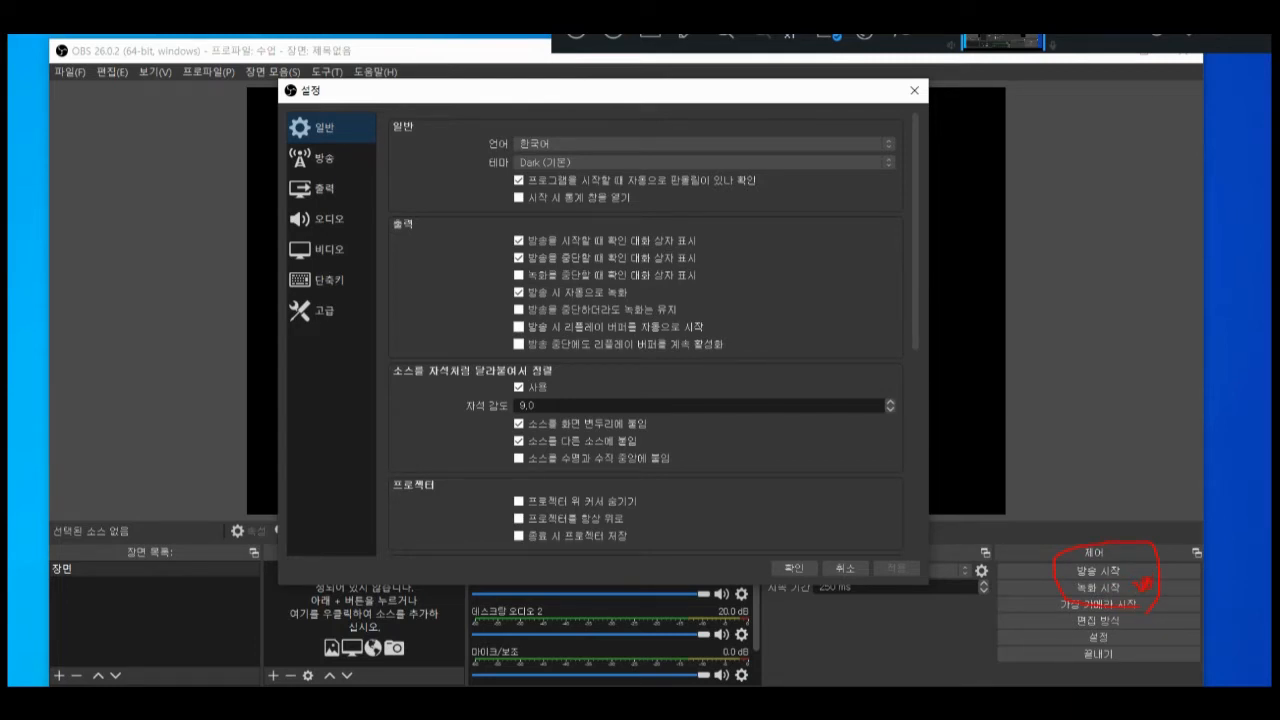
pyautogui.moveTo(1119, 576)
pyautogui.mouseDown()
pyautogui.moveTo(1051, 566)
pyautogui.moveTo(1132, 577)
pyautogui.moveTo(1097, 565)
pyautogui.moveTo(1120, 542)
pyautogui.moveTo(1093, 574)
pyautogui.mouseUp()
pyautogui.press('Escape')
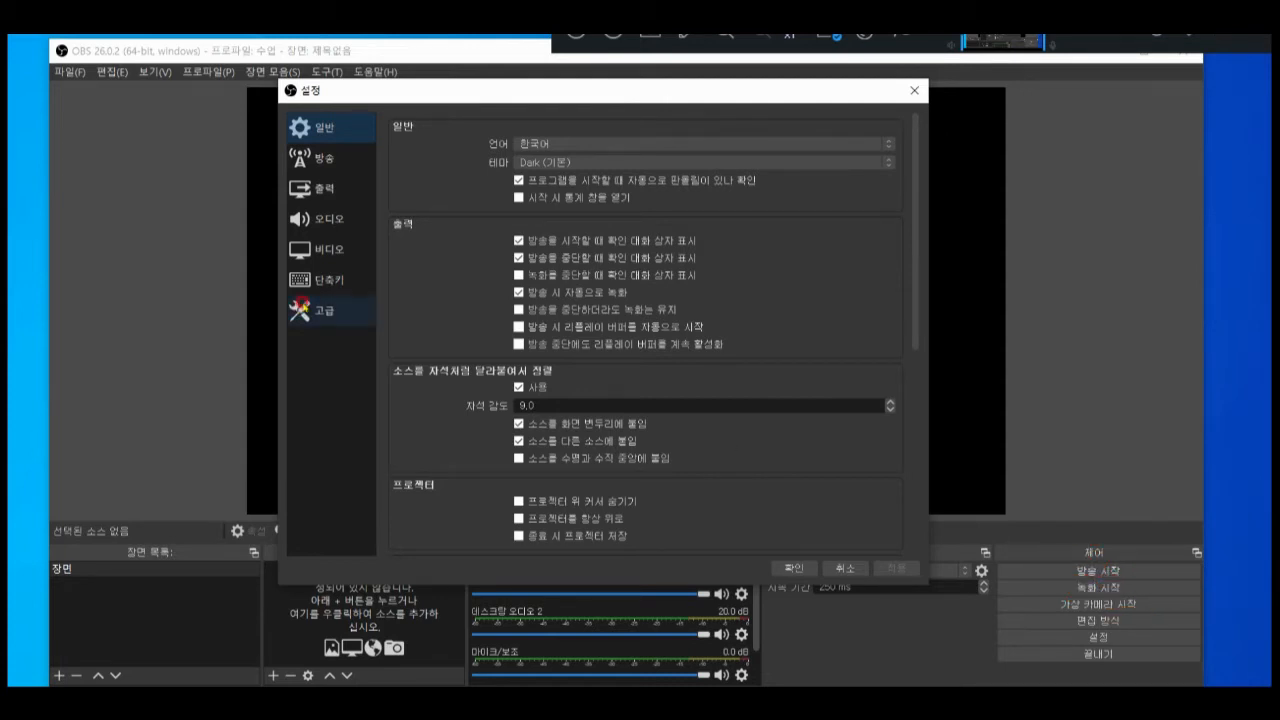
pyautogui.click(318, 162)
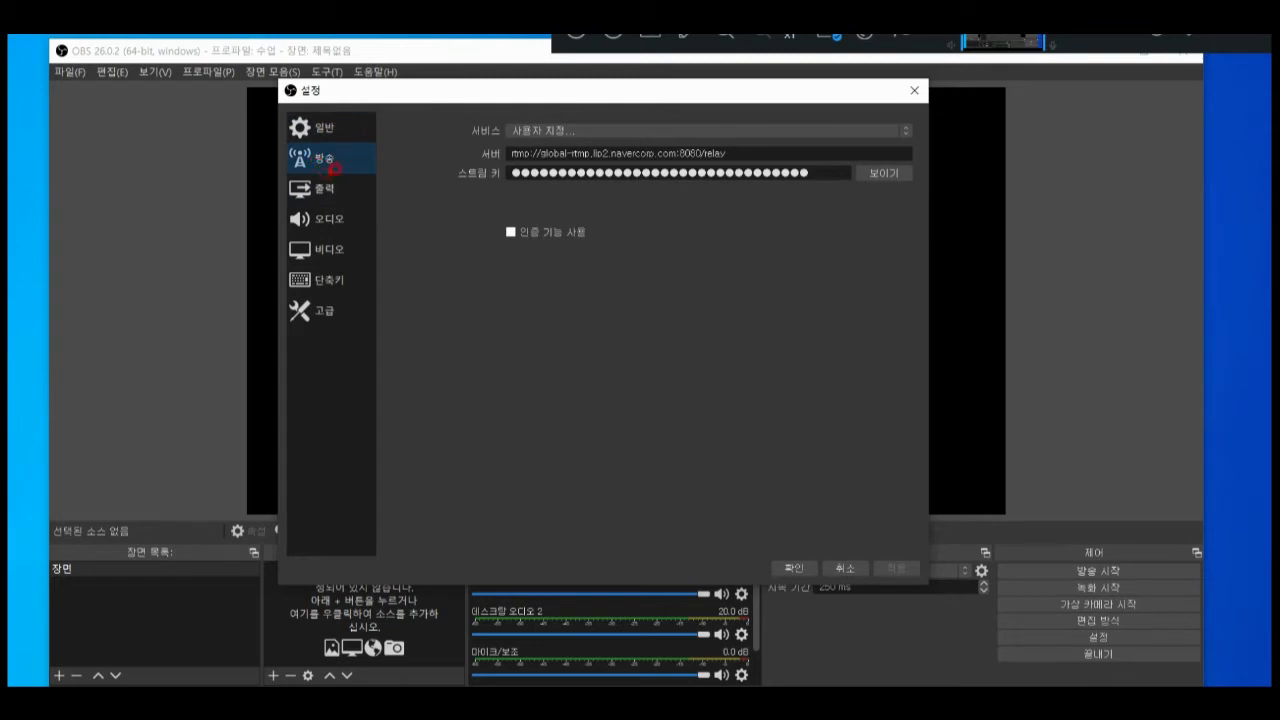
# Examine the service, server and stream key fields in the streaming (방송) settings
pyautogui.moveTo(296, 163)
pyautogui.mouseDown()
pyautogui.moveTo(340, 181)
pyautogui.moveTo(358, 148)
pyautogui.mouseUp()
pyautogui.moveTo(600, 102)
pyautogui.mouseDown()
pyautogui.moveTo(531, 103)
pyautogui.moveTo(485, 189)
pyautogui.moveTo(530, 227)
pyautogui.moveTo(647, 156)
pyautogui.mouseUp()
pyautogui.moveTo(637, 111); pyautogui.dragTo(695, 108)
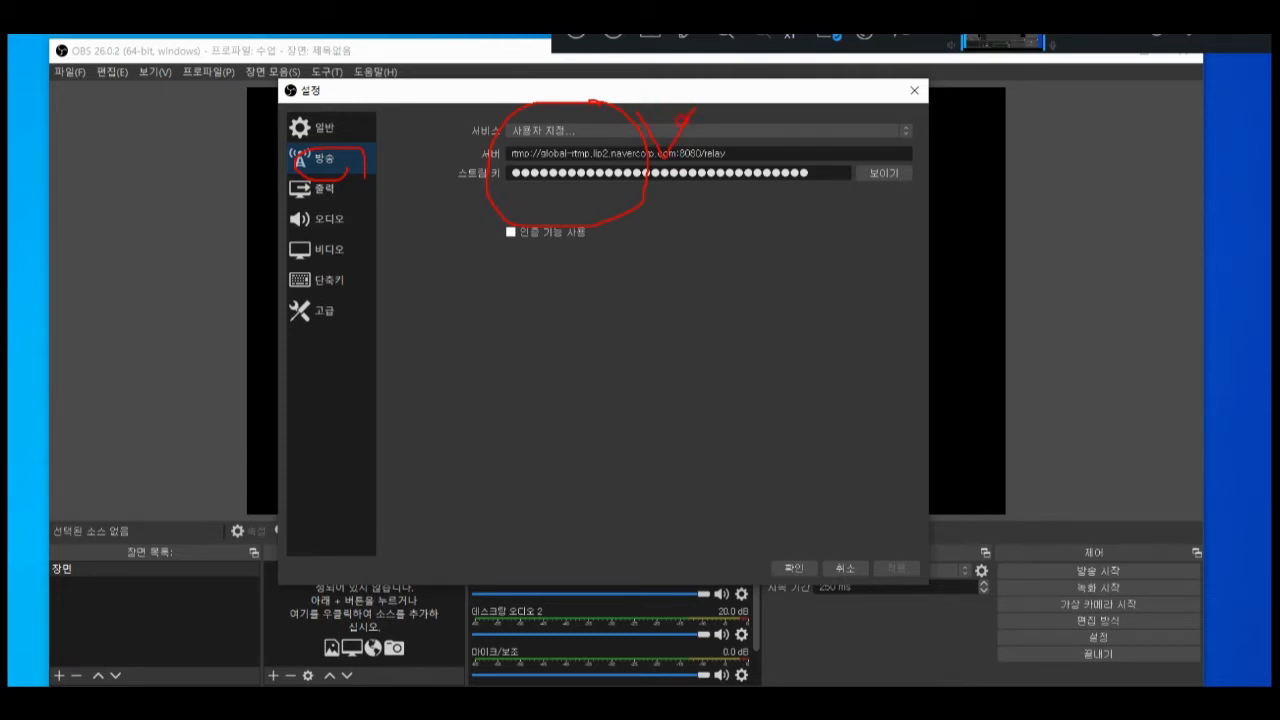
pyautogui.press('Escape')
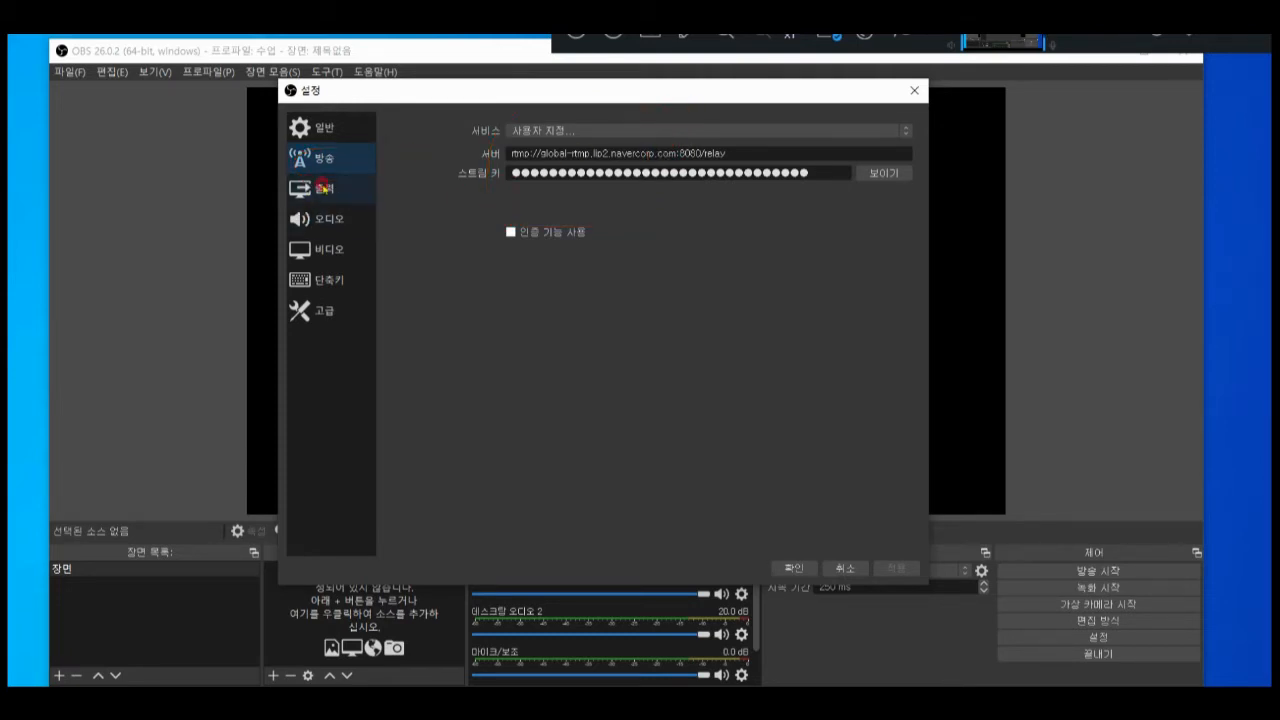
# Open the output (출력) settings and inspect the recording path (녹화 경로) and its folder browsing option
pyautogui.click(325, 190)
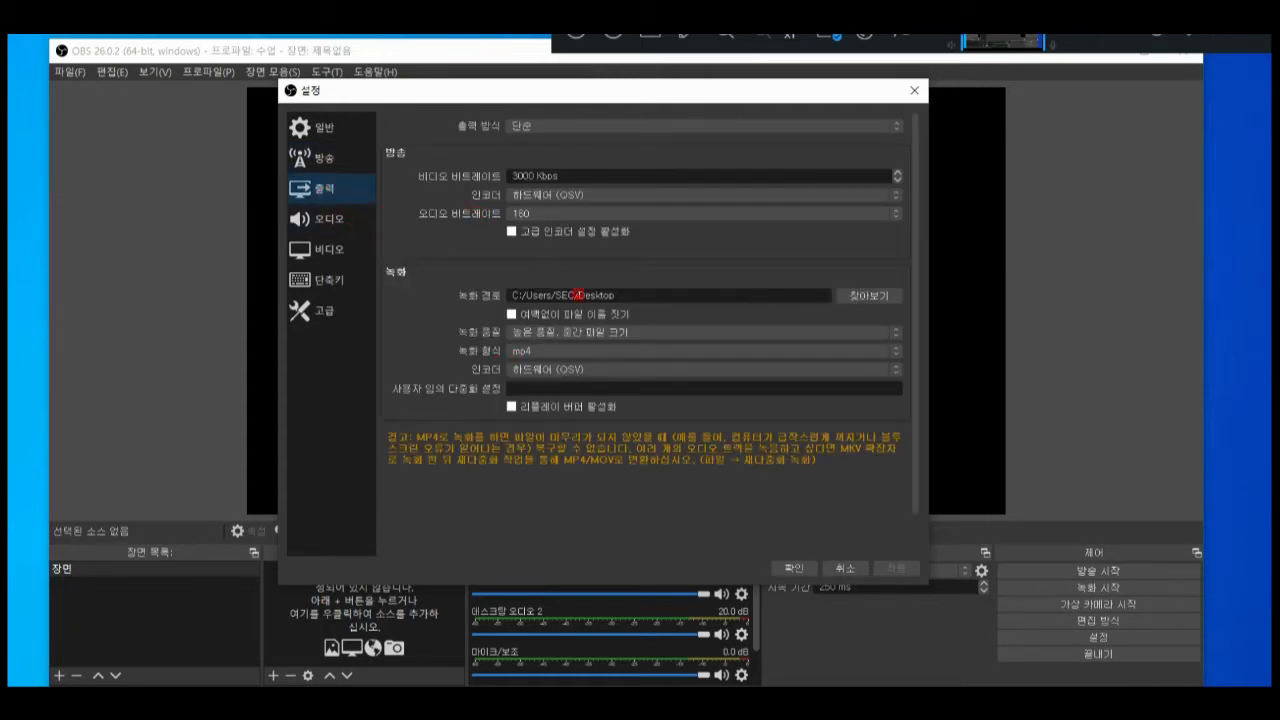
pyautogui.moveTo(581, 276)
pyautogui.mouseDown()
pyautogui.moveTo(471, 278)
pyautogui.moveTo(451, 285)
pyautogui.moveTo(447, 320)
pyautogui.moveTo(540, 331)
pyautogui.moveTo(647, 310)
pyautogui.moveTo(611, 287)
pyautogui.moveTo(636, 266)
pyautogui.moveTo(619, 267)
pyautogui.mouseUp()
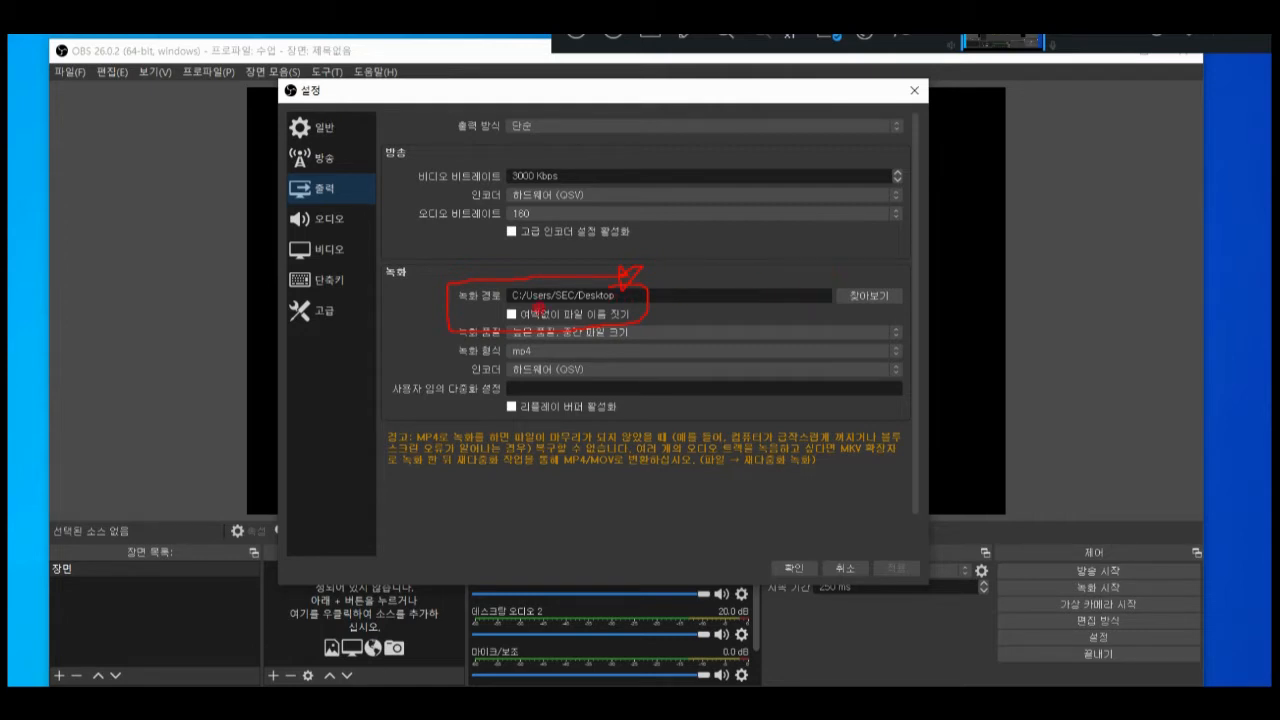
pyautogui.moveTo(846, 272)
pyautogui.mouseDown()
pyautogui.moveTo(851, 286)
pyautogui.moveTo(873, 268)
pyautogui.mouseUp()
pyautogui.moveTo(630, 312)
pyautogui.mouseDown()
pyautogui.moveTo(541, 312)
pyautogui.moveTo(529, 274)
pyautogui.moveTo(628, 292)
pyautogui.mouseUp()
pyautogui.moveTo(548, 251); pyautogui.dragTo(598, 262)
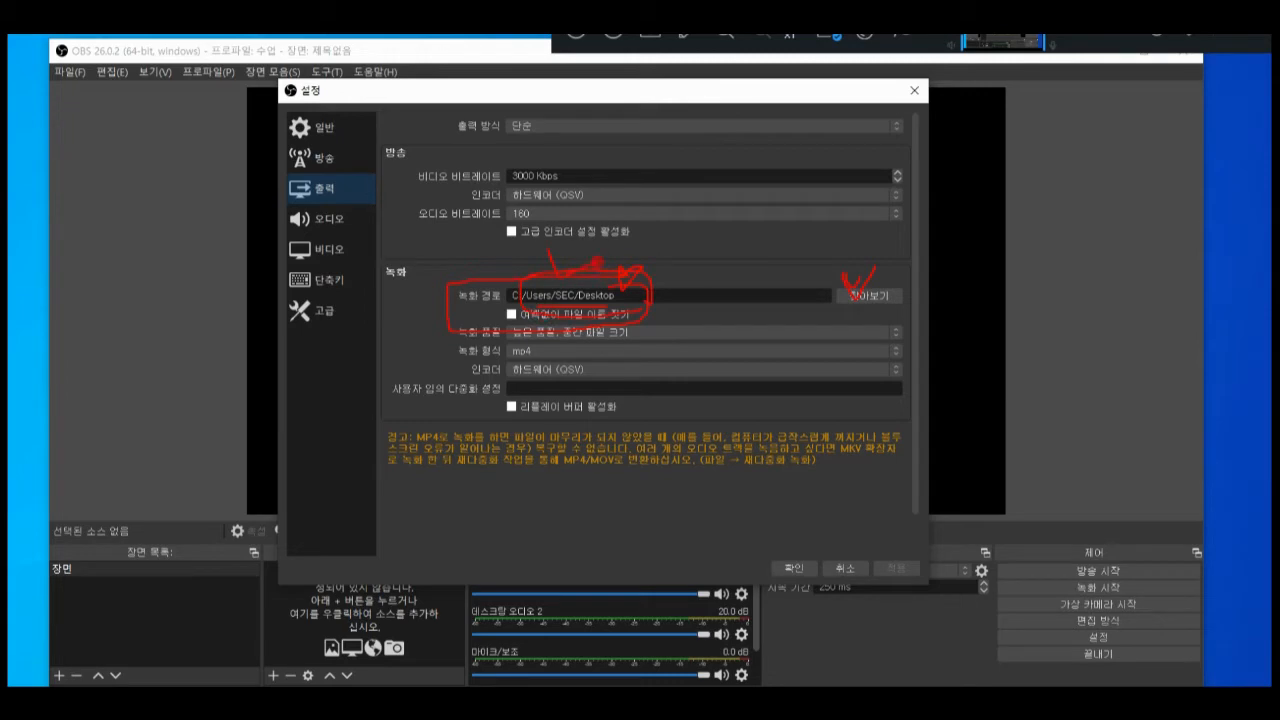
pyautogui.press('Escape')
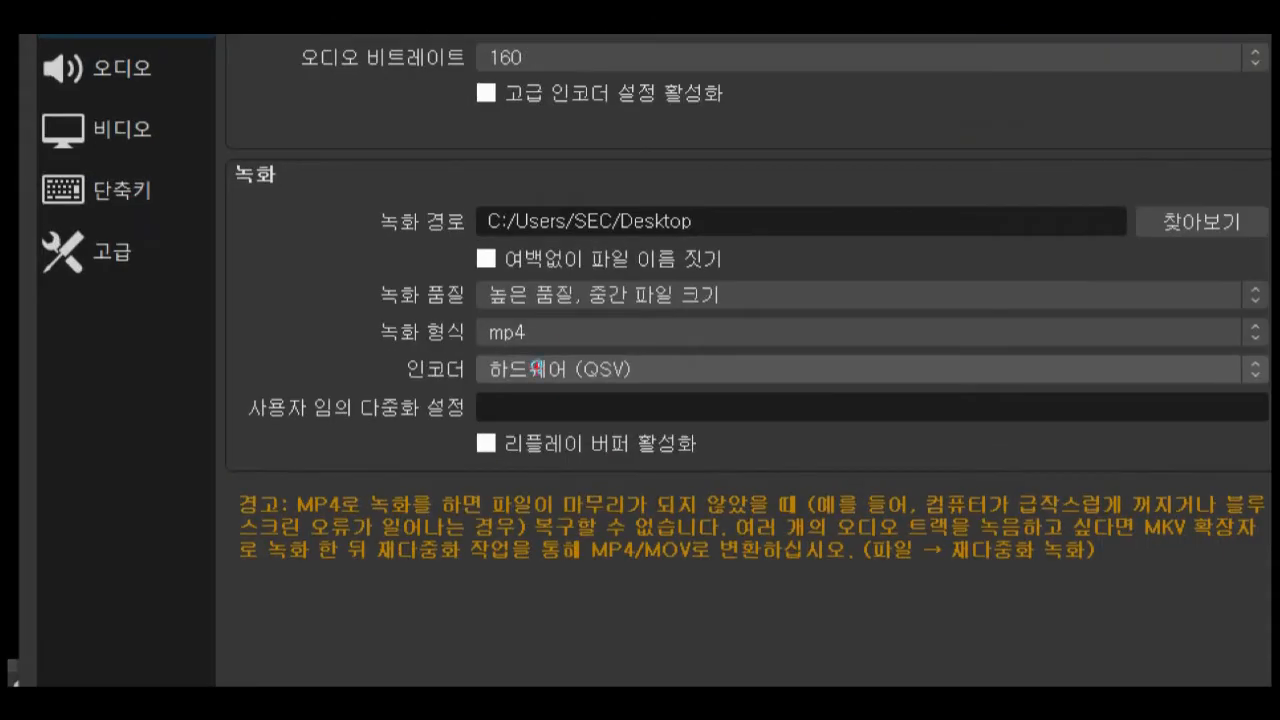
# Try mkv as the recording format (녹화 형식), and set it back to mp4
pyautogui.moveTo(557, 359)
pyautogui.mouseDown()
pyautogui.moveTo(492, 357)
pyautogui.moveTo(540, 337)
pyautogui.moveTo(578, 348)
pyautogui.mouseUp()
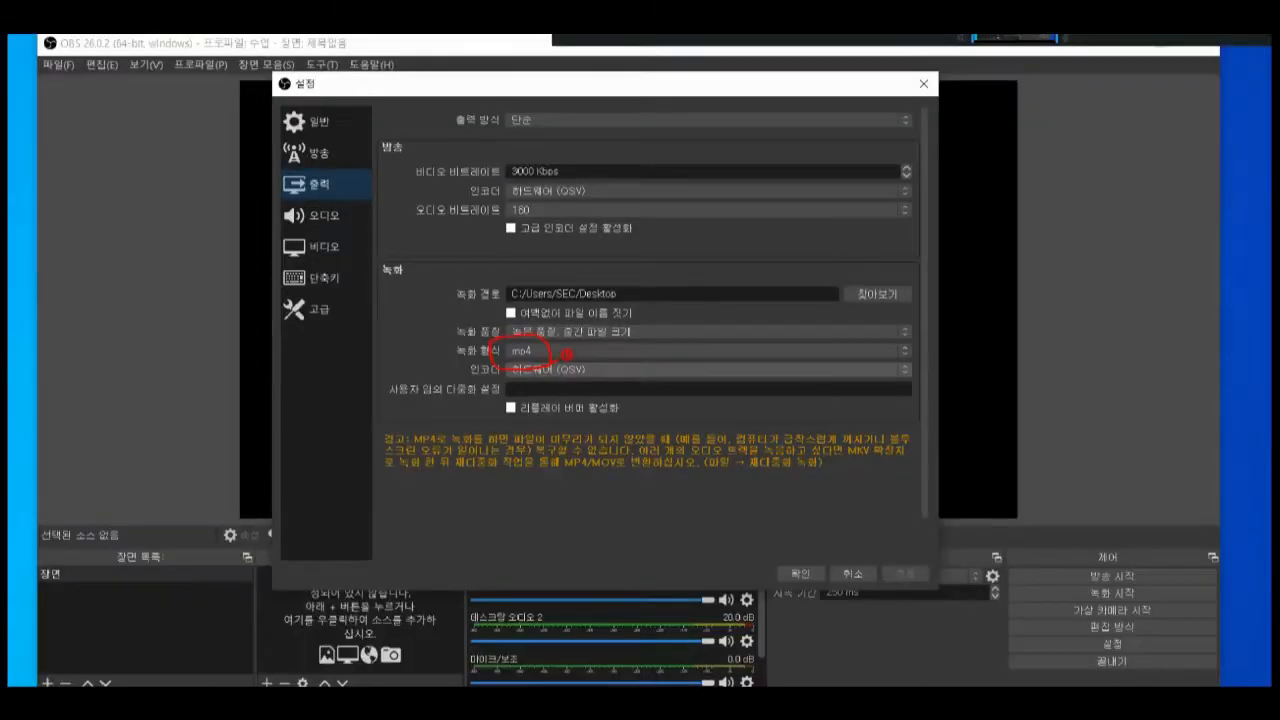
pyautogui.press('Escape')
pyautogui.click(537, 342)
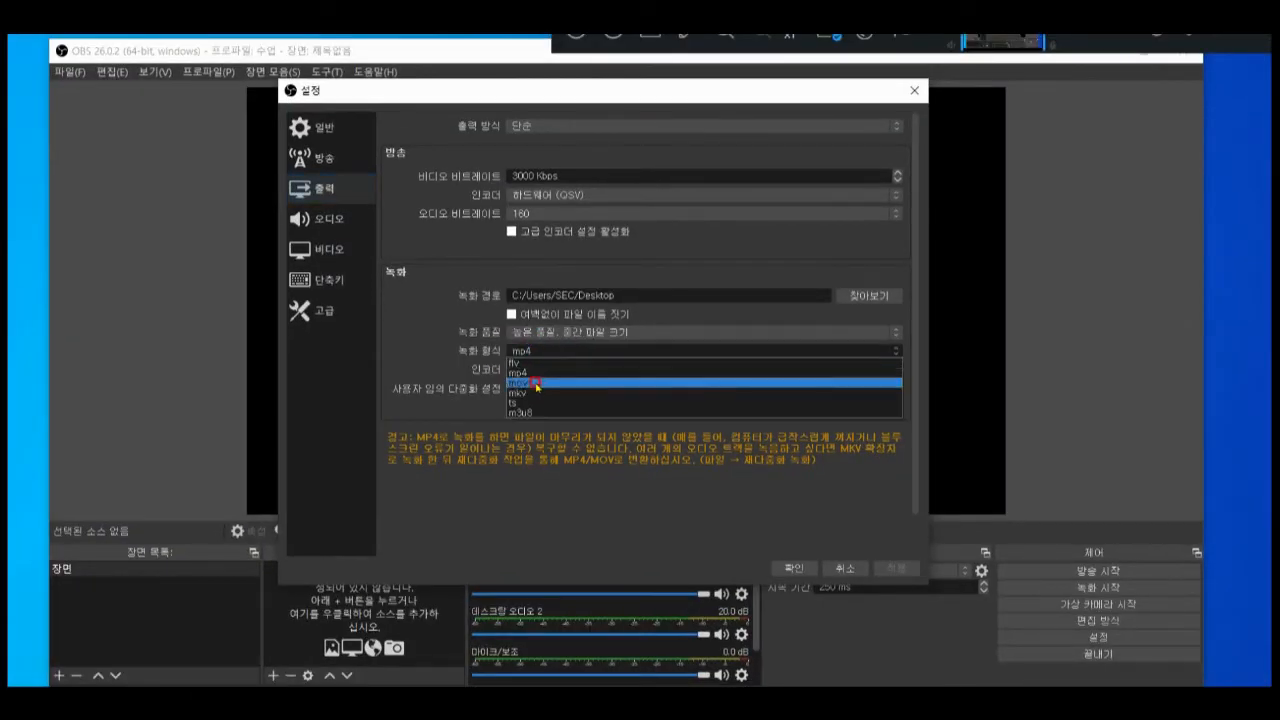
pyautogui.click(529, 393)
pyautogui.click(538, 352)
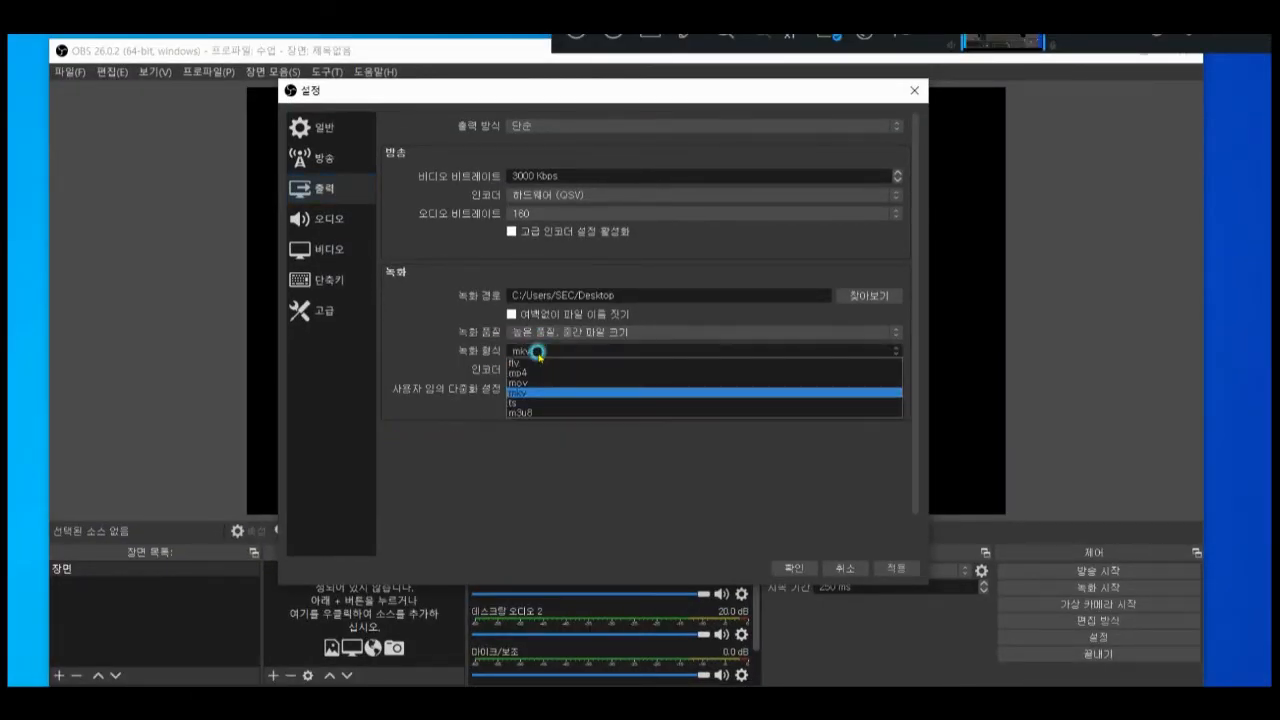
pyautogui.click(528, 366)
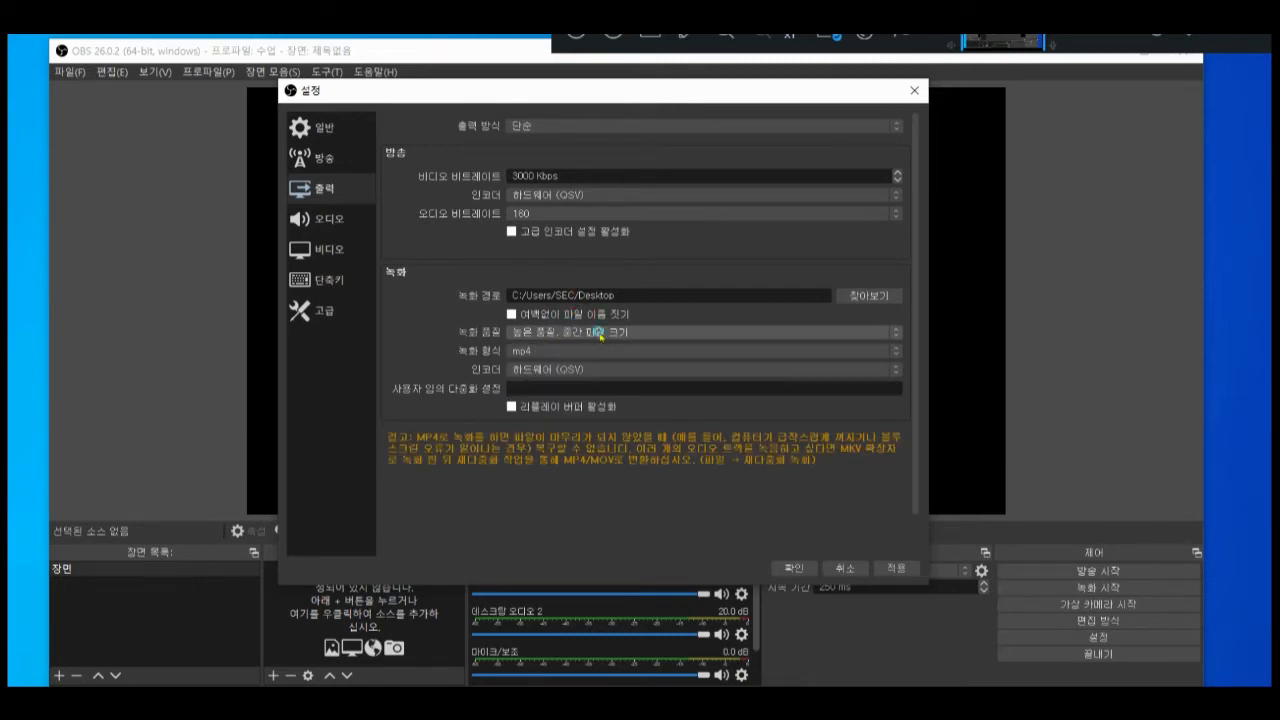
# Review the recording quality (녹화 품질) choices and the streaming video bitrate in the output settings
pyautogui.click(598, 332)
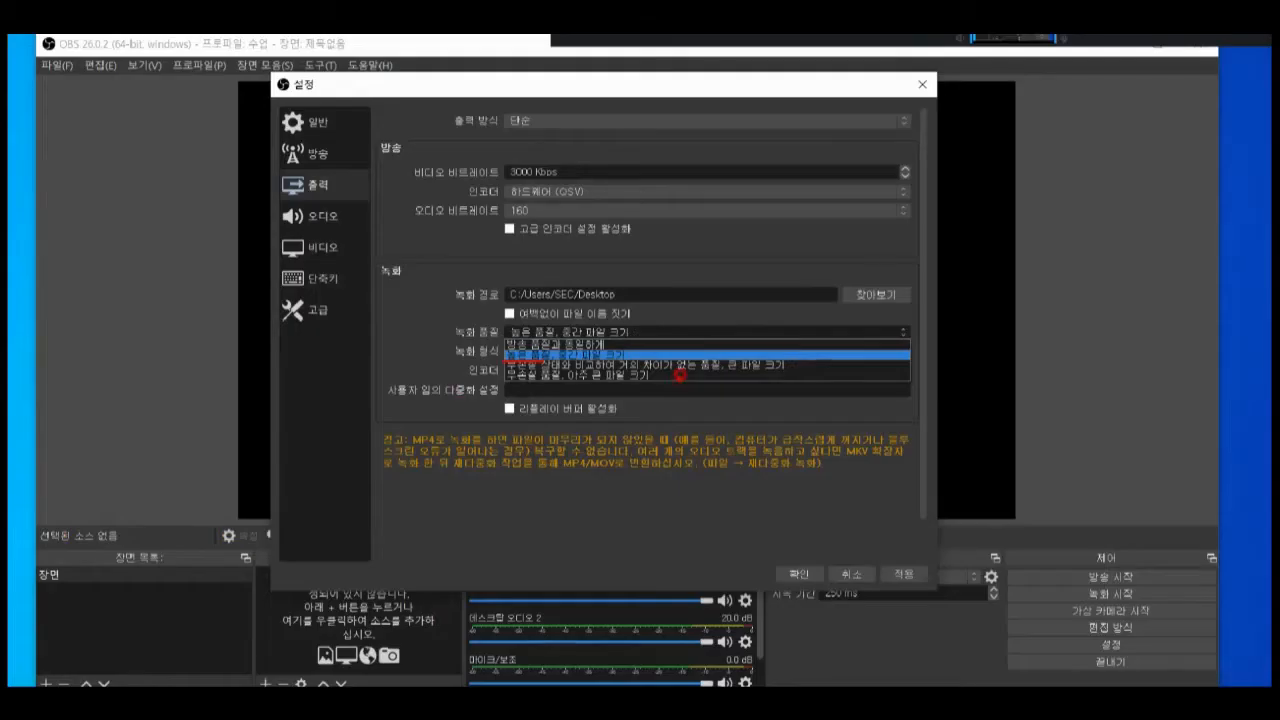
pyautogui.click(522, 505)
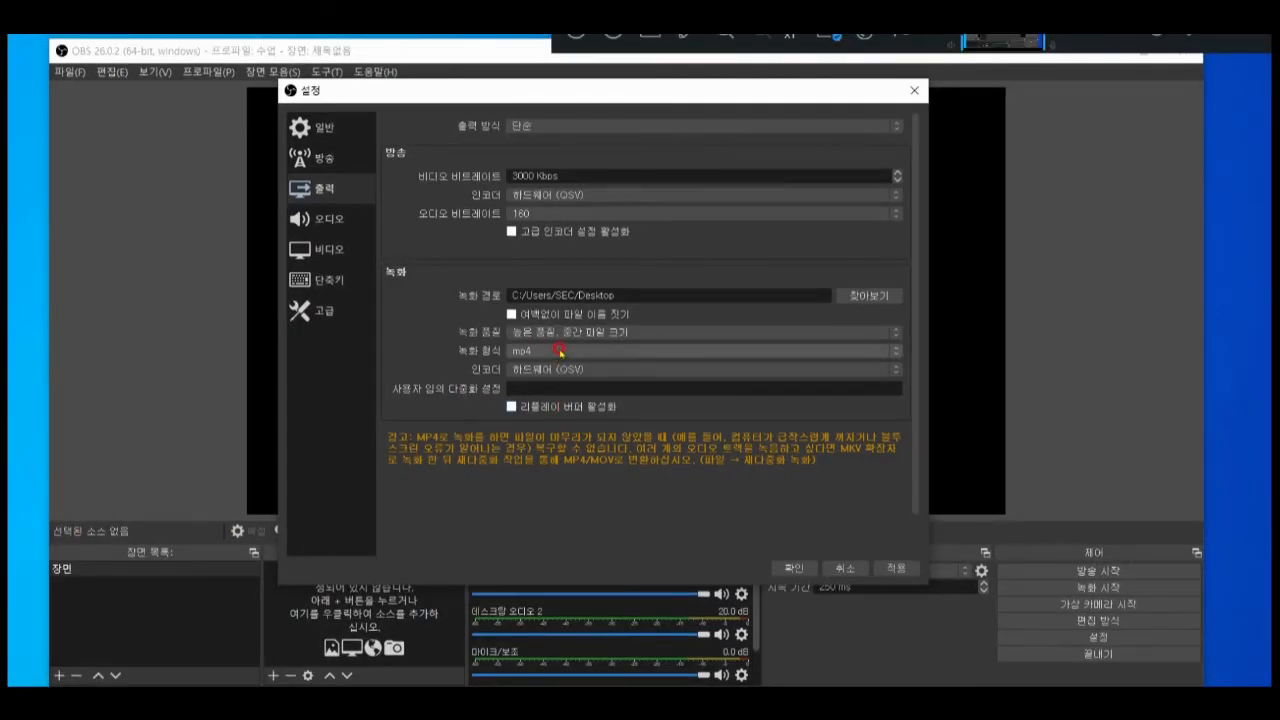
pyautogui.click(580, 335)
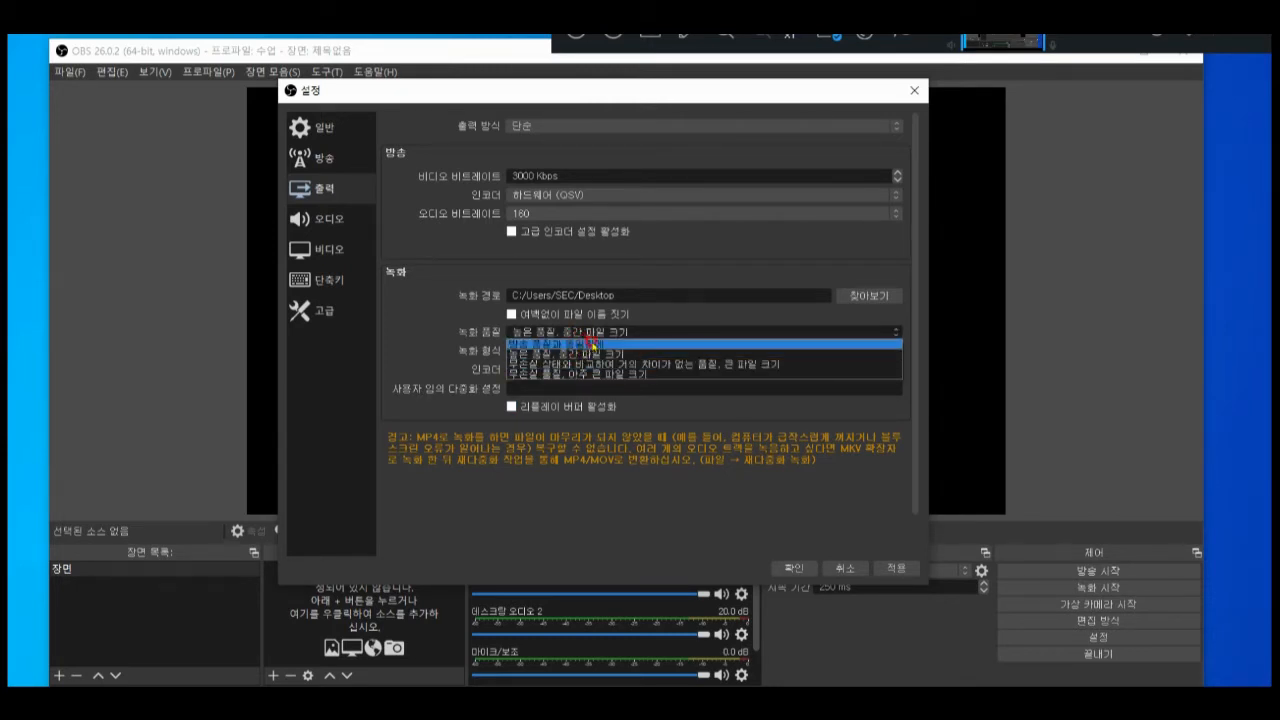
pyautogui.click(656, 255)
pyautogui.click(560, 172)
pyautogui.click(565, 172)
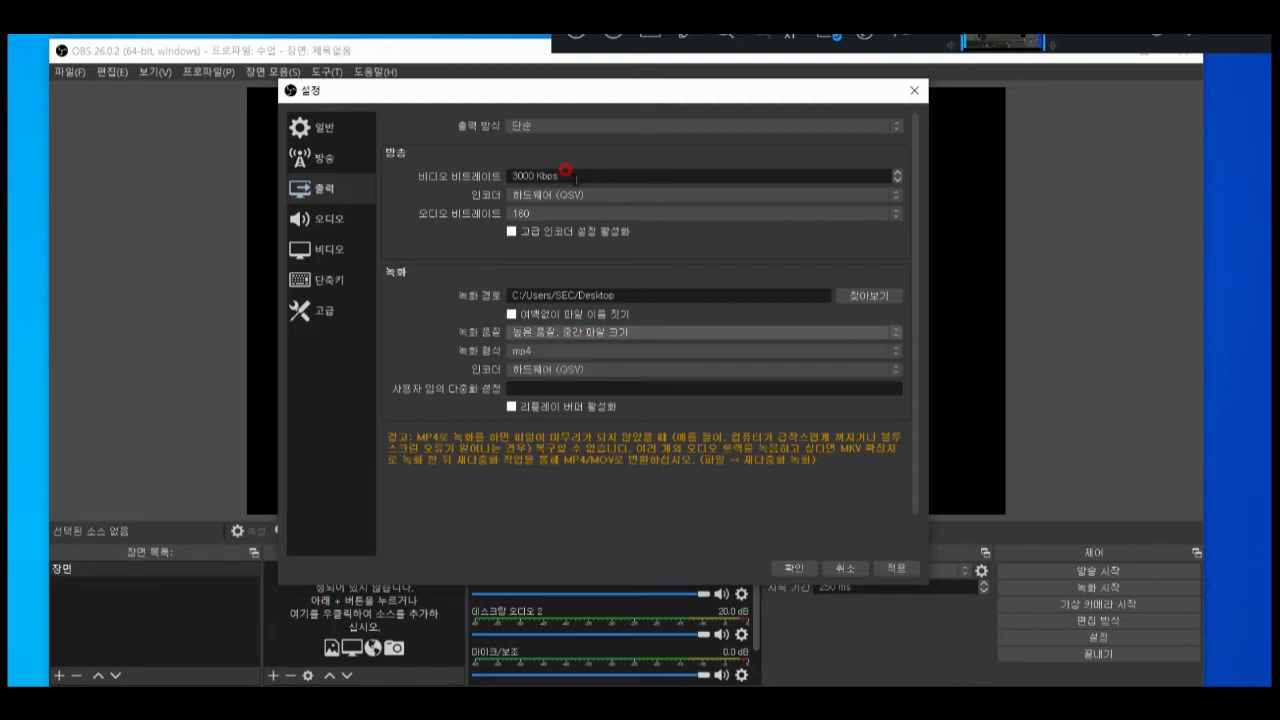
pyautogui.moveTo(565, 172)
pyautogui.mouseDown()
pyautogui.moveTo(511, 187)
pyautogui.moveTo(498, 176)
pyautogui.moveTo(579, 163)
pyautogui.moveTo(529, 144)
pyautogui.mouseUp()
pyautogui.press('Escape')
# Open the audio (오디오) settings and examine the desktop and microphone entries in the global audio device list
pyautogui.click(327, 228)
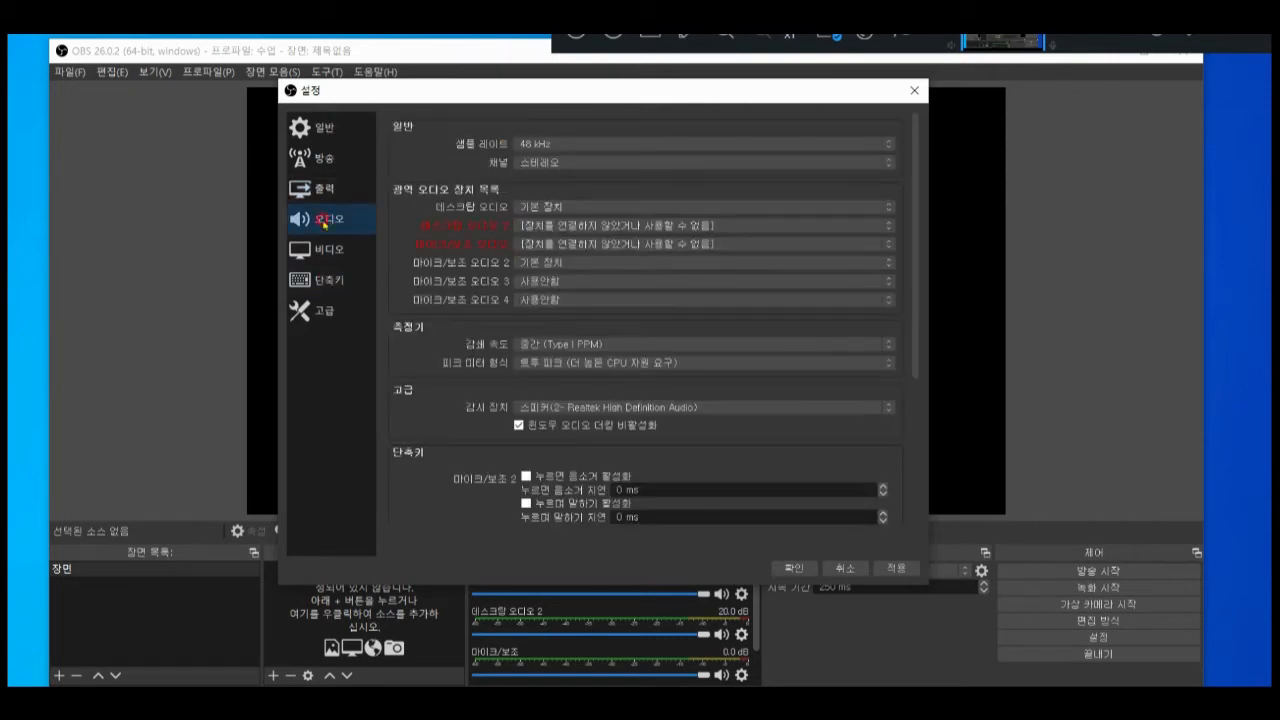
pyautogui.moveTo(362, 233)
pyautogui.mouseDown()
pyautogui.moveTo(306, 230)
pyautogui.moveTo(329, 205)
pyautogui.moveTo(345, 211)
pyautogui.moveTo(350, 243)
pyautogui.mouseUp()
pyautogui.moveTo(470, 242); pyautogui.dragTo(502, 241)
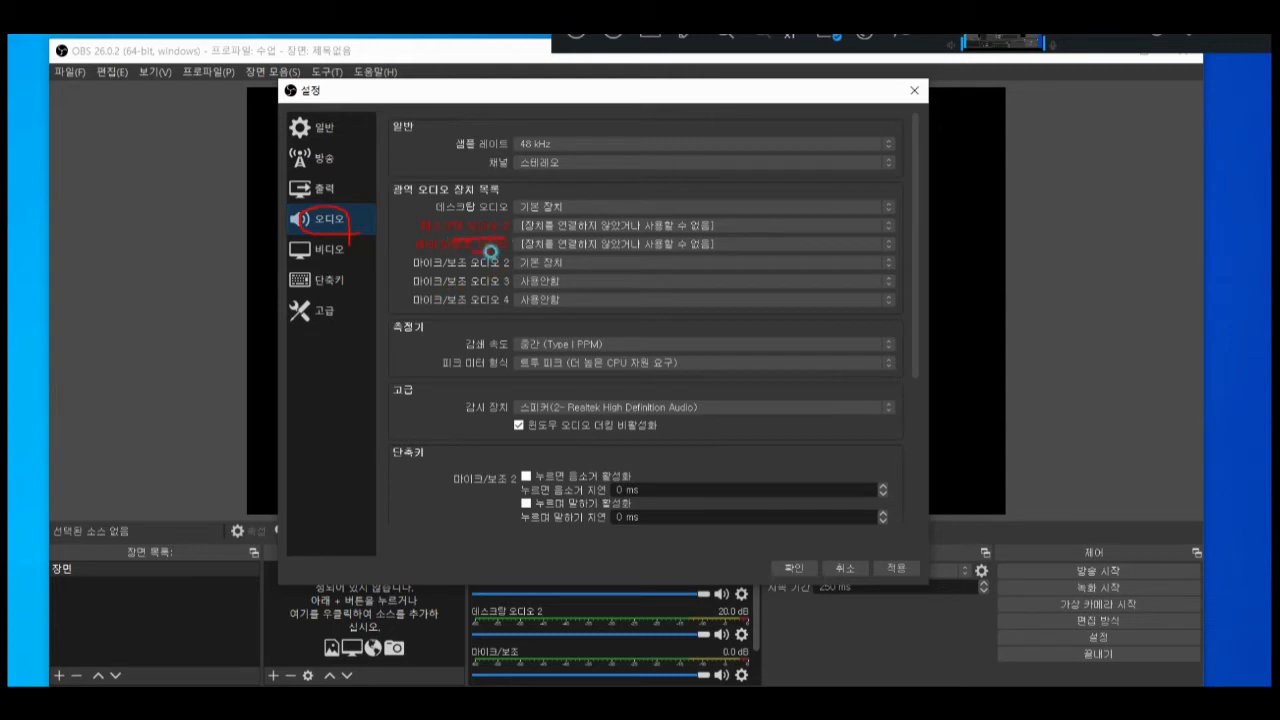
pyautogui.moveTo(565, 214)
pyautogui.mouseDown()
pyautogui.moveTo(532, 215)
pyautogui.moveTo(560, 189)
pyautogui.moveTo(565, 227)
pyautogui.mouseUp()
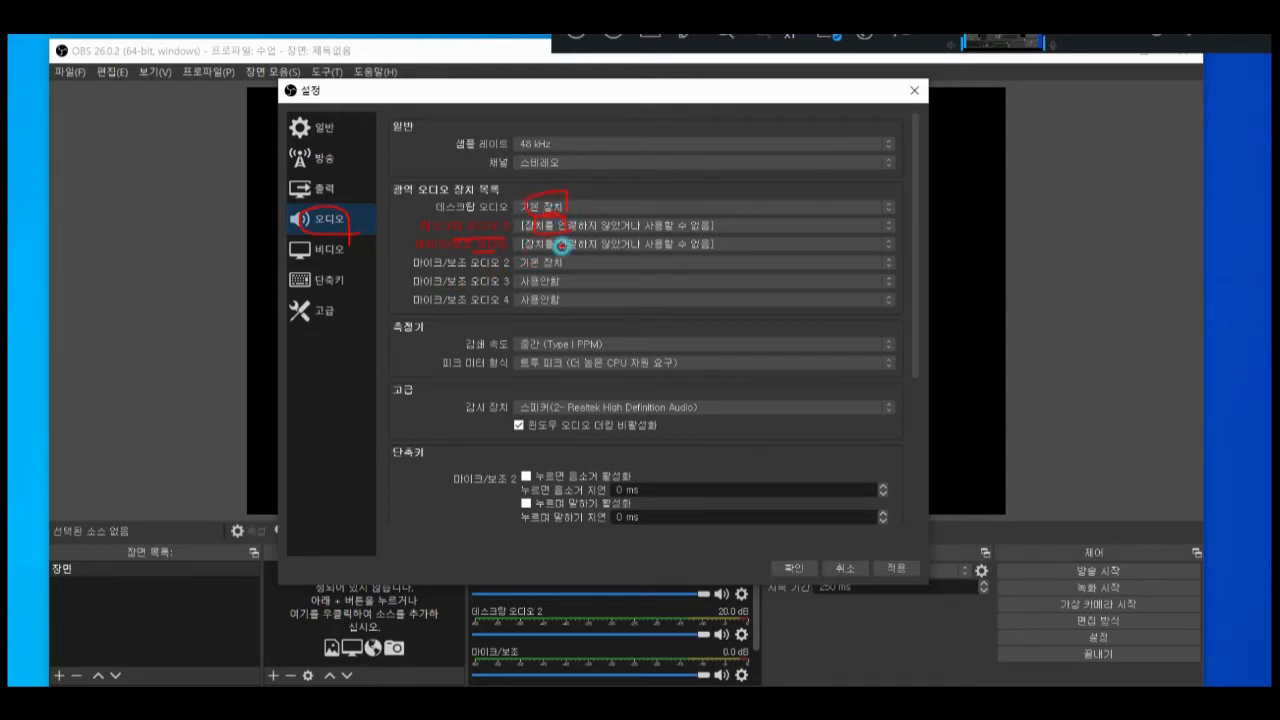
# Review the device choices for both desktop audio entries, keeping the first one on the default device (기본 장치)
pyautogui.click(625, 223)
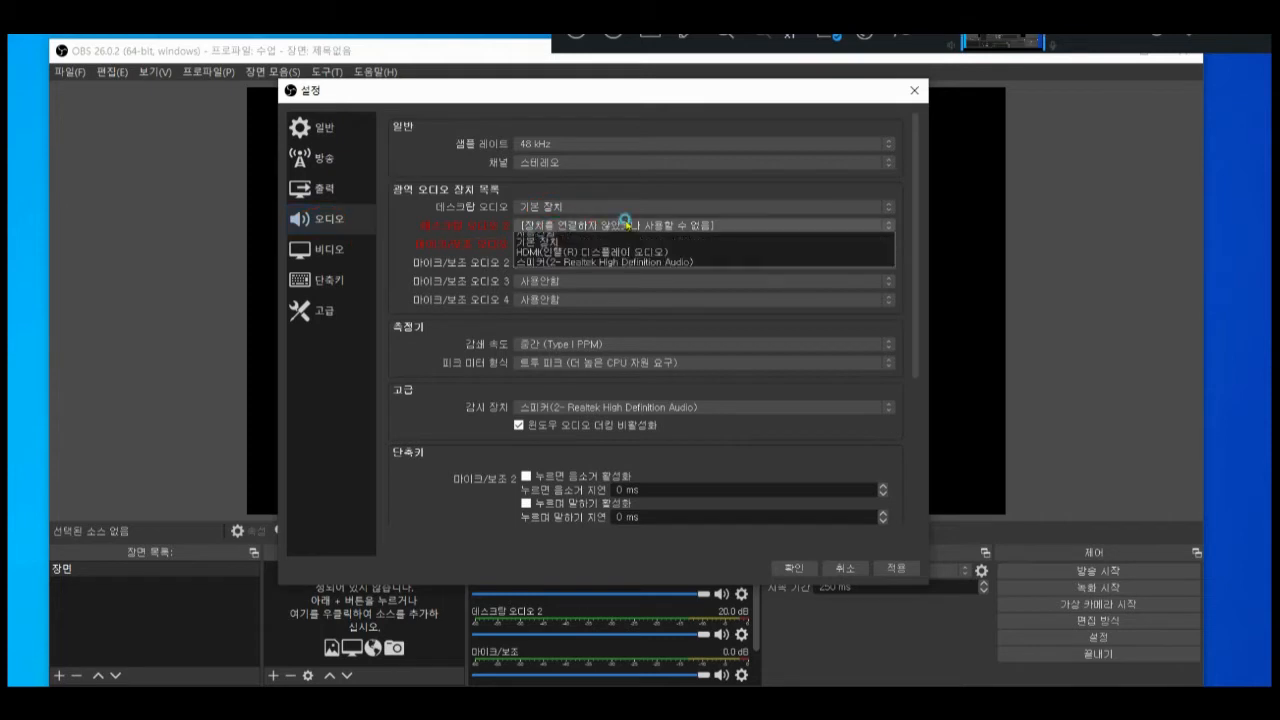
pyautogui.click(571, 210)
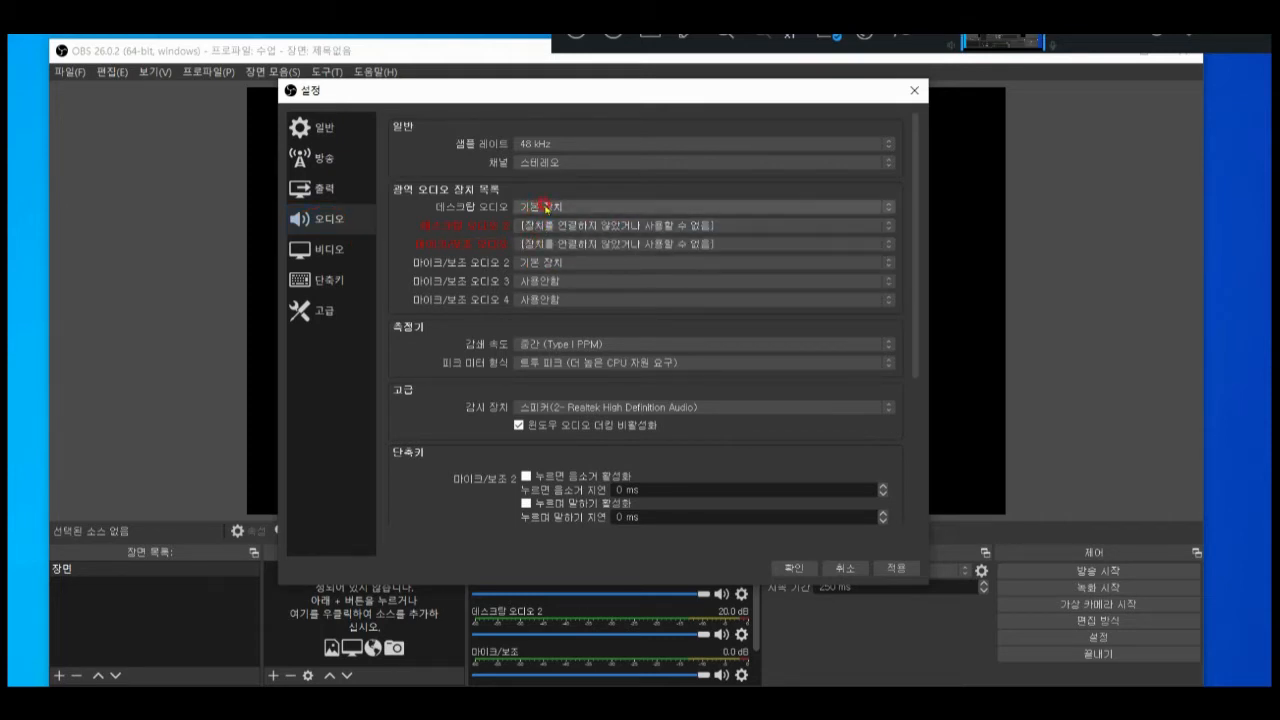
pyautogui.click(547, 207)
pyautogui.click(547, 229)
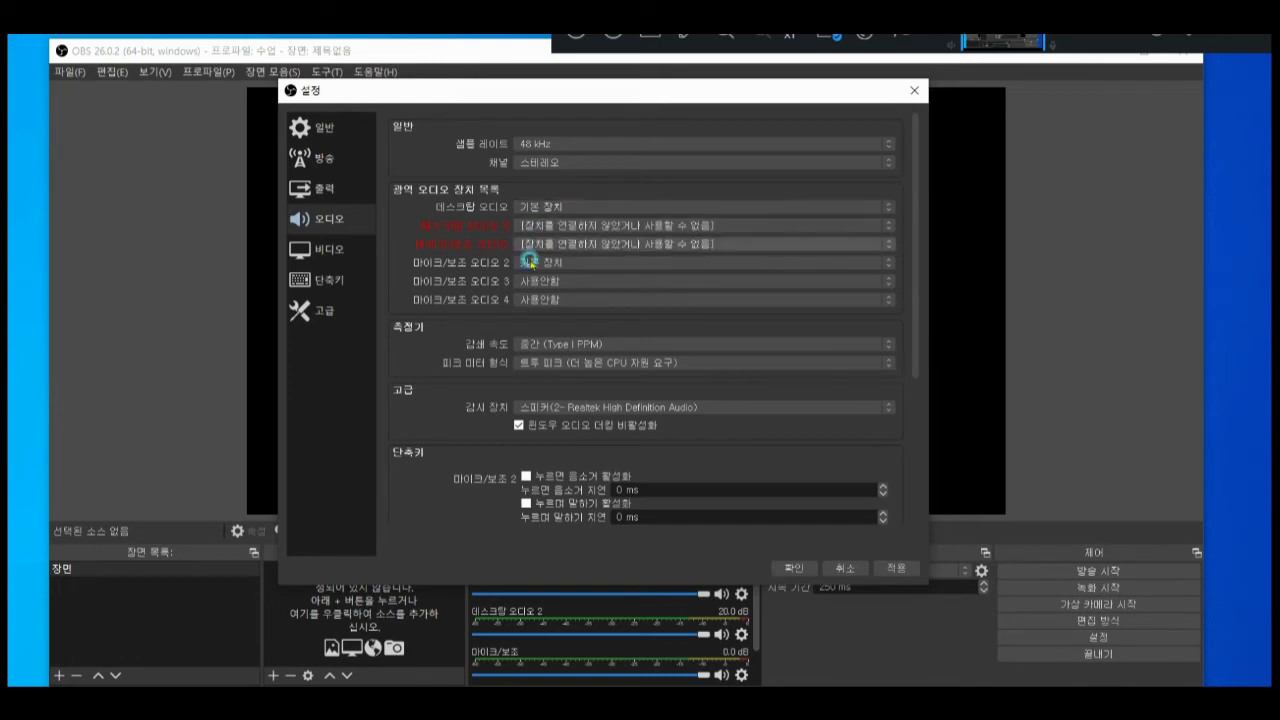
# Review the device choices for Mic/Aux Audio 2 (마이크/보조 오디오 2), keeping it on the default device (기본 장치)
pyautogui.click(535, 262)
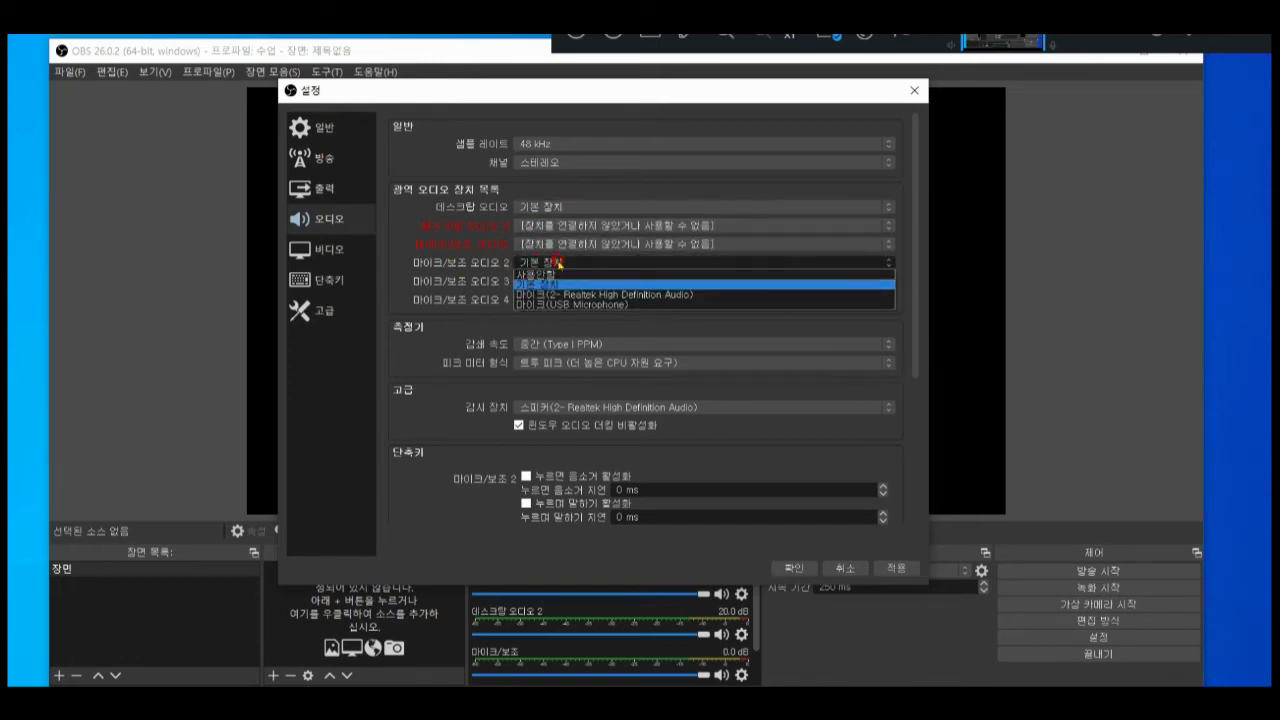
pyautogui.click(555, 284)
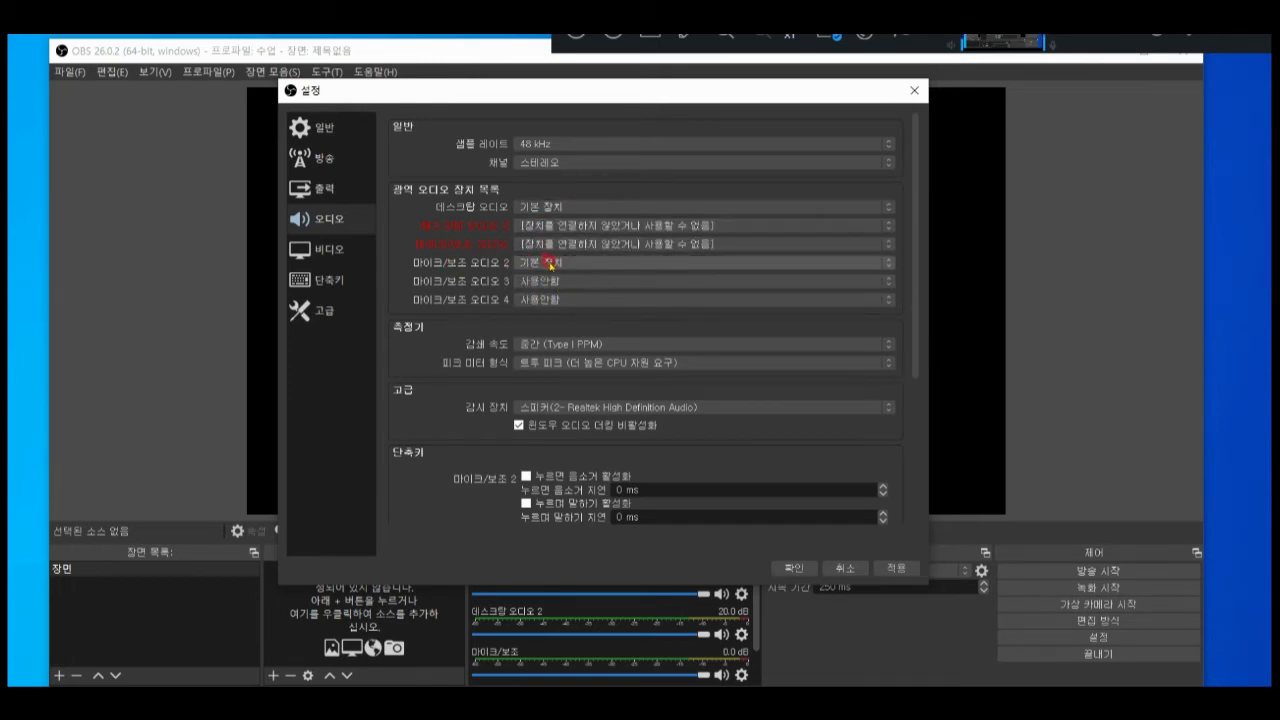
pyautogui.click(550, 262)
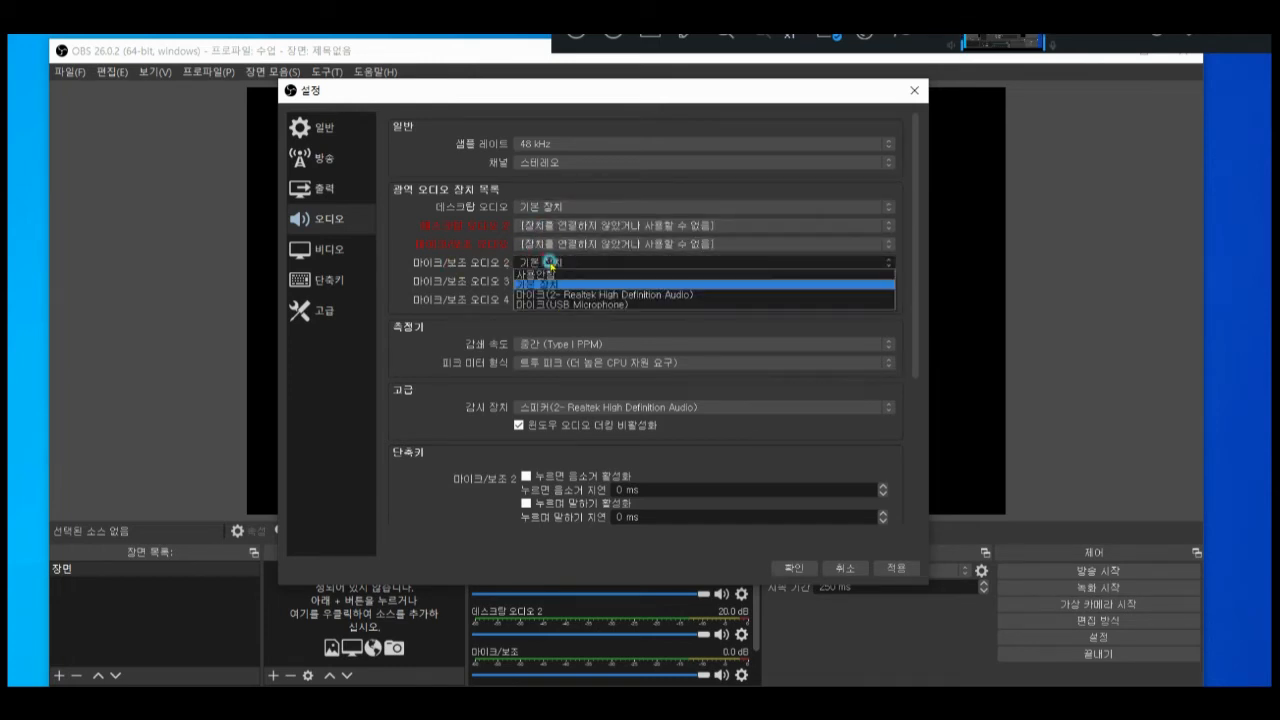
pyautogui.click(577, 322)
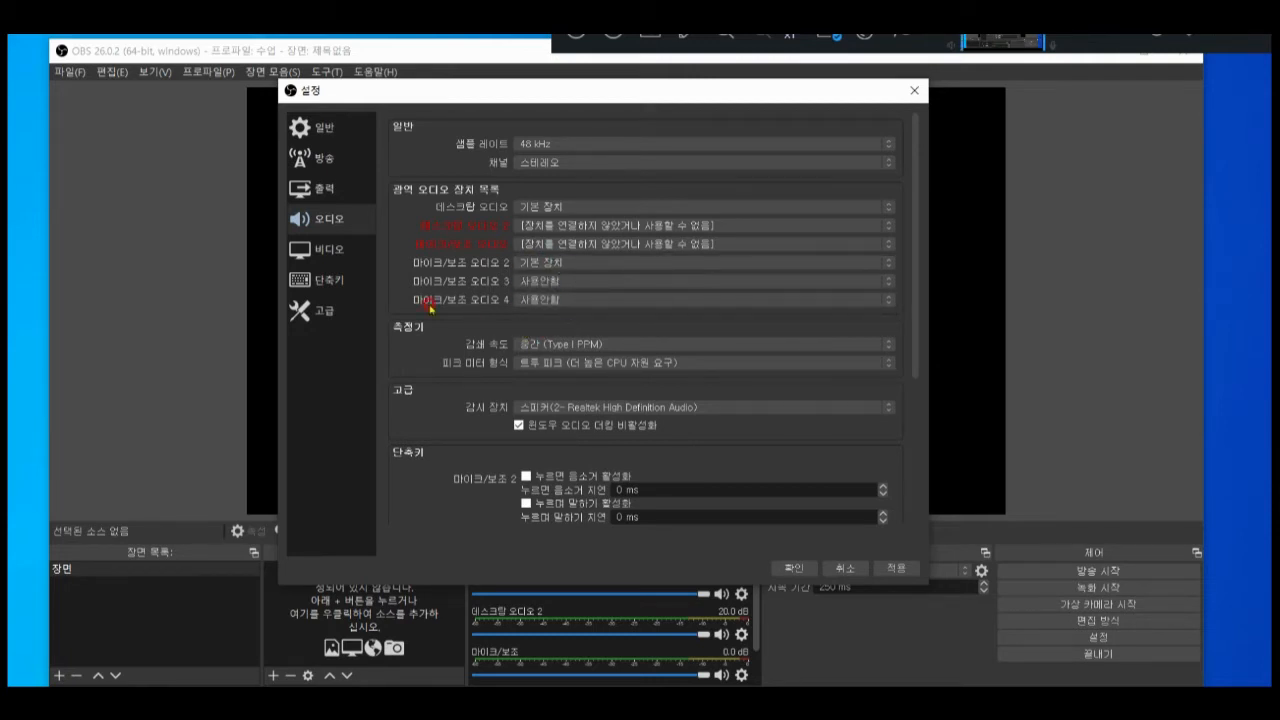
# Open the video (비디오) settings and examine the base canvas resolution and the scaled output resolution
pyautogui.click(309, 255)
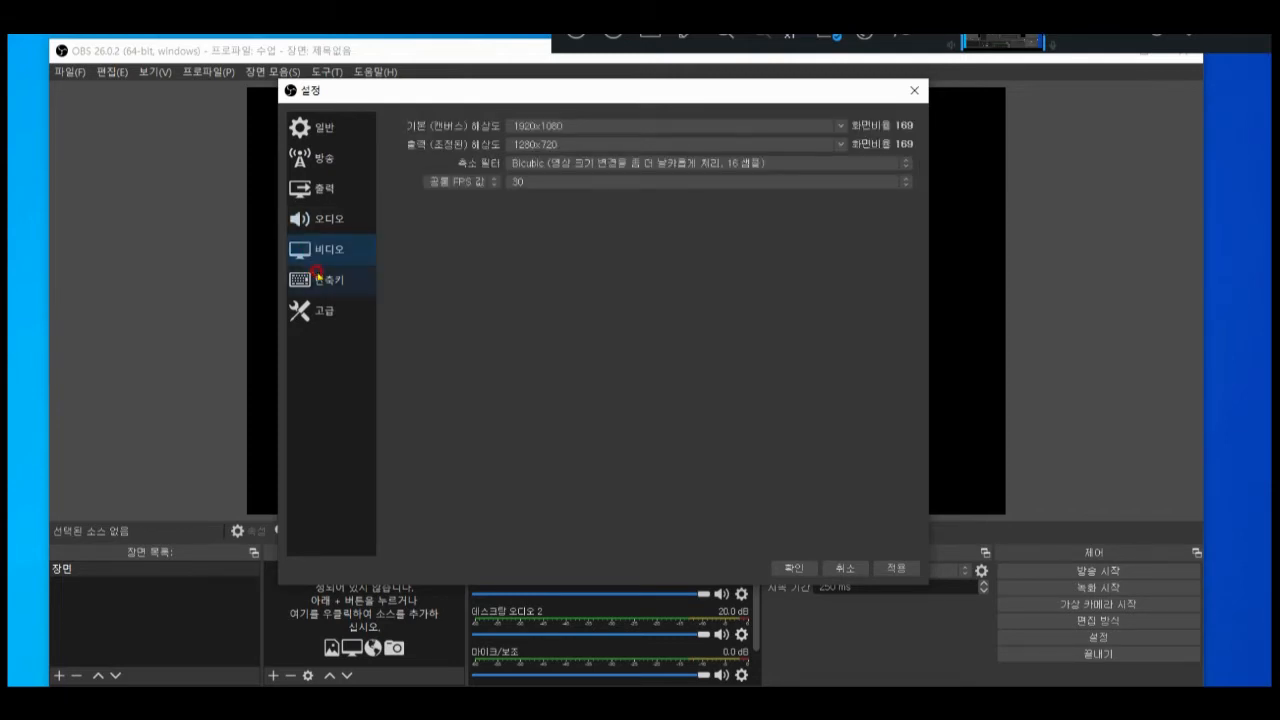
pyautogui.moveTo(371, 263)
pyautogui.mouseDown()
pyautogui.moveTo(336, 270)
pyautogui.moveTo(320, 229)
pyautogui.moveTo(363, 249)
pyautogui.mouseUp()
pyautogui.moveTo(500, 138)
pyautogui.mouseDown()
pyautogui.moveTo(540, 140)
pyautogui.moveTo(575, 113)
pyautogui.moveTo(498, 116)
pyautogui.moveTo(508, 133)
pyautogui.mouseUp()
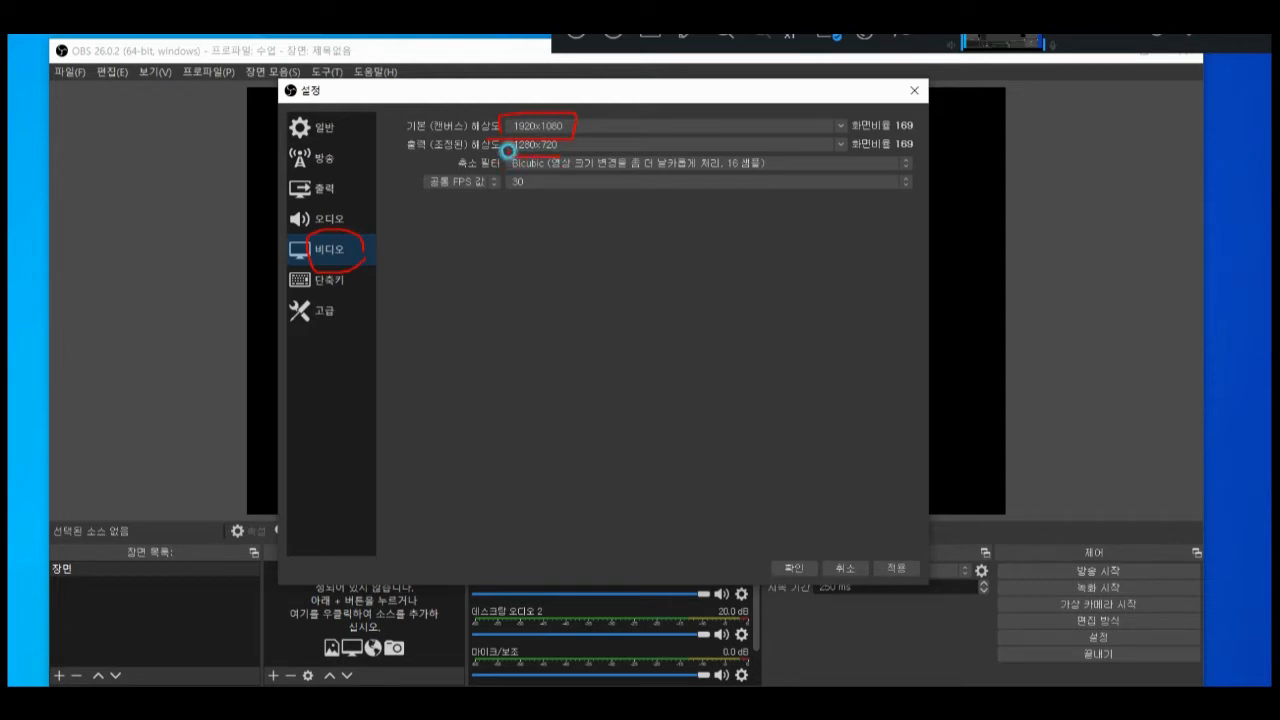
pyautogui.moveTo(508, 150); pyautogui.dragTo(565, 133)
pyautogui.moveTo(582, 139)
pyautogui.mouseDown()
pyautogui.moveTo(589, 151)
pyautogui.moveTo(602, 138)
pyautogui.mouseUp()
pyautogui.press('Escape')
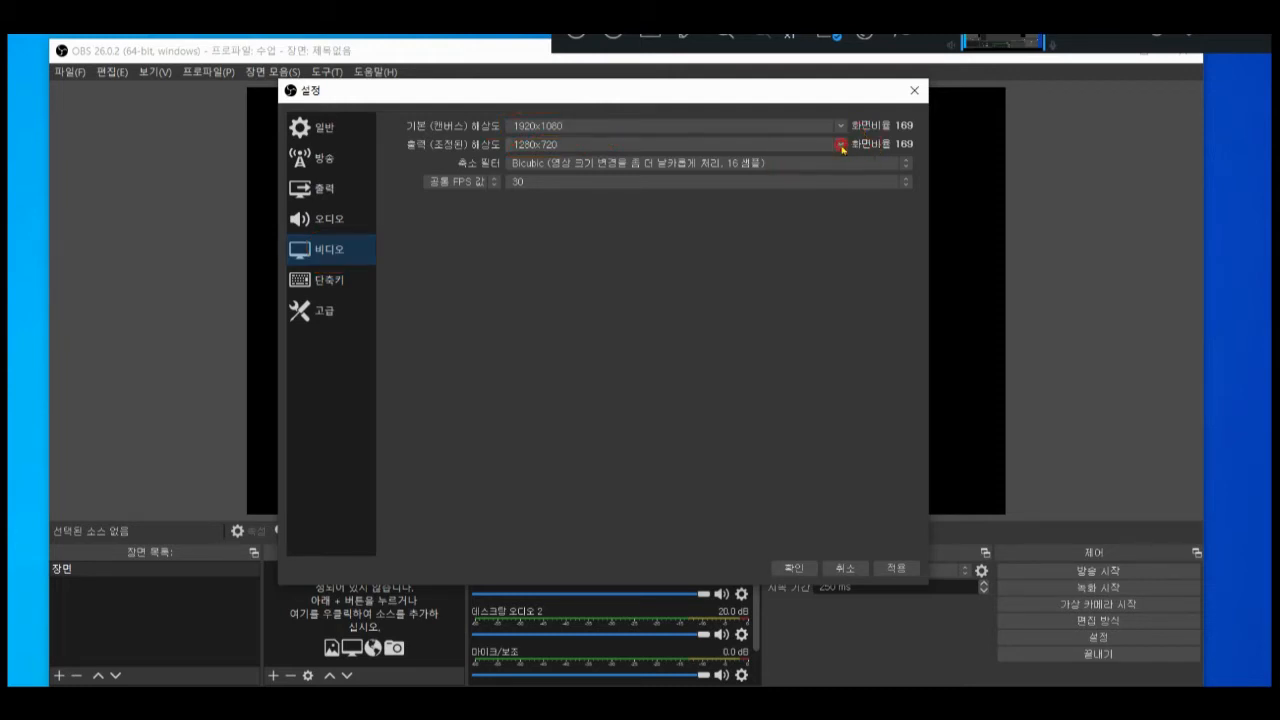
# Try 1920x1080 as the scaled output resolution, and set it back to 1280x720
pyautogui.click(840, 144)
pyautogui.click(672, 157)
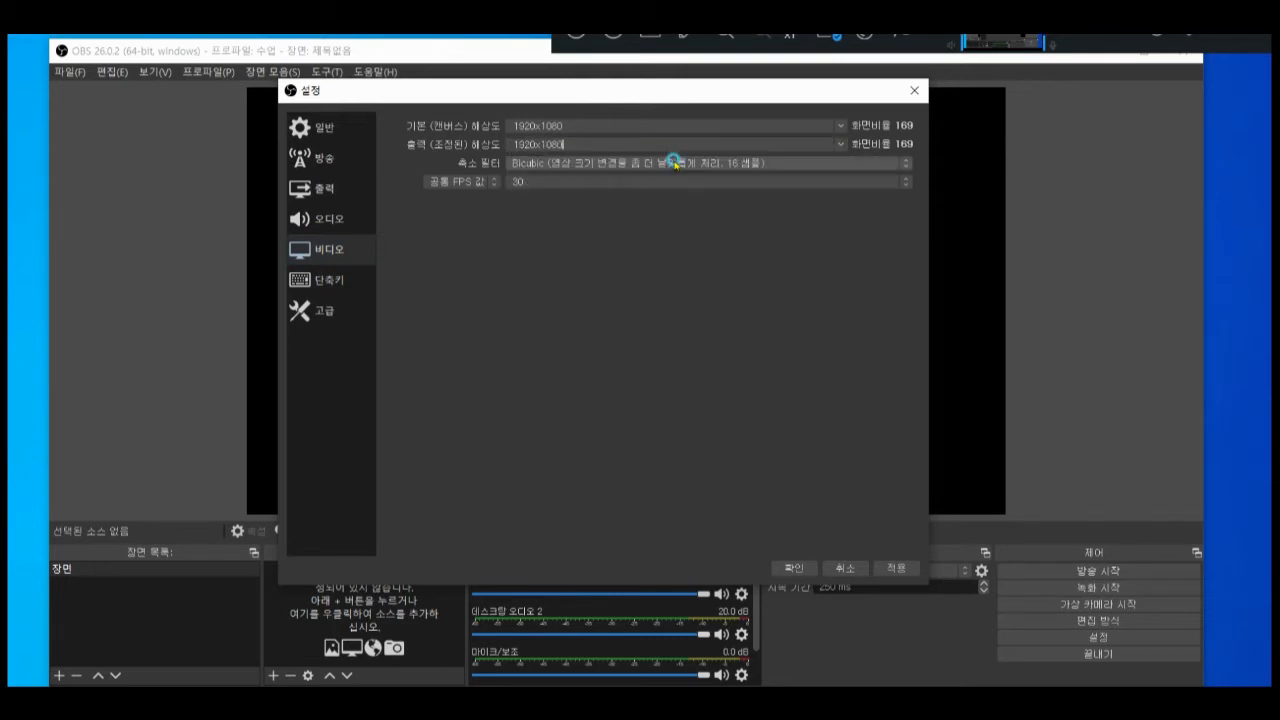
pyautogui.click(841, 145)
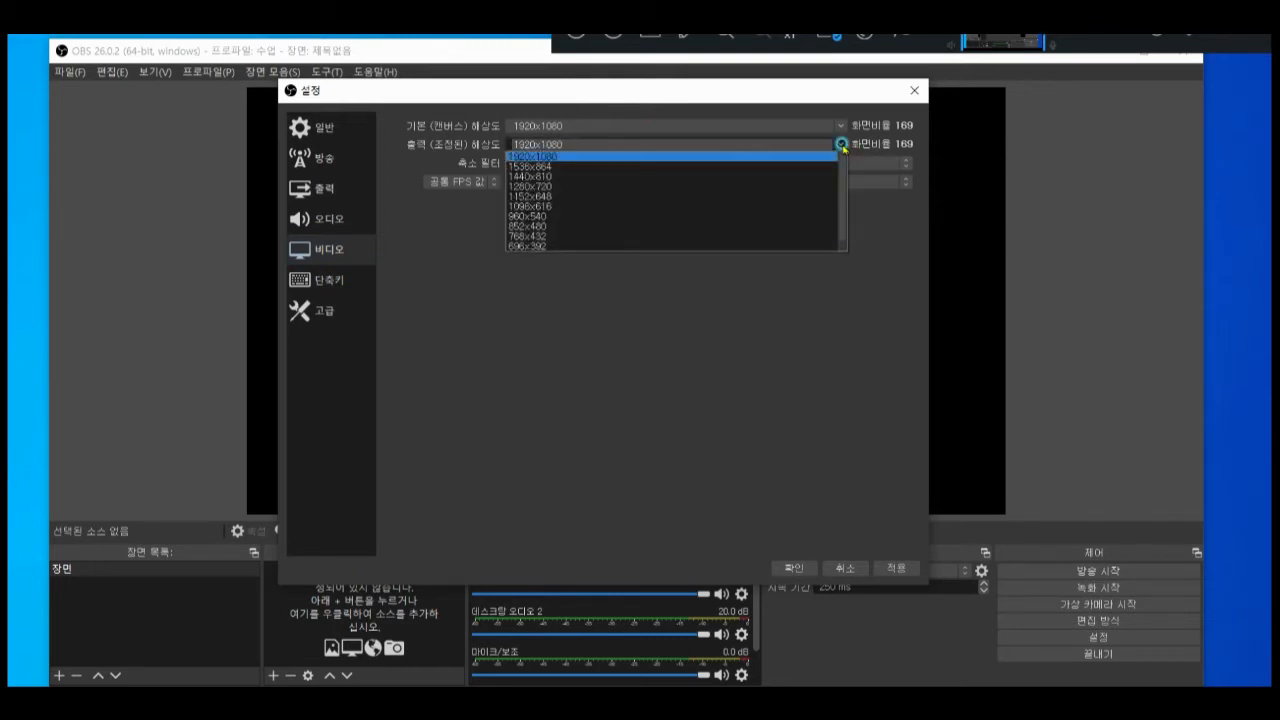
pyautogui.click(755, 187)
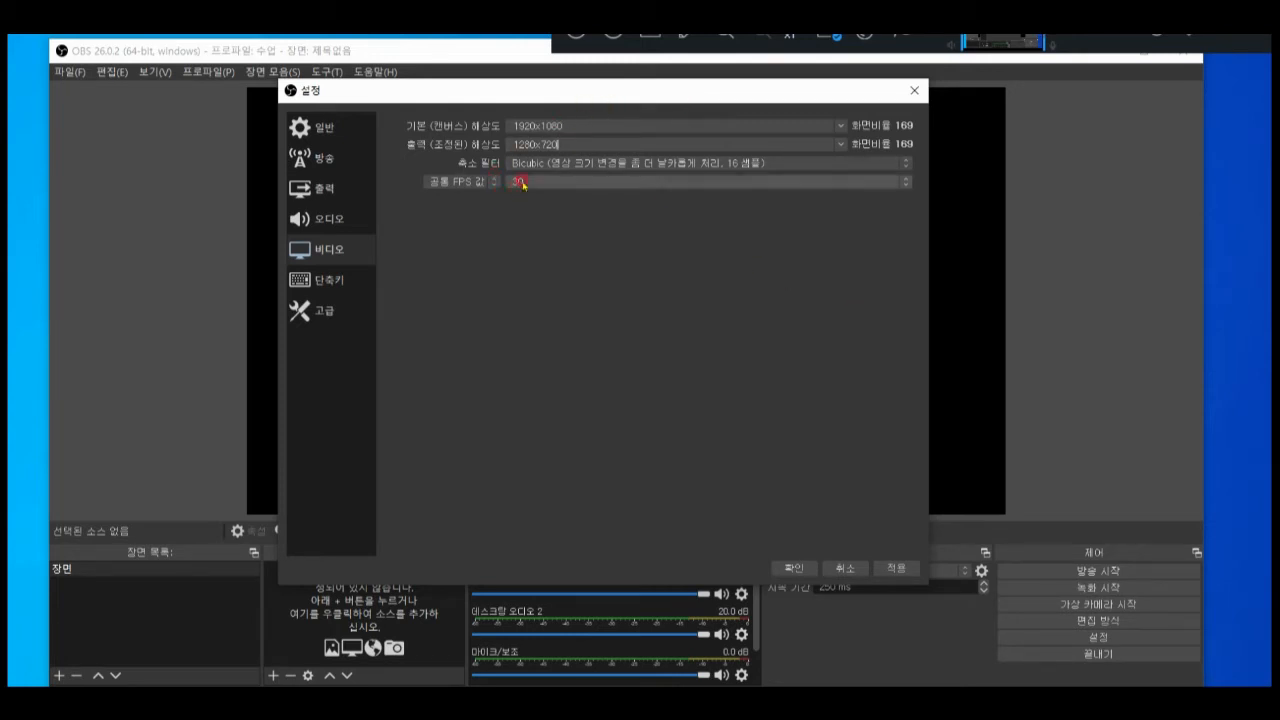
# Look through the hotkey (단축키), advanced (고급) and general (일반) settings, and accept the settings dialog
pyautogui.click(328, 280)
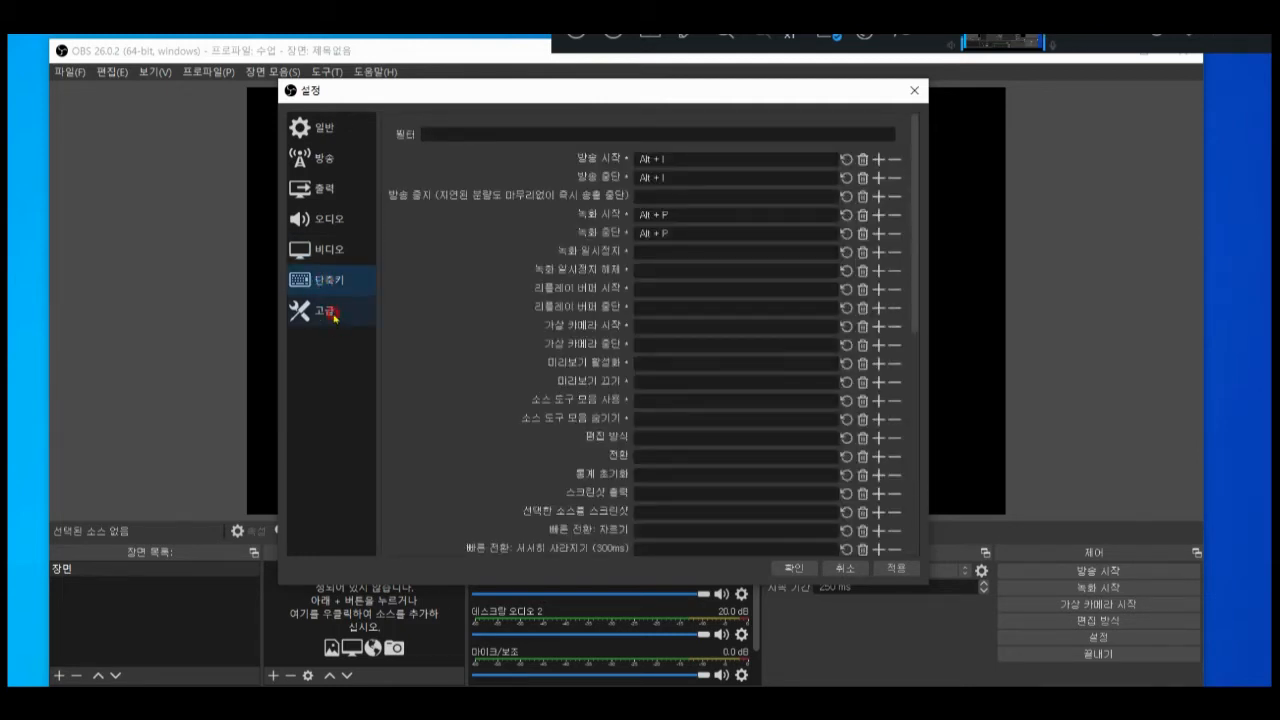
pyautogui.click(322, 312)
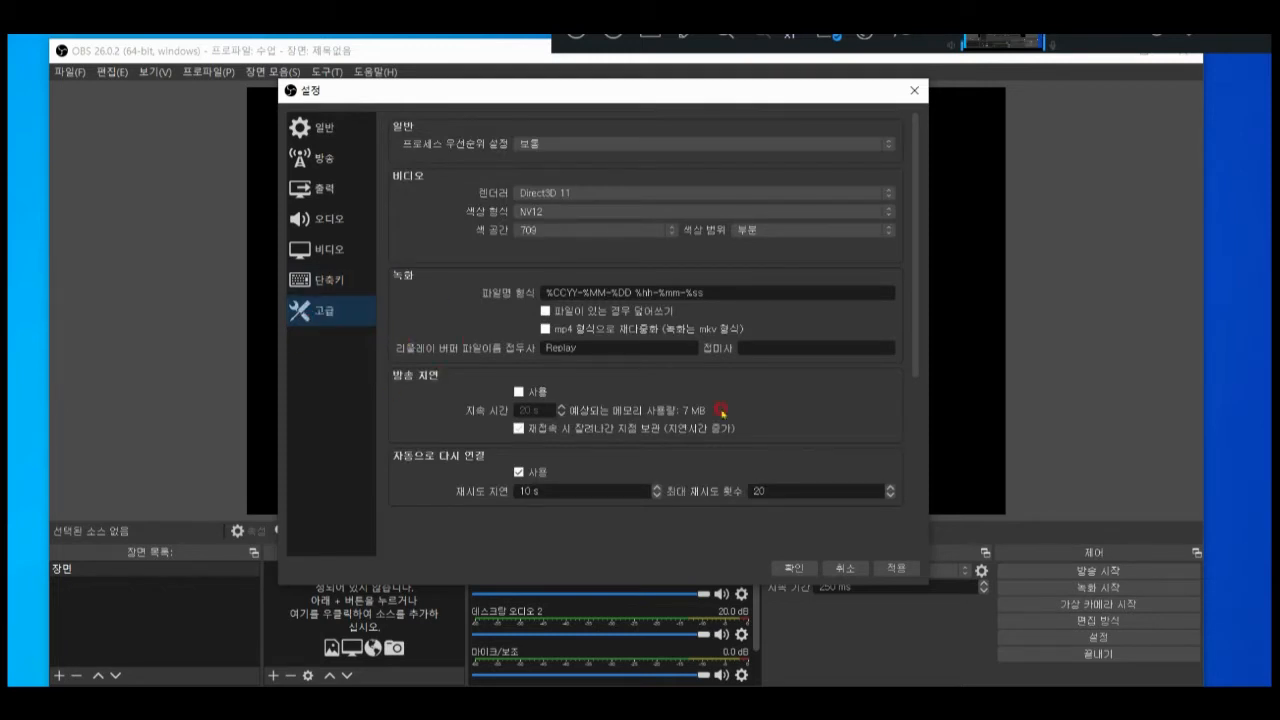
pyautogui.moveTo(916, 311); pyautogui.dragTo(921, 227)
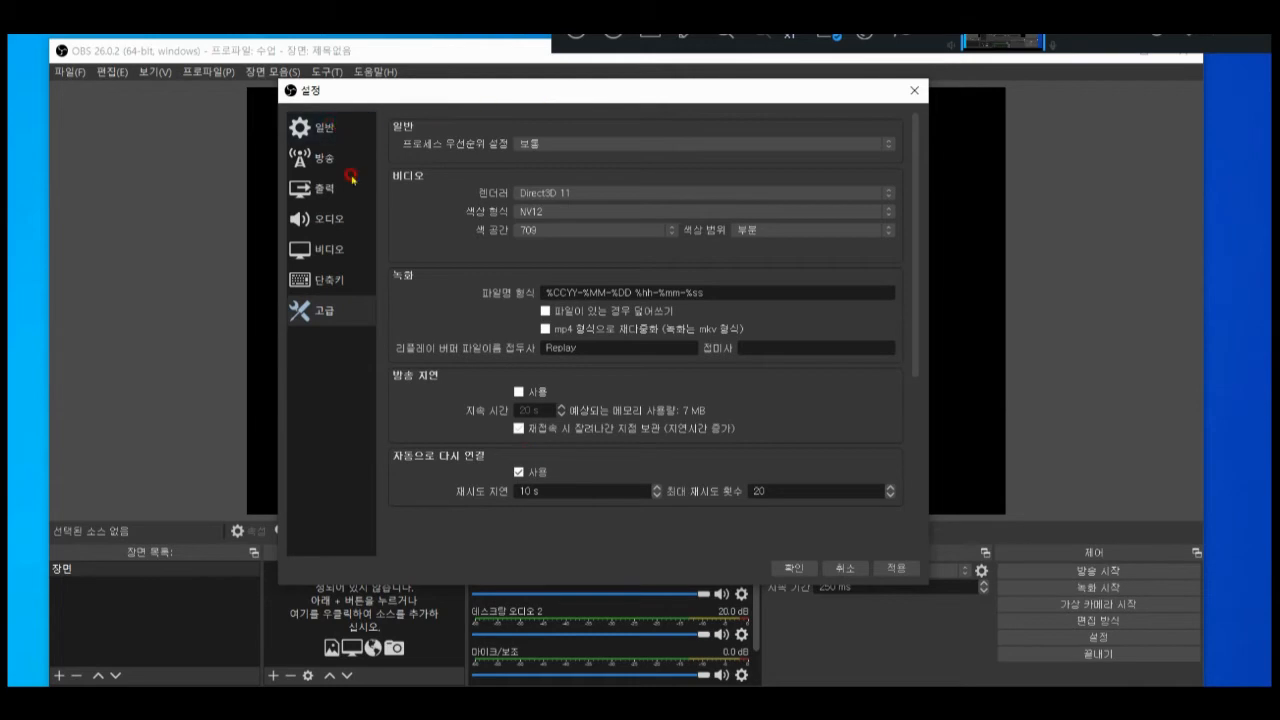
pyautogui.click(330, 128)
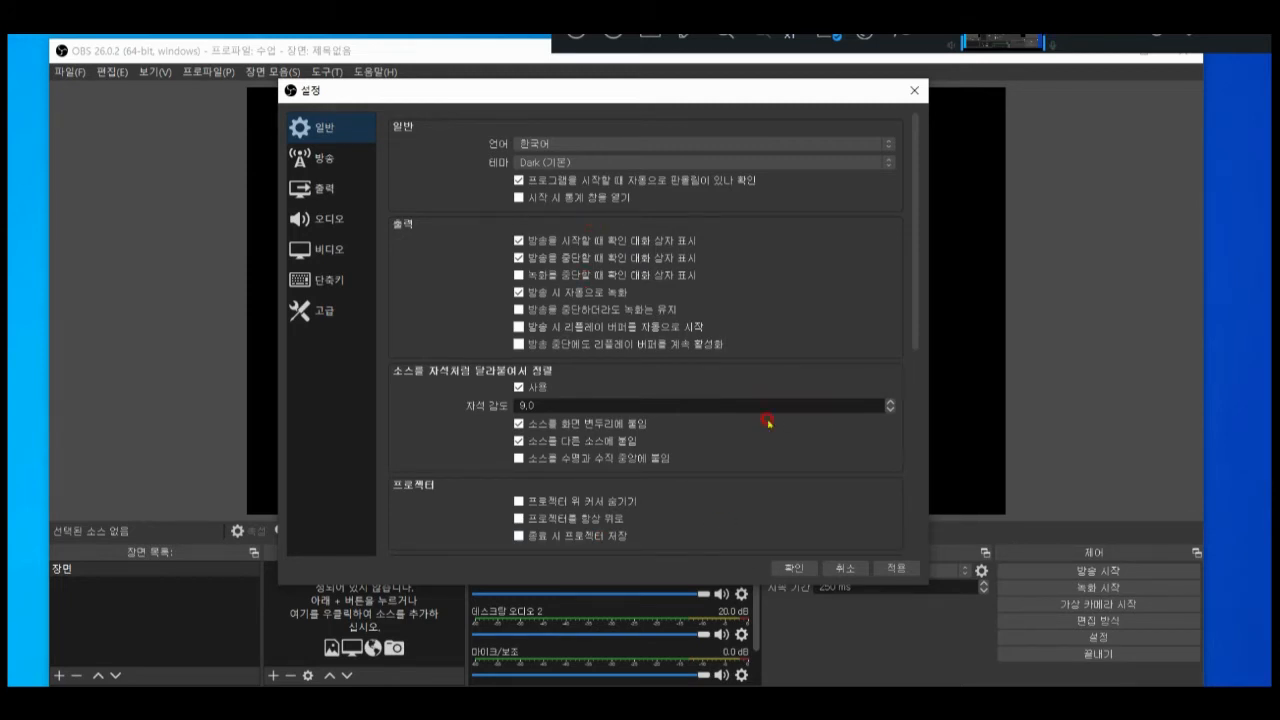
pyautogui.click(786, 567)
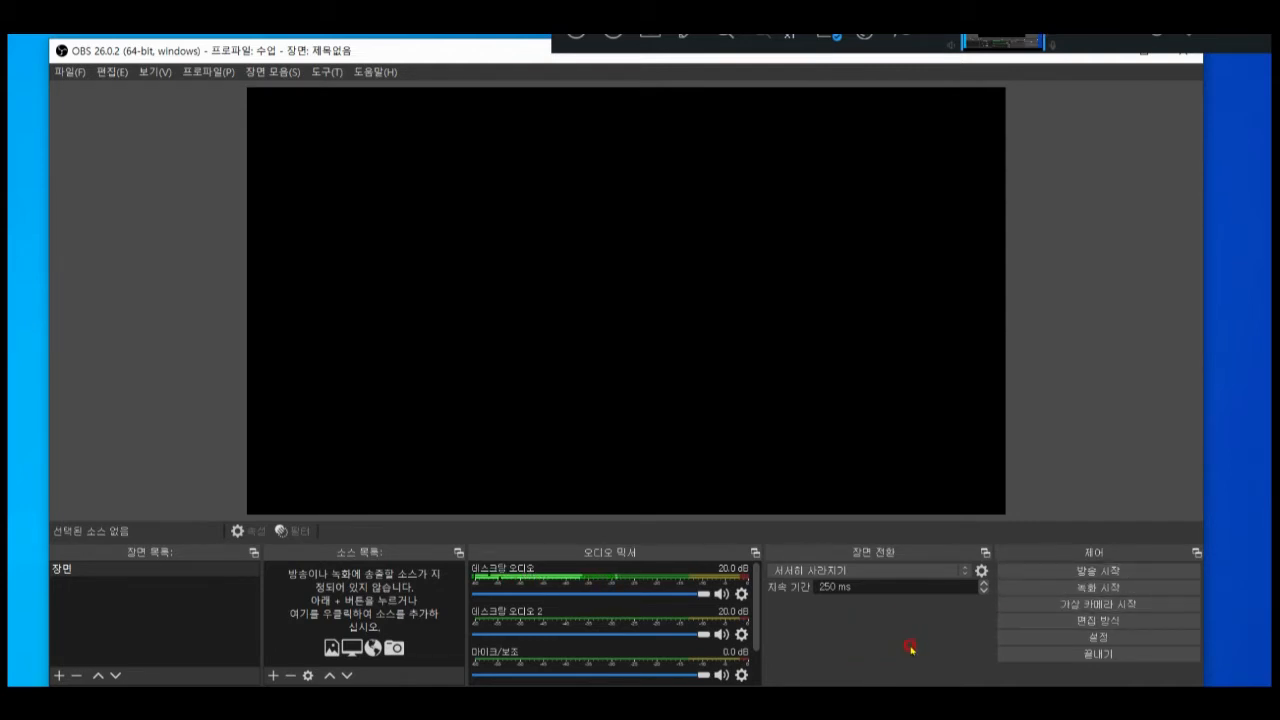
pyautogui.click(1132, 634)
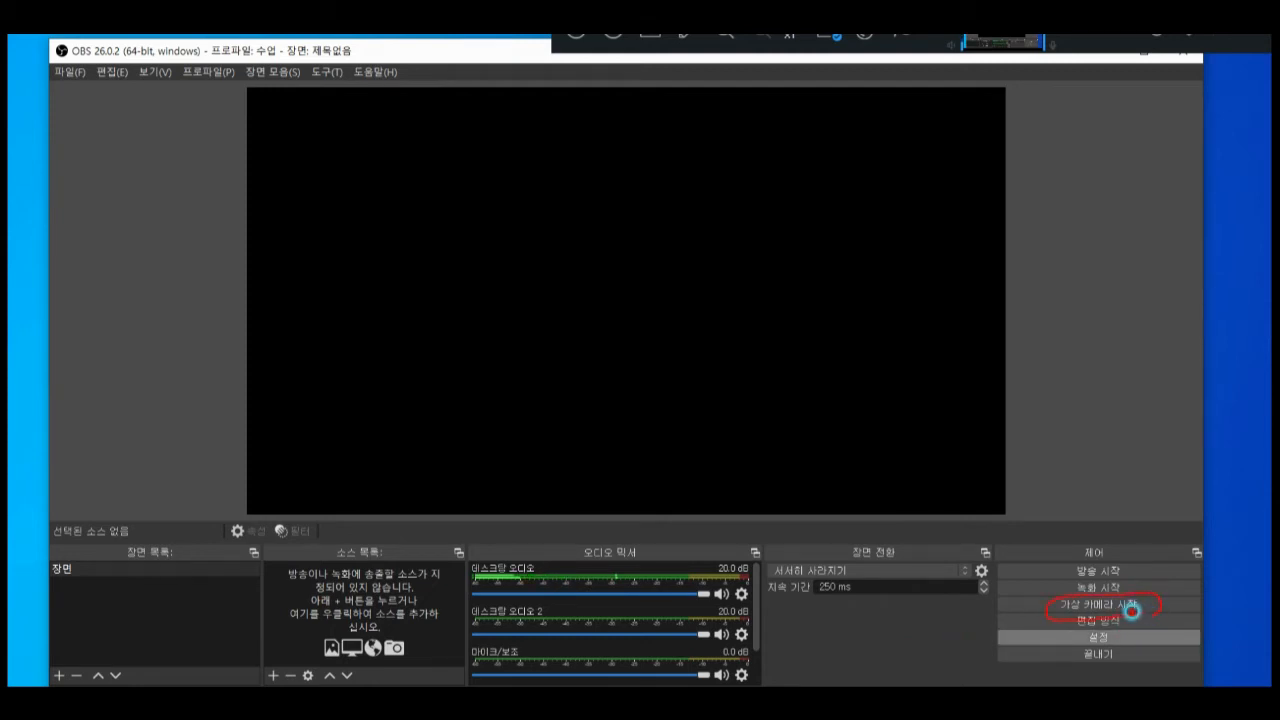
pyautogui.click(1125, 605)
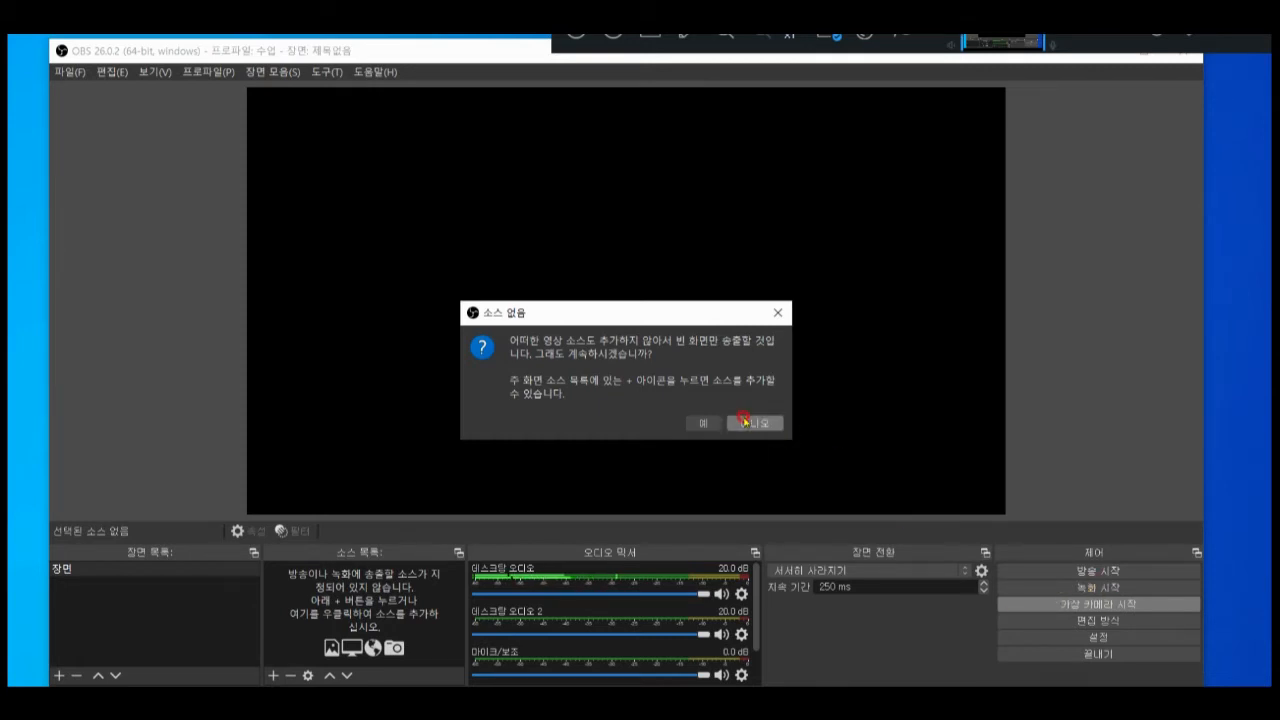
pyautogui.moveTo(708, 306); pyautogui.dragTo(726, 304)
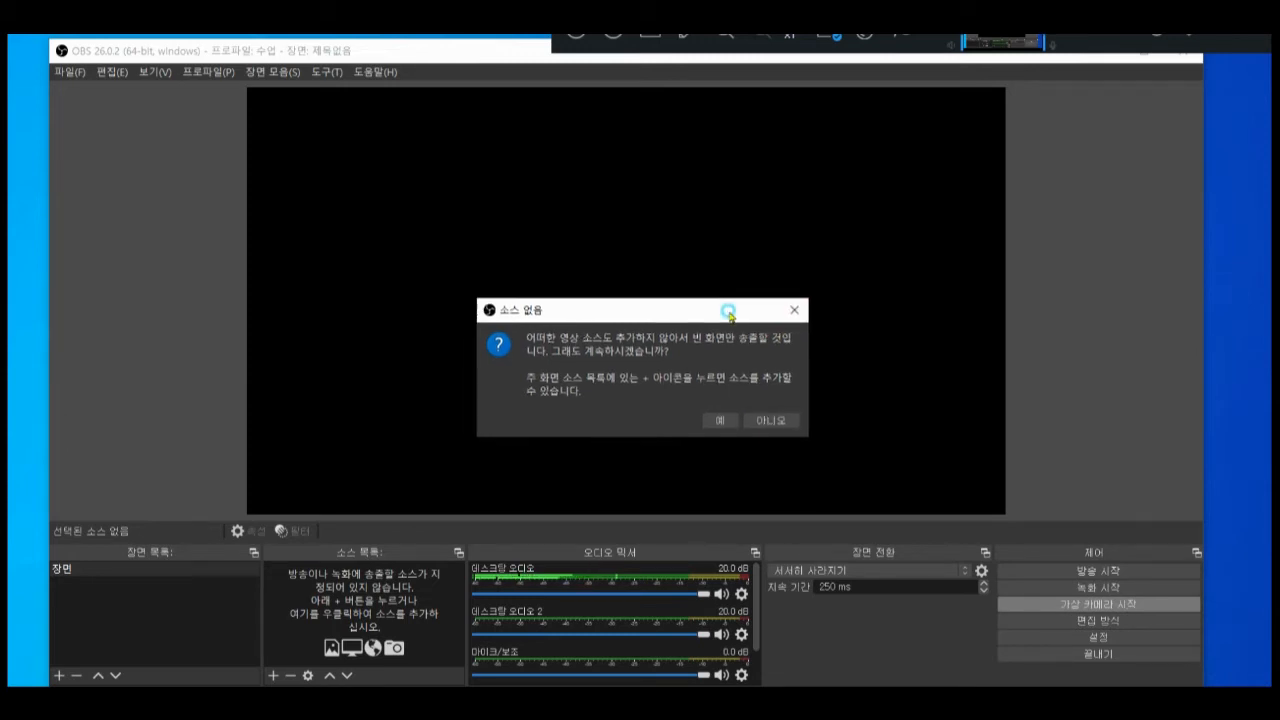
pyautogui.click(797, 313)
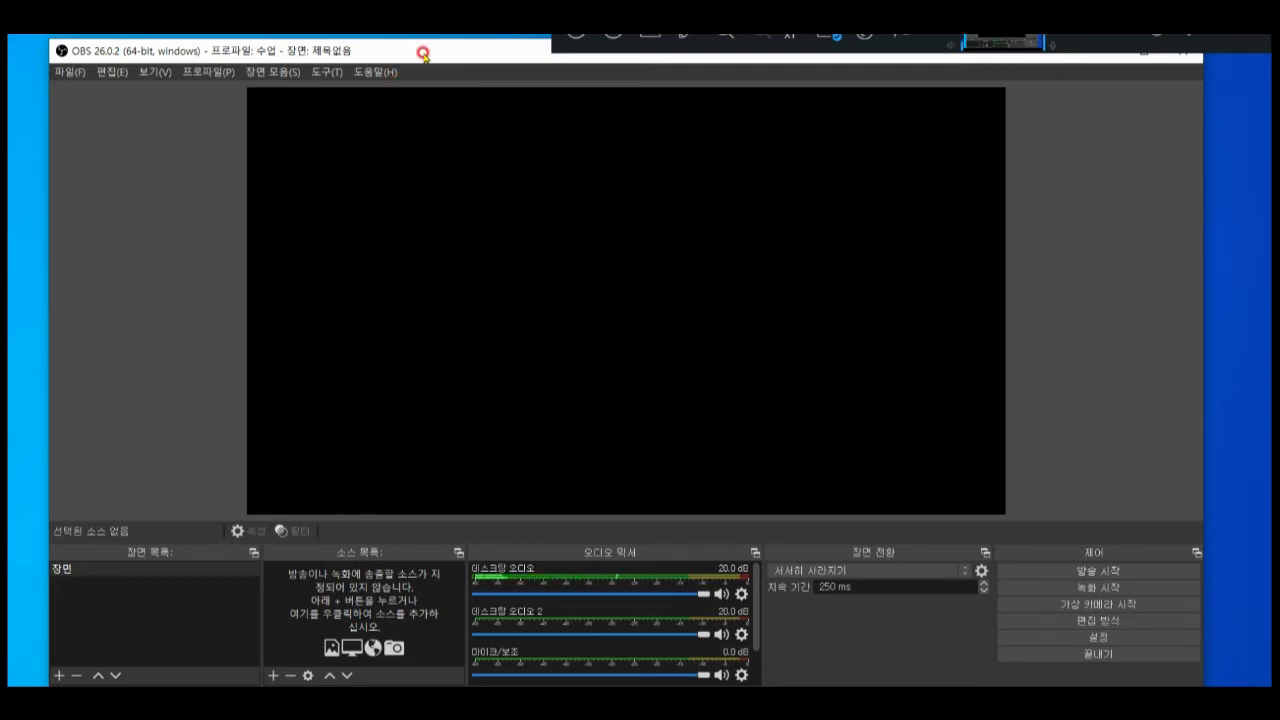
pyautogui.moveTo(423, 54); pyautogui.dragTo(423, 47)
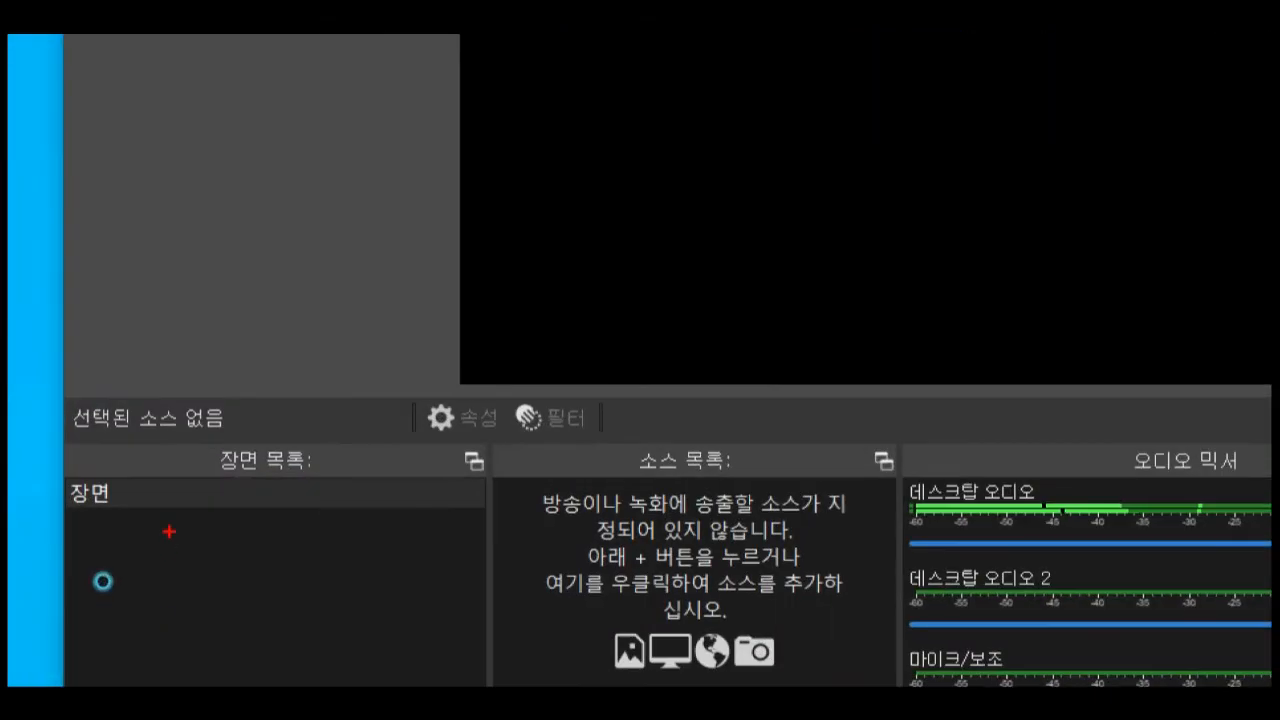
pyautogui.moveTo(169, 531)
pyautogui.mouseDown()
pyautogui.moveTo(44, 479)
pyautogui.moveTo(142, 501)
pyautogui.mouseUp()
pyautogui.moveTo(137, 579)
pyautogui.mouseDown()
pyautogui.moveTo(100, 547)
pyautogui.moveTo(124, 574)
pyautogui.mouseUp()
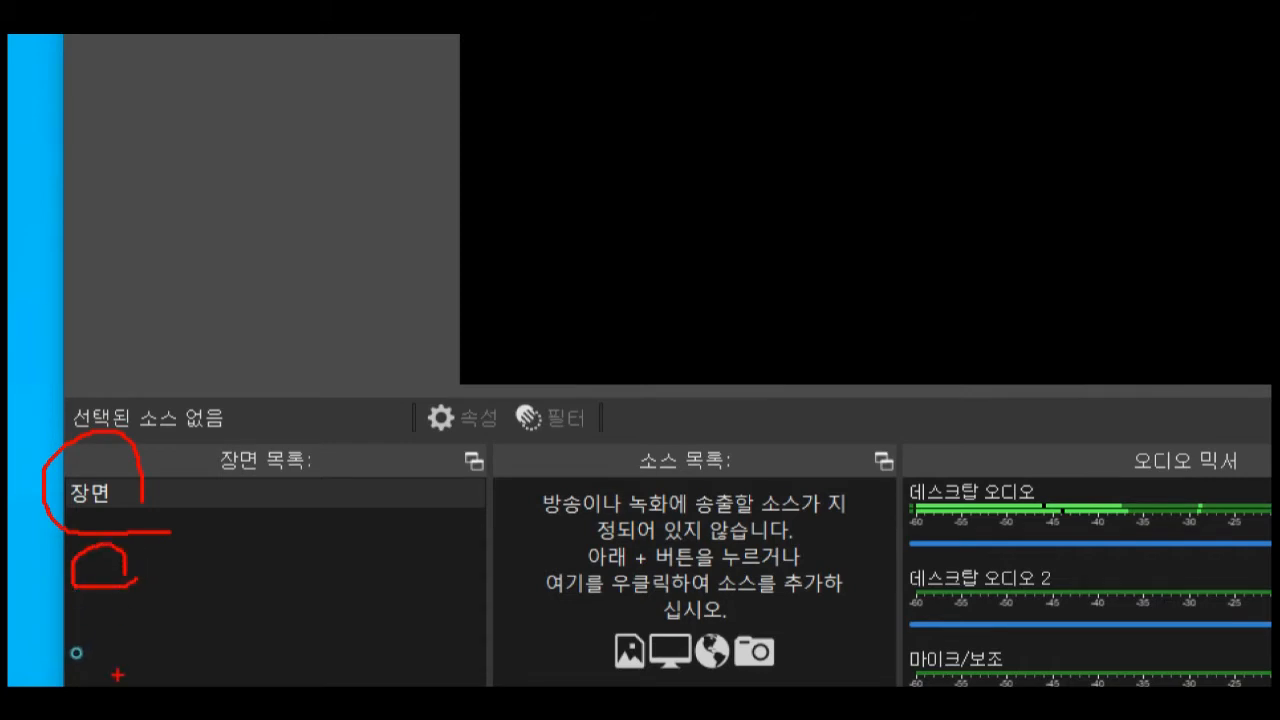
pyautogui.moveTo(118, 676)
pyautogui.mouseDown()
pyautogui.moveTo(116, 622)
pyautogui.moveTo(197, 645)
pyautogui.mouseUp()
pyautogui.moveTo(164, 488)
pyautogui.mouseDown()
pyautogui.moveTo(508, 464)
pyautogui.moveTo(537, 503)
pyautogui.mouseUp()
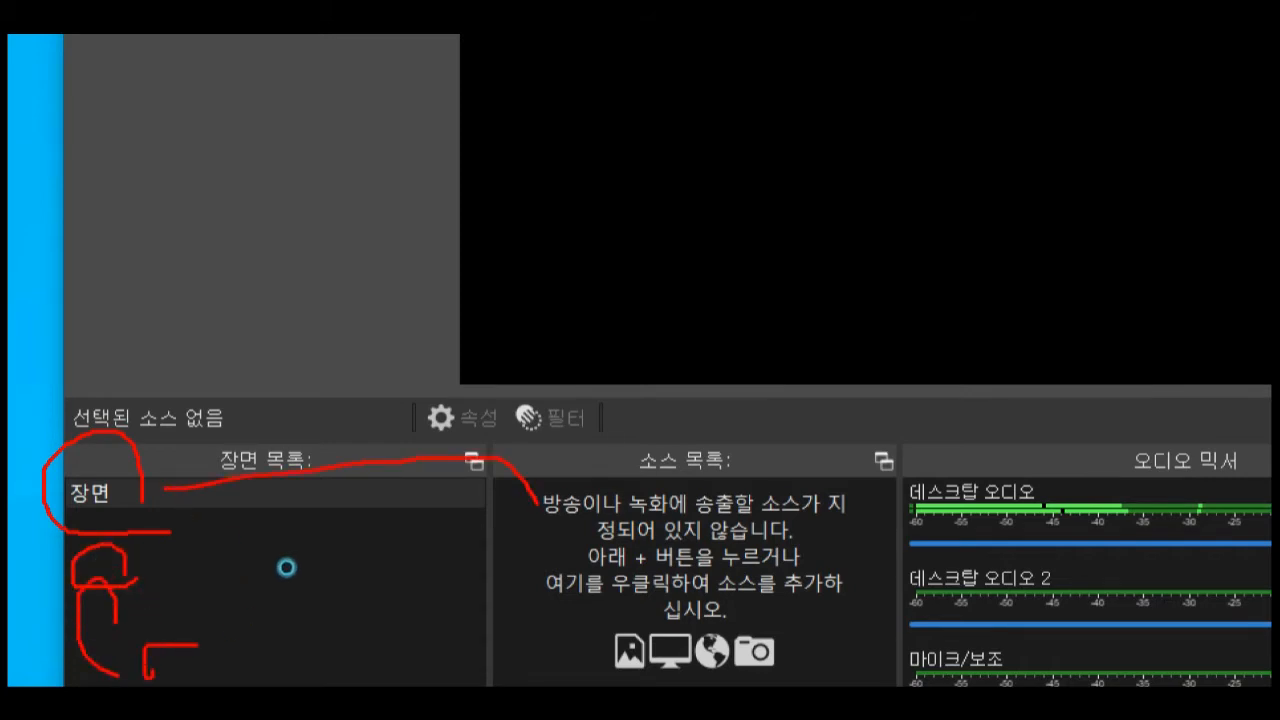
pyautogui.moveTo(704, 628)
pyautogui.mouseDown()
pyautogui.moveTo(600, 627)
pyautogui.moveTo(614, 509)
pyautogui.moveTo(704, 578)
pyautogui.mouseUp()
pyautogui.moveTo(705, 530); pyautogui.dragTo(717, 564)
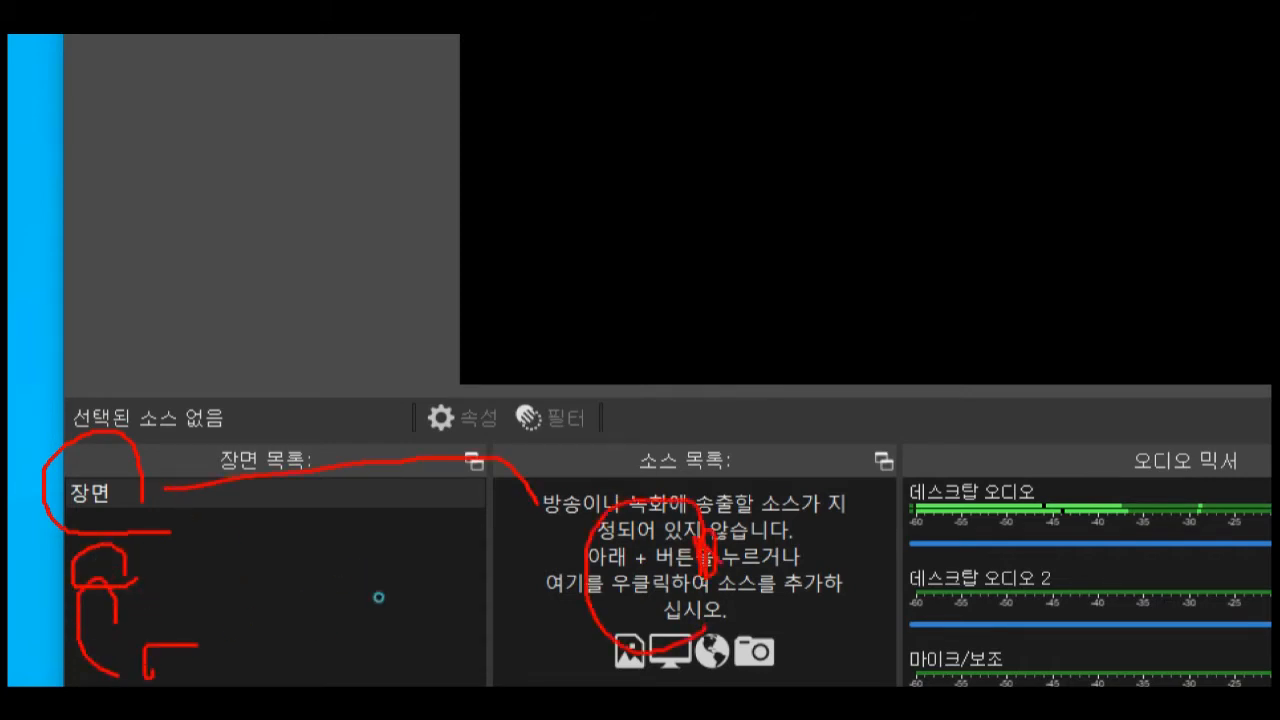
pyautogui.press('Escape')
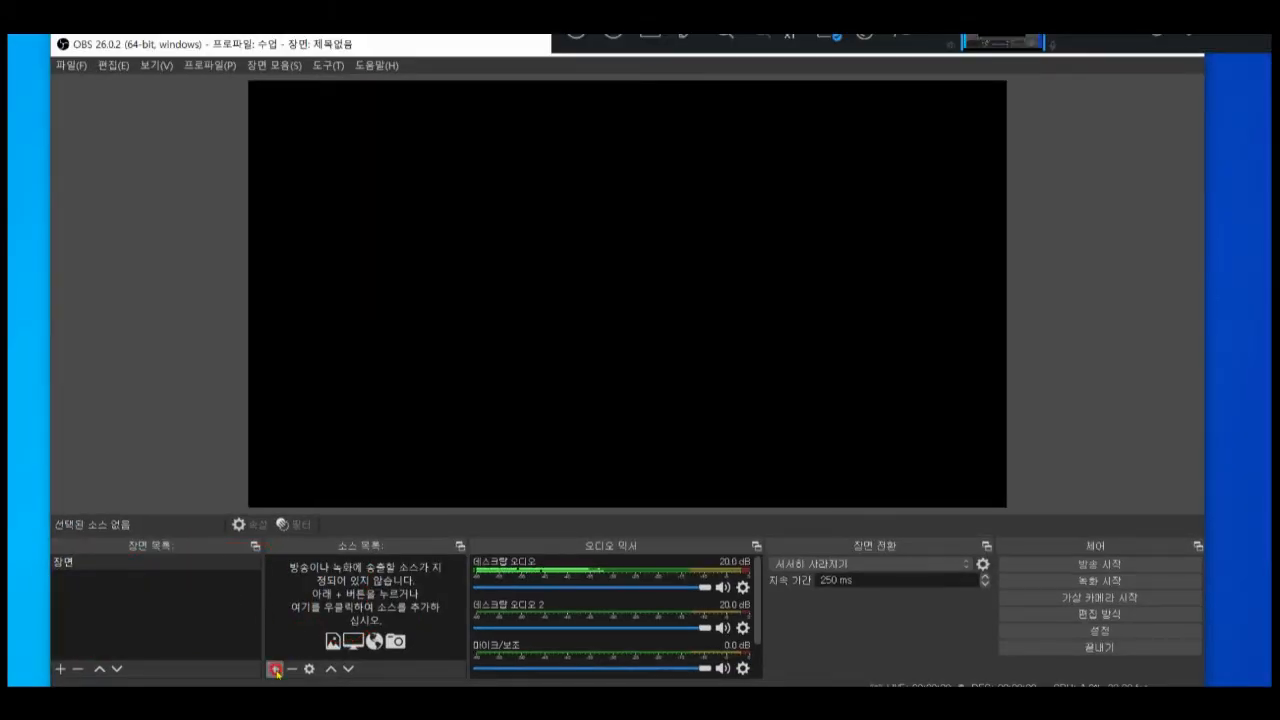
pyautogui.moveTo(286, 648); pyautogui.dragTo(283, 686)
# Add a display capture (디스플레이 캡쳐) source named 강의자료 that captures display 1 at 1920x1080 with the cursor included
pyautogui.click(275, 668)
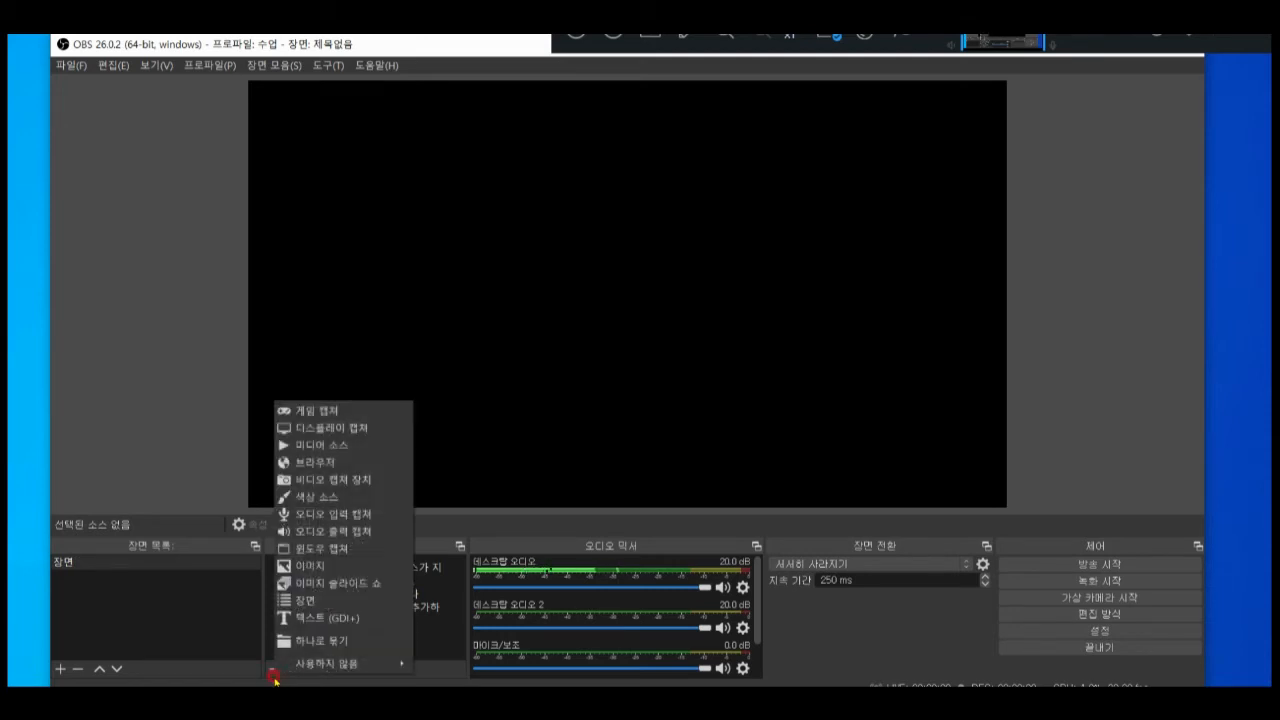
pyautogui.click(364, 429)
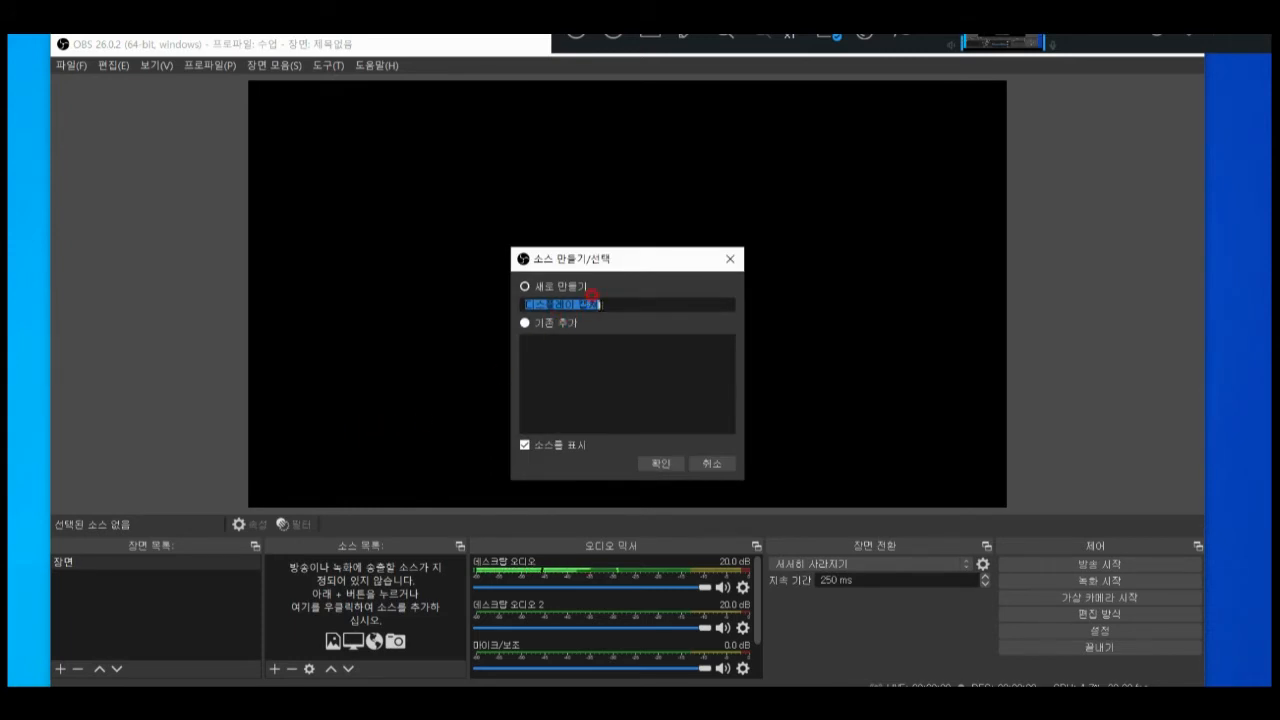
pyautogui.click(596, 301)
pyautogui.press('BackSpace')
pyautogui.press('BackSpace')
pyautogui.press('BackSpace')
pyautogui.press('BackSpace')
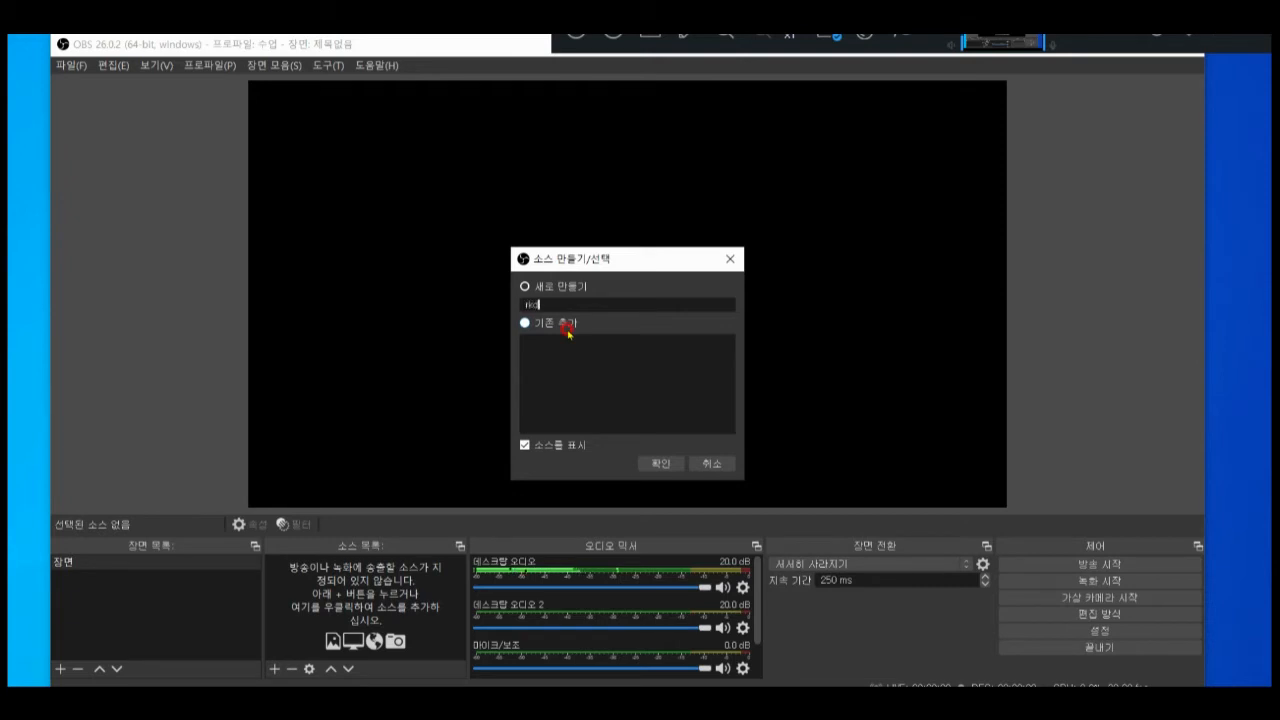
pyautogui.write('의자료')
pyautogui.click(651, 463)
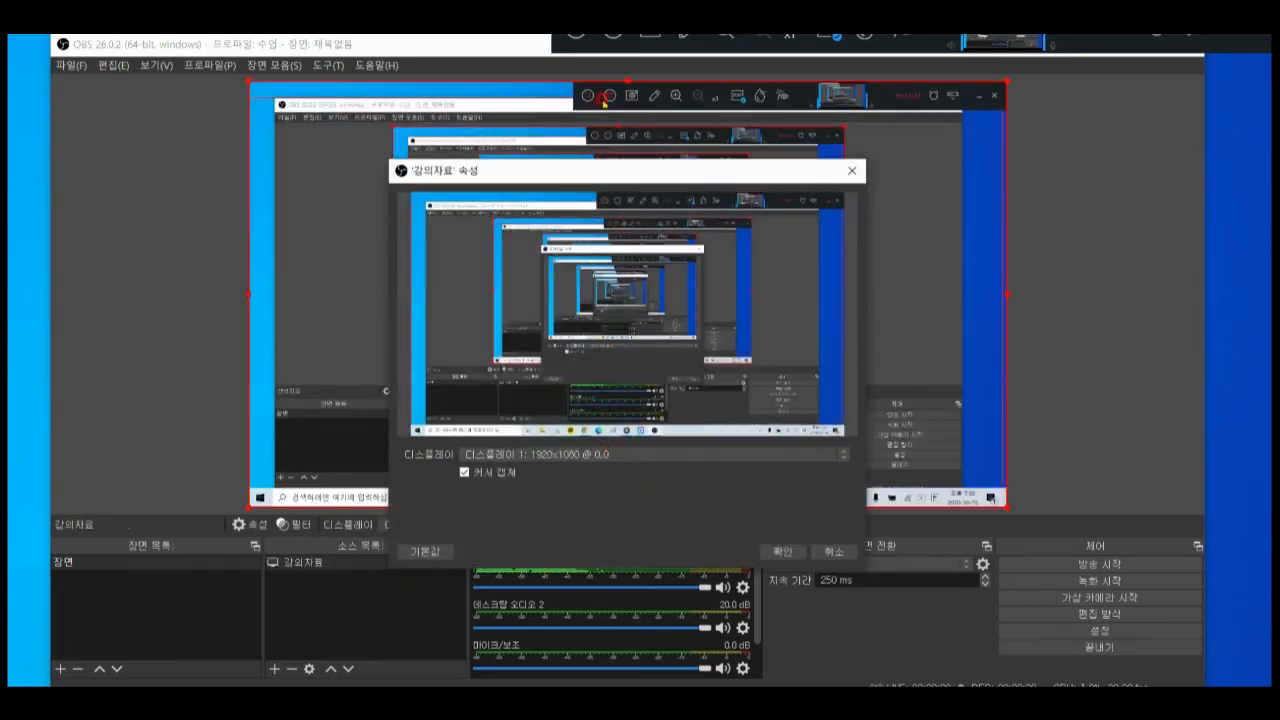
pyautogui.moveTo(600, 172); pyautogui.dragTo(596, 152)
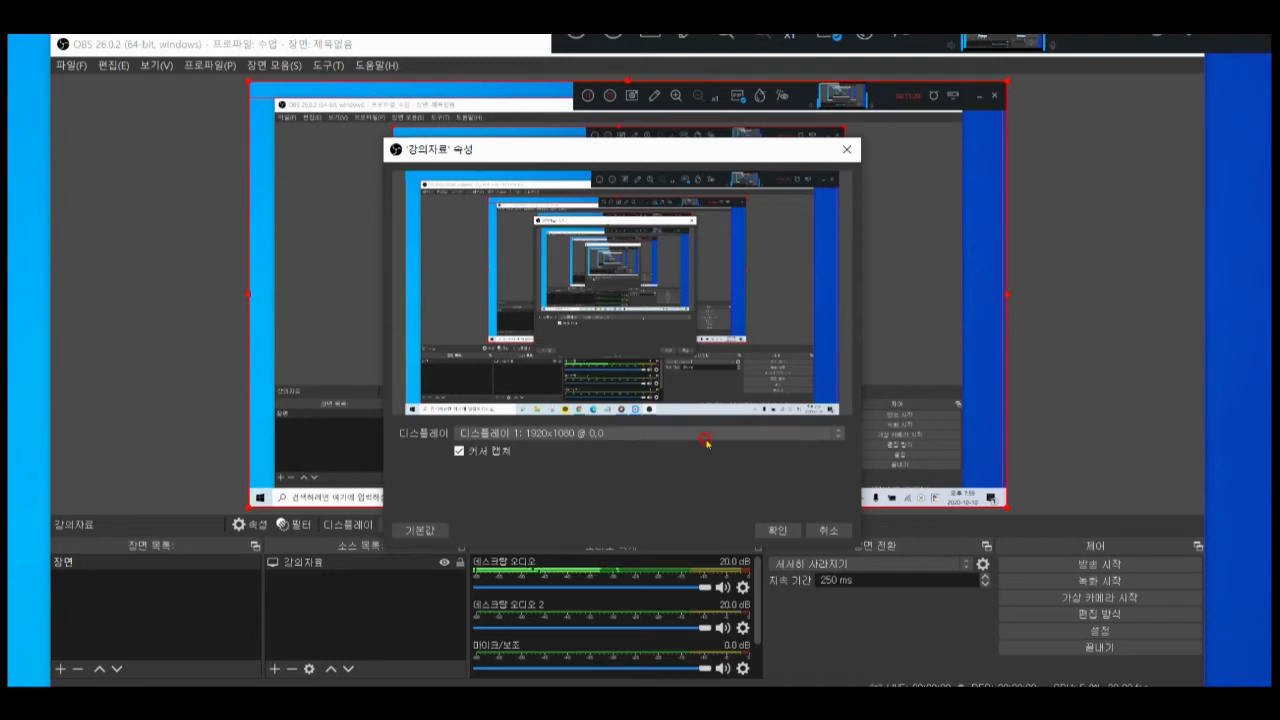
pyautogui.click(777, 530)
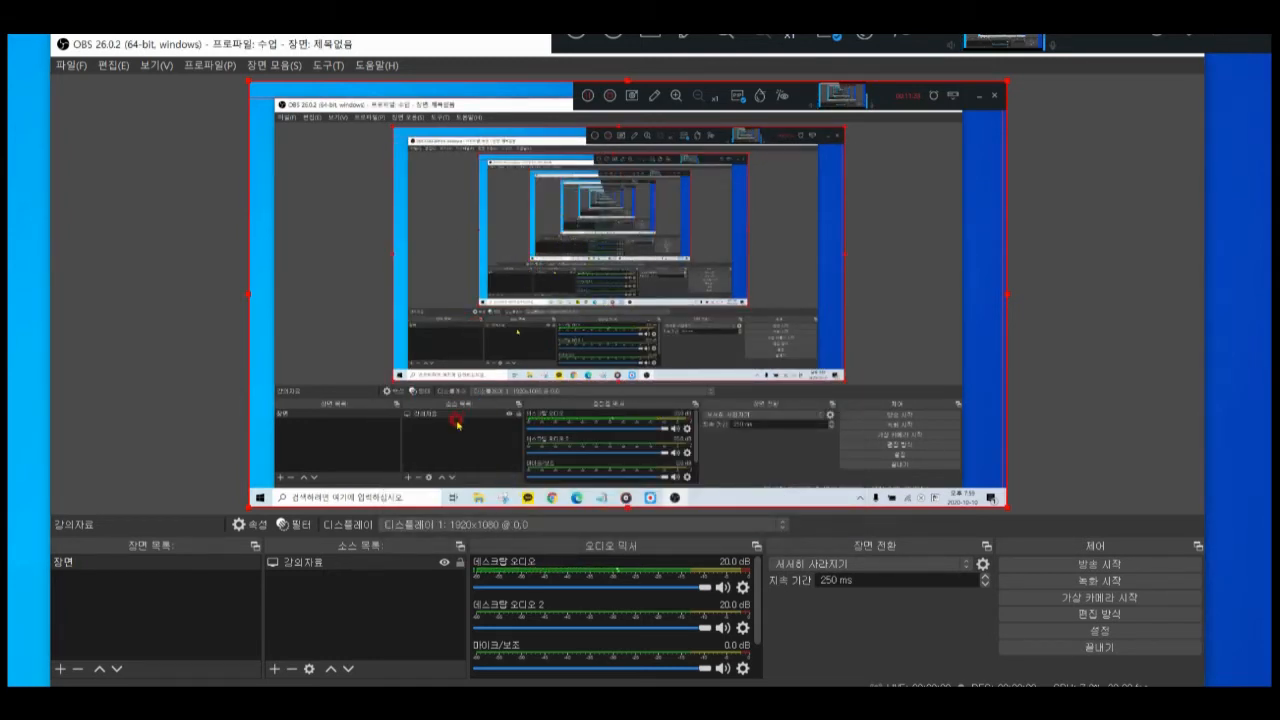
# Create a video capture device (비디오 캡쳐 장치) source named 얼굴
pyautogui.click(275, 671)
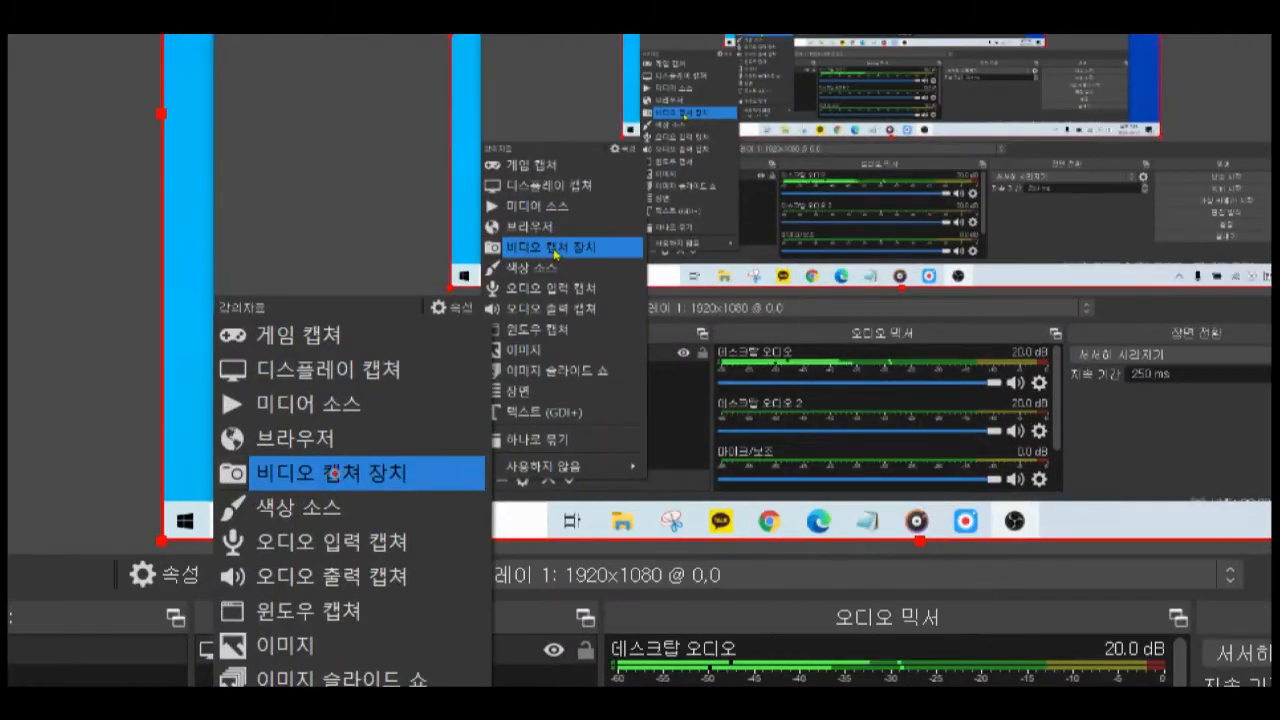
pyautogui.moveTo(348, 478)
pyautogui.mouseDown()
pyautogui.moveTo(328, 484)
pyautogui.moveTo(354, 489)
pyautogui.mouseUp()
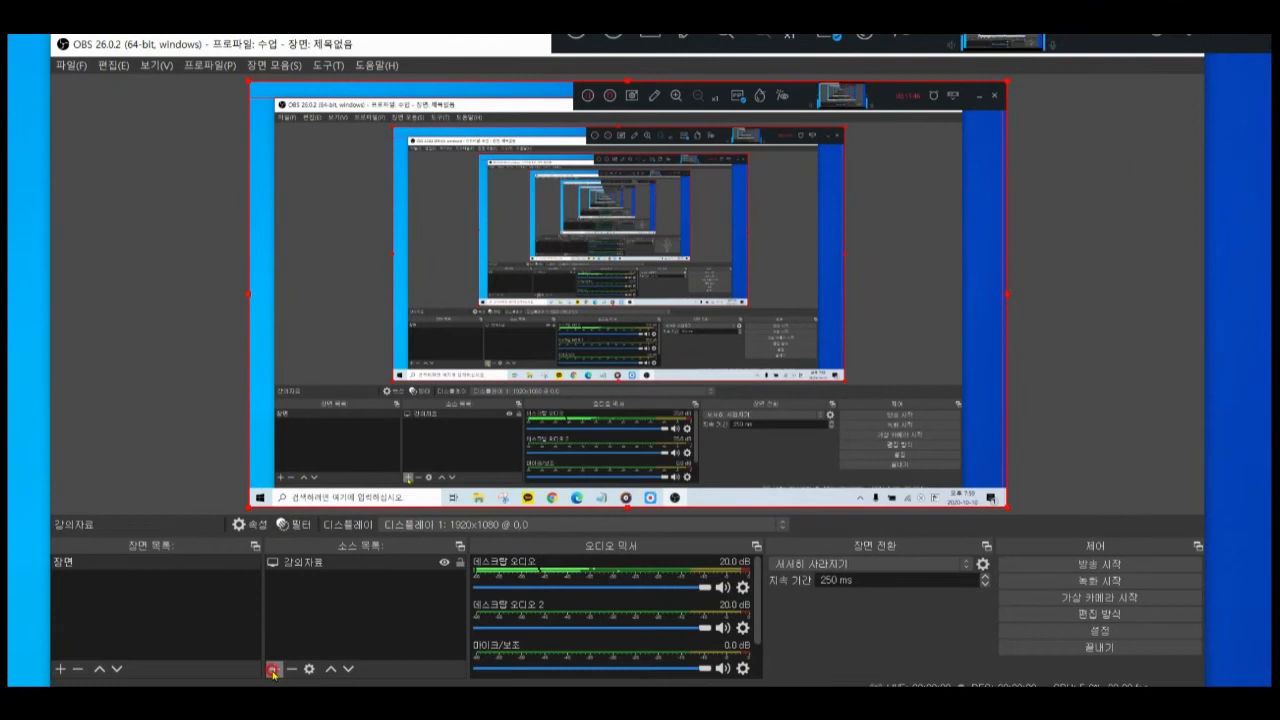
pyautogui.click(271, 671)
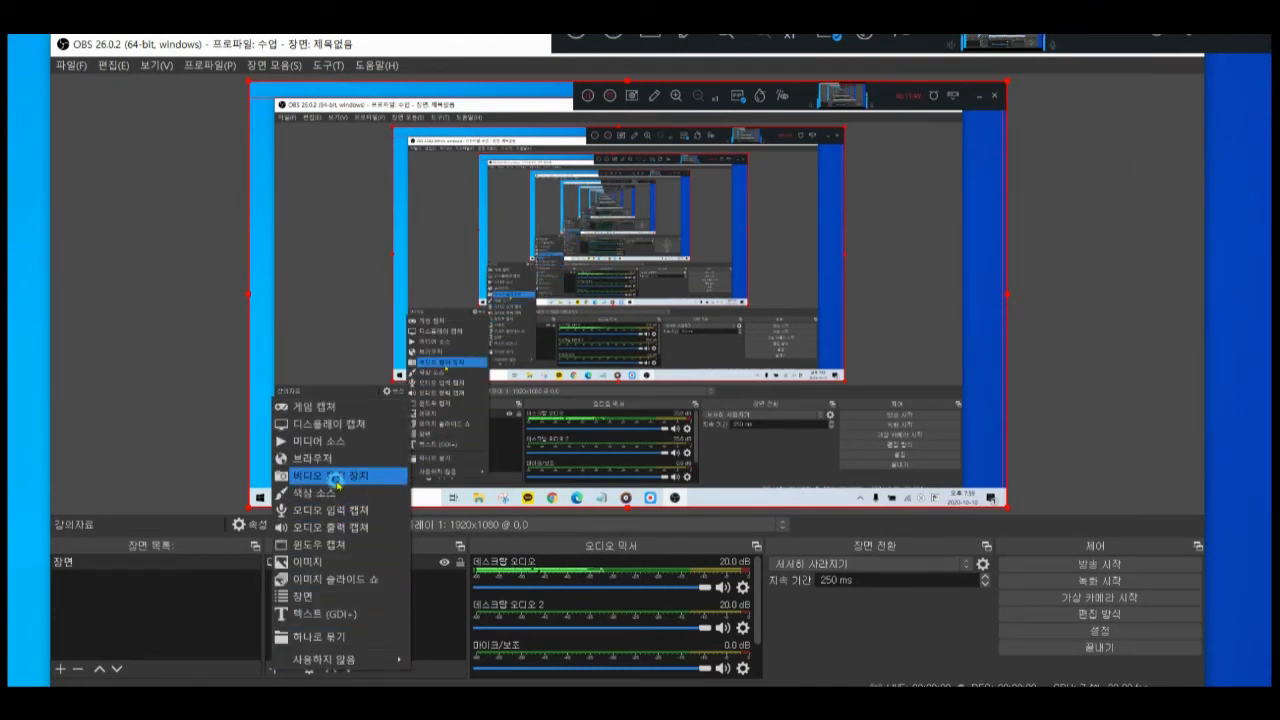
pyautogui.click(335, 478)
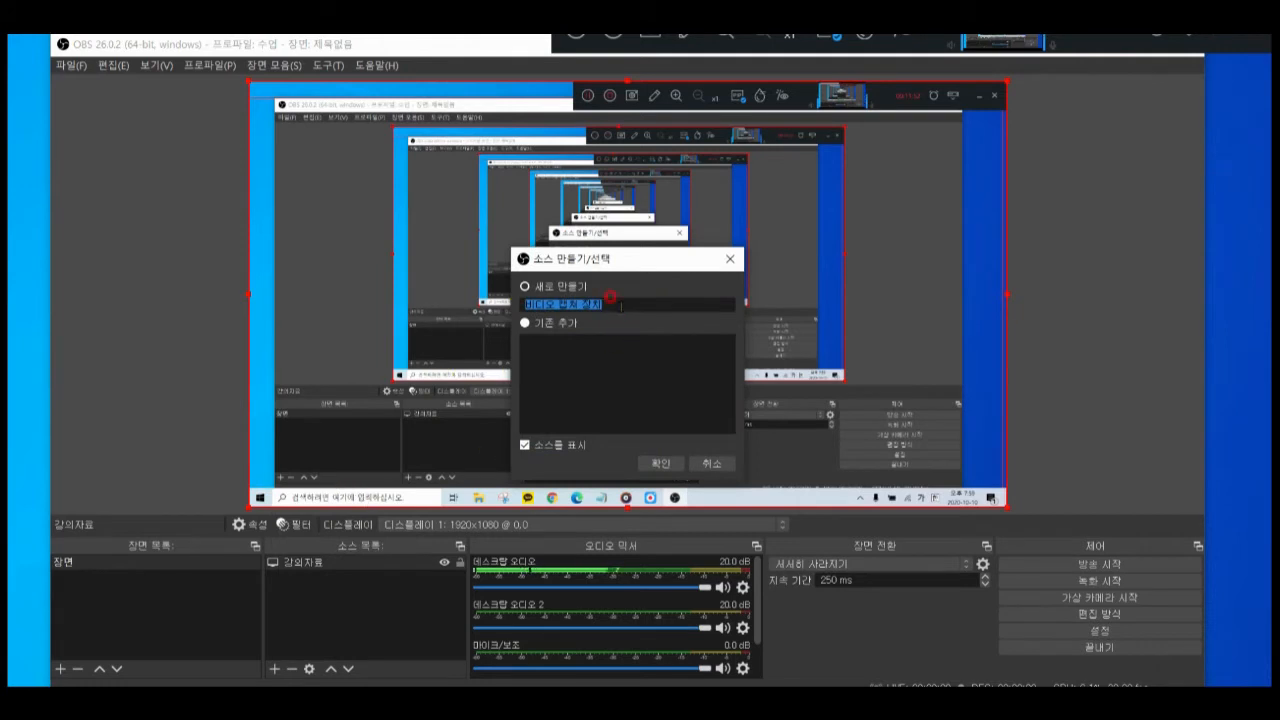
pyautogui.write('ㄷ')
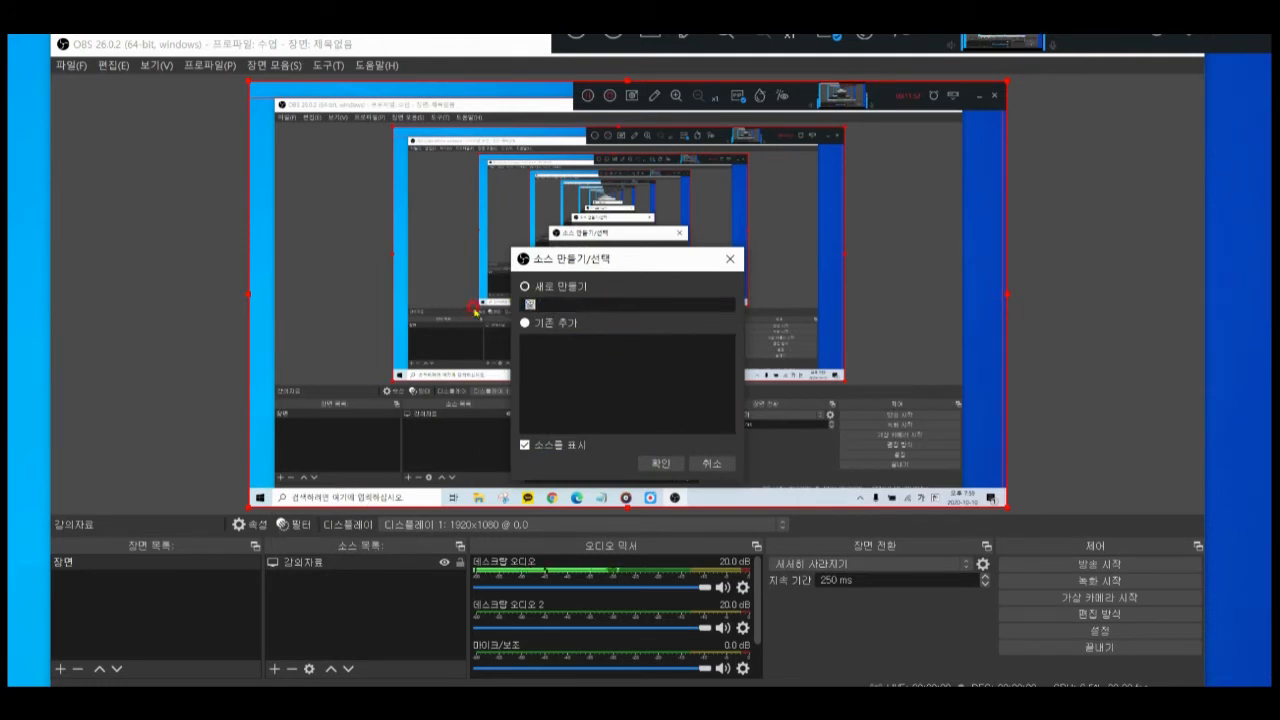
pyautogui.write('구')
pyautogui.click(651, 463)
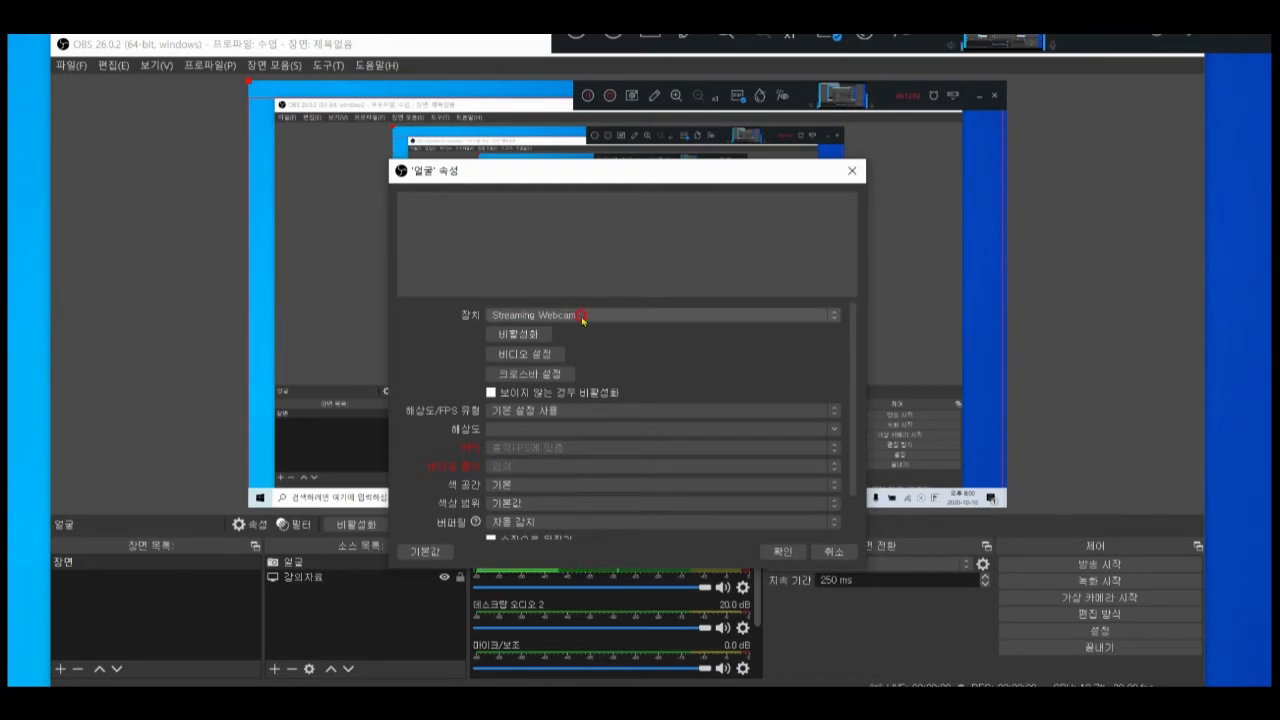
# Choose Streaming Webcam as the device of the 얼굴 source and accept its properties
pyautogui.click(592, 315)
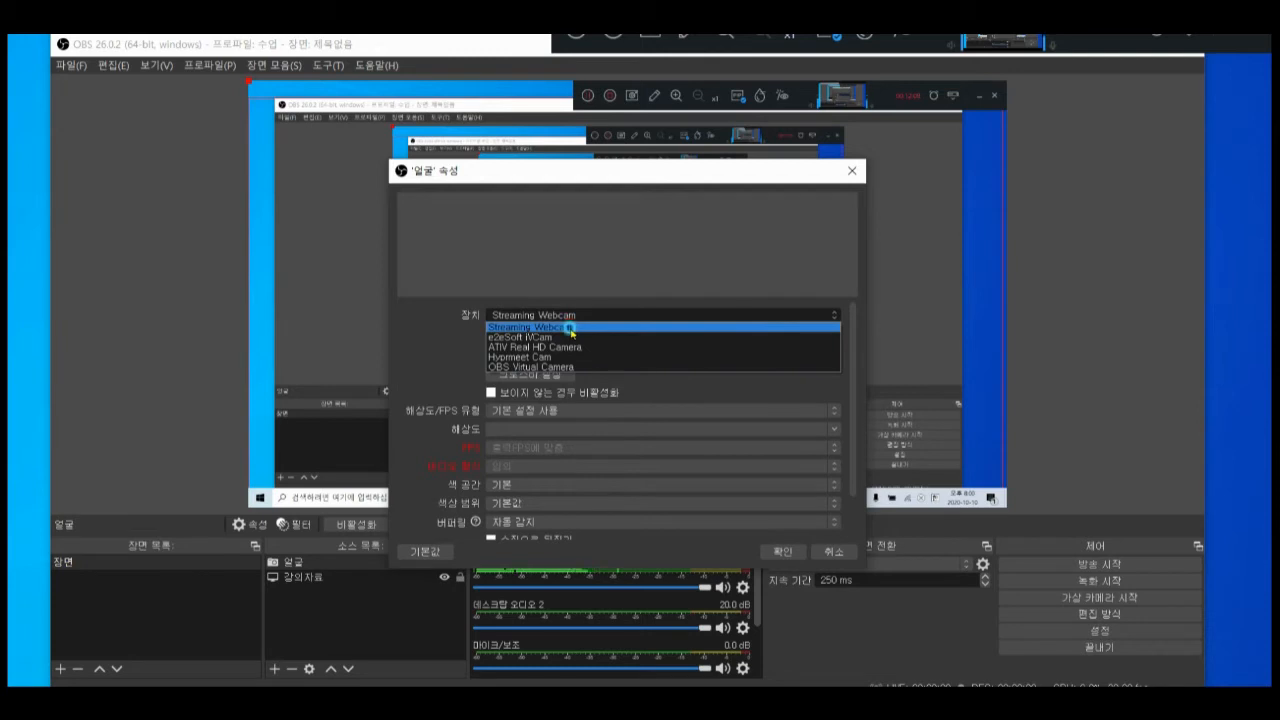
pyautogui.click(571, 329)
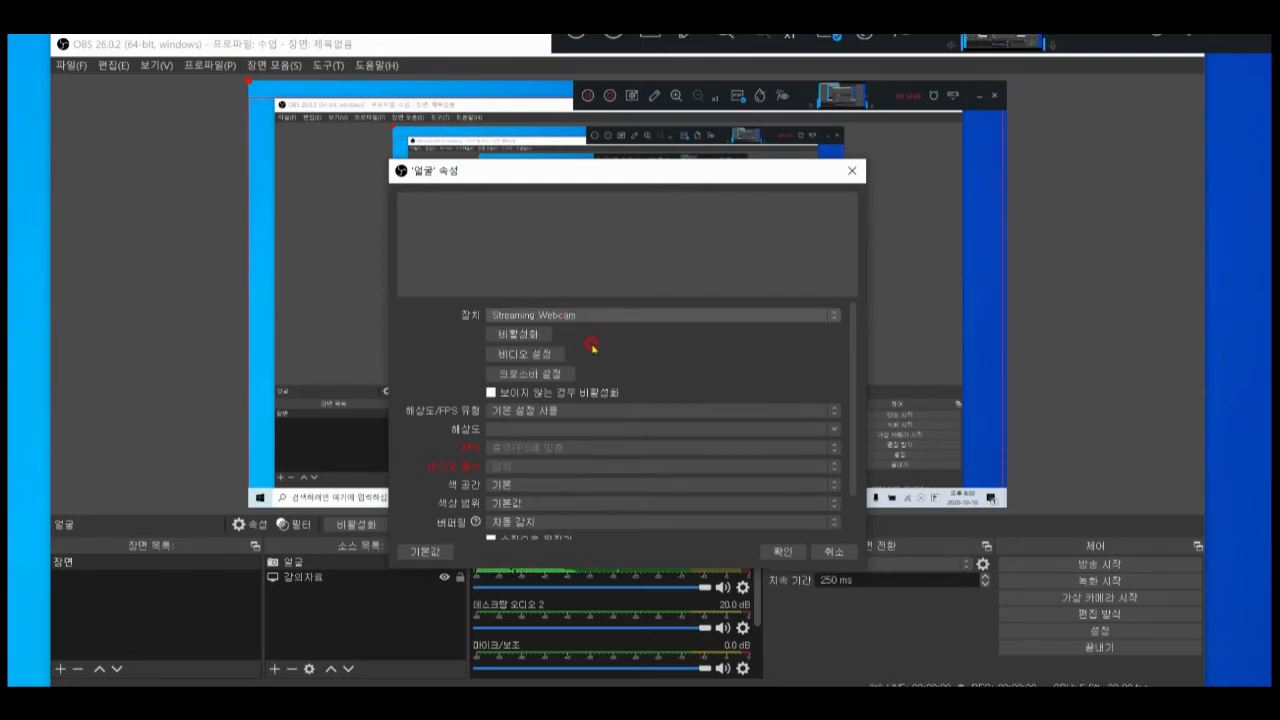
pyautogui.click(783, 552)
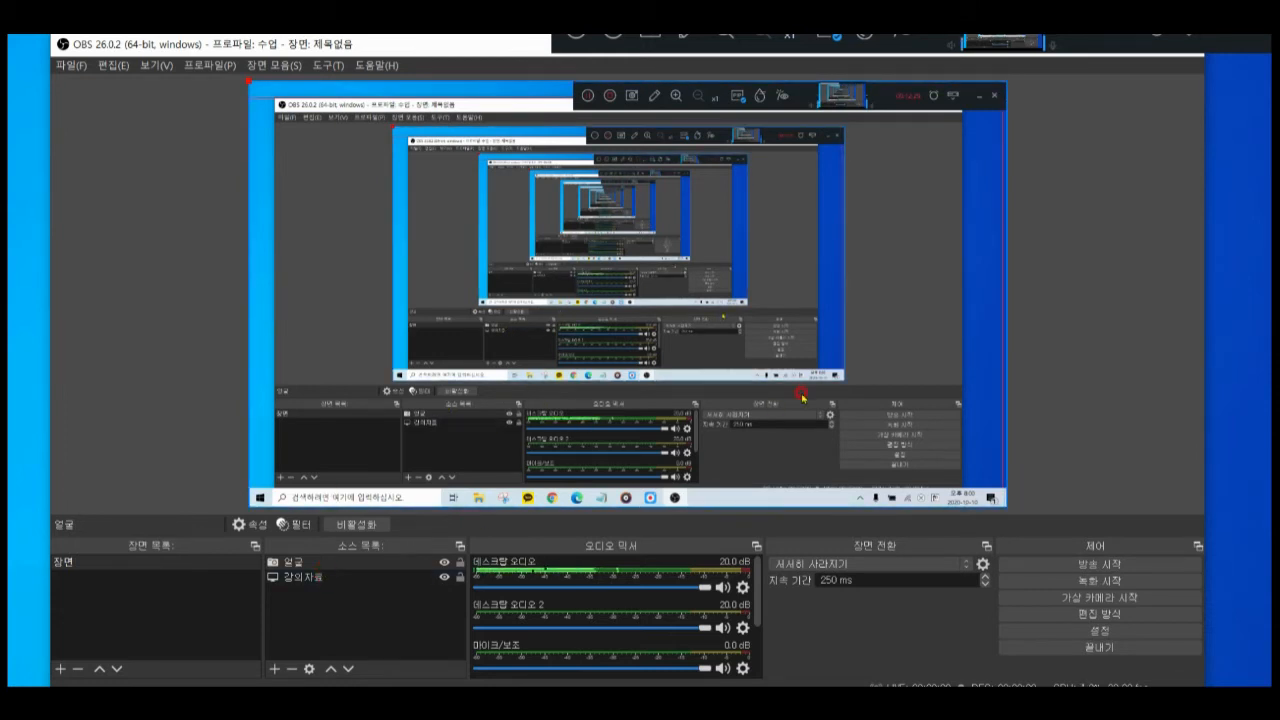
pyautogui.moveTo(794, 313)
pyautogui.mouseDown()
pyautogui.moveTo(804, 475)
pyautogui.moveTo(806, 427)
pyautogui.moveTo(917, 281)
pyautogui.moveTo(961, 468)
pyautogui.moveTo(827, 476)
pyautogui.mouseUp()
pyautogui.press('Escape')
pyautogui.click(318, 577)
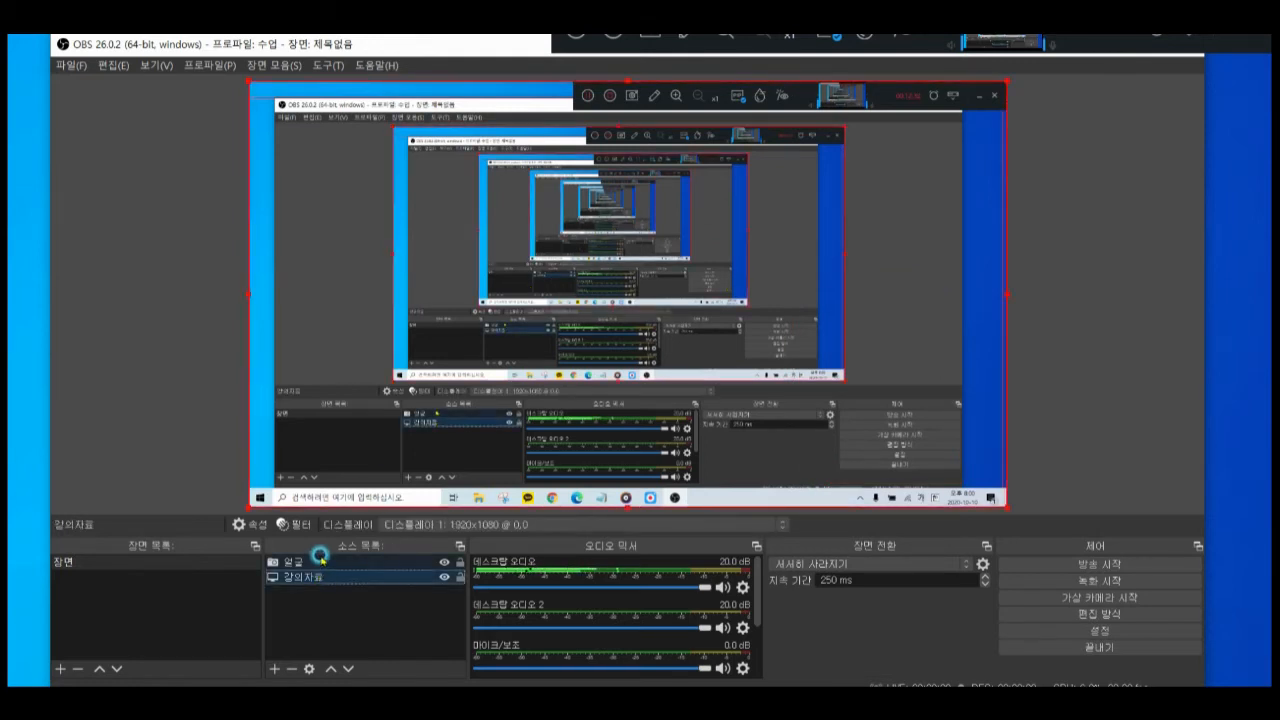
pyautogui.click(318, 562)
pyautogui.click(308, 577)
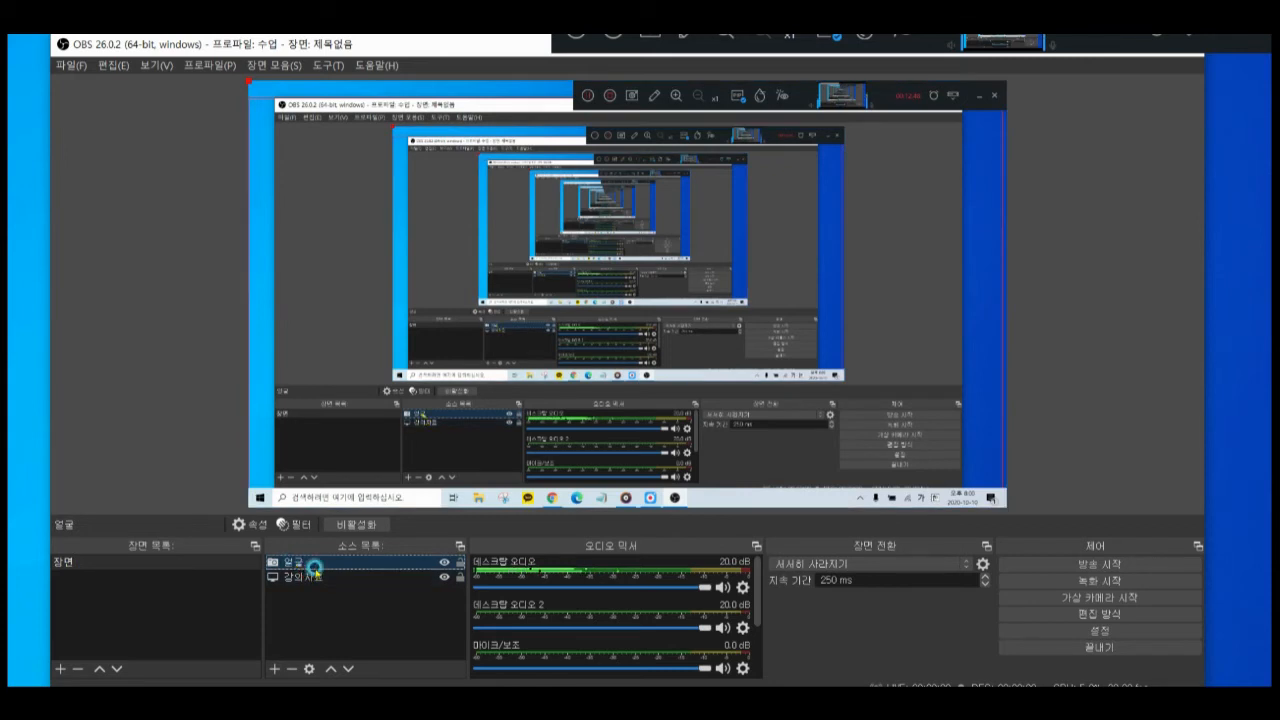
# Change the capture device of the 얼굴 source to ATIV Real HD Camera and accept its properties
pyautogui.doubleClick(291, 562)
pyautogui.click(608, 401)
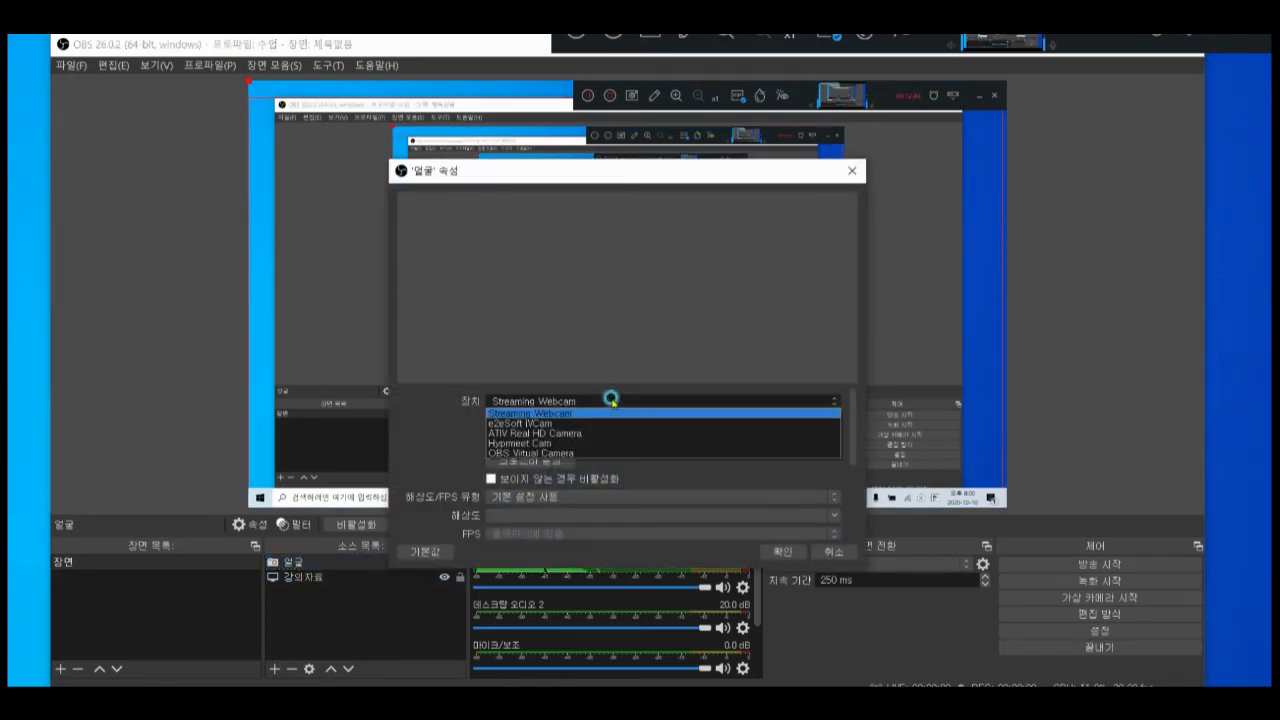
pyautogui.click(598, 435)
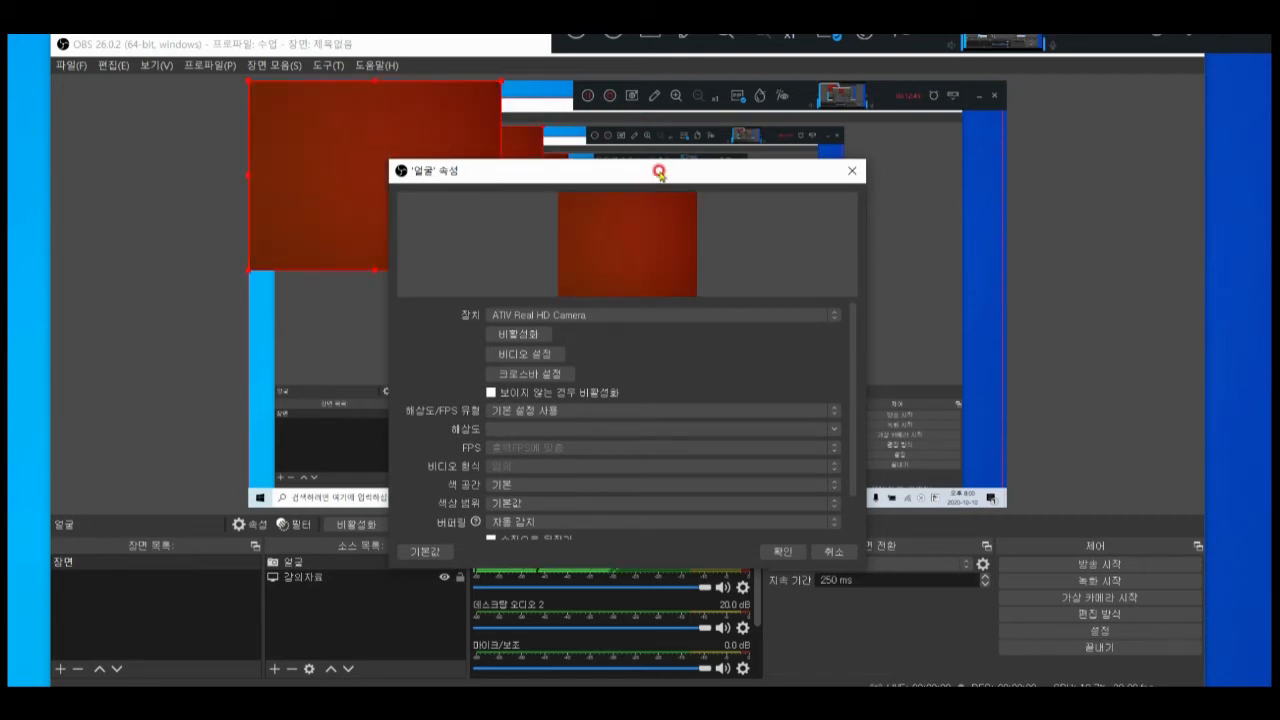
pyautogui.moveTo(677, 175); pyautogui.dragTo(825, 160)
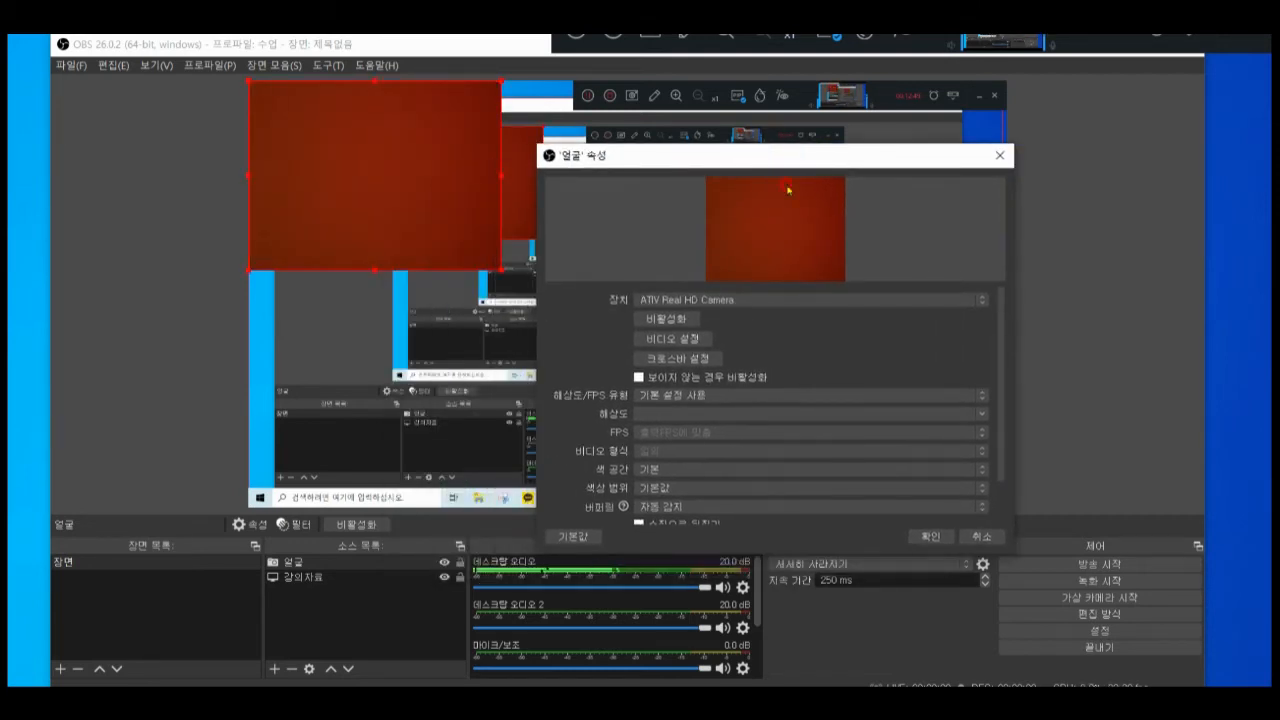
pyautogui.click(924, 536)
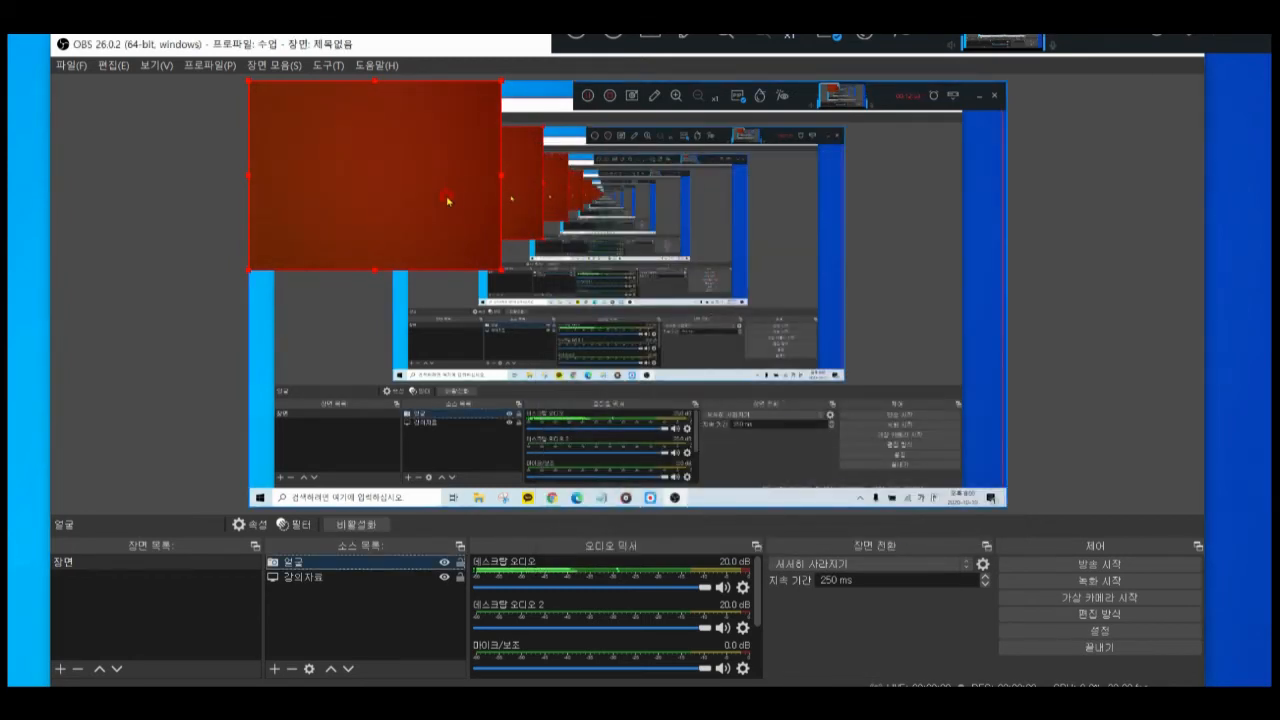
# Shrink the 얼굴 camera image to about half its size and place it in the lower-right corner of the canvas
pyautogui.moveTo(447, 201); pyautogui.dragTo(845, 373)
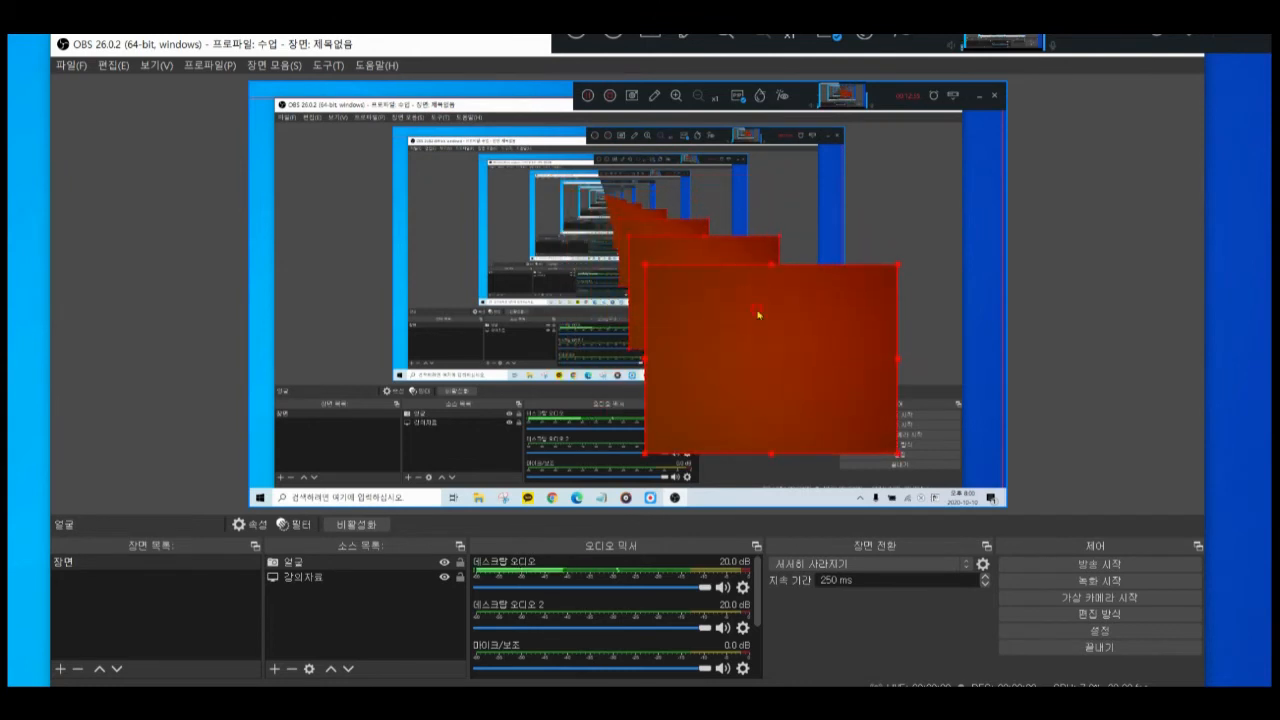
pyautogui.moveTo(645, 265); pyautogui.dragTo(766, 363)
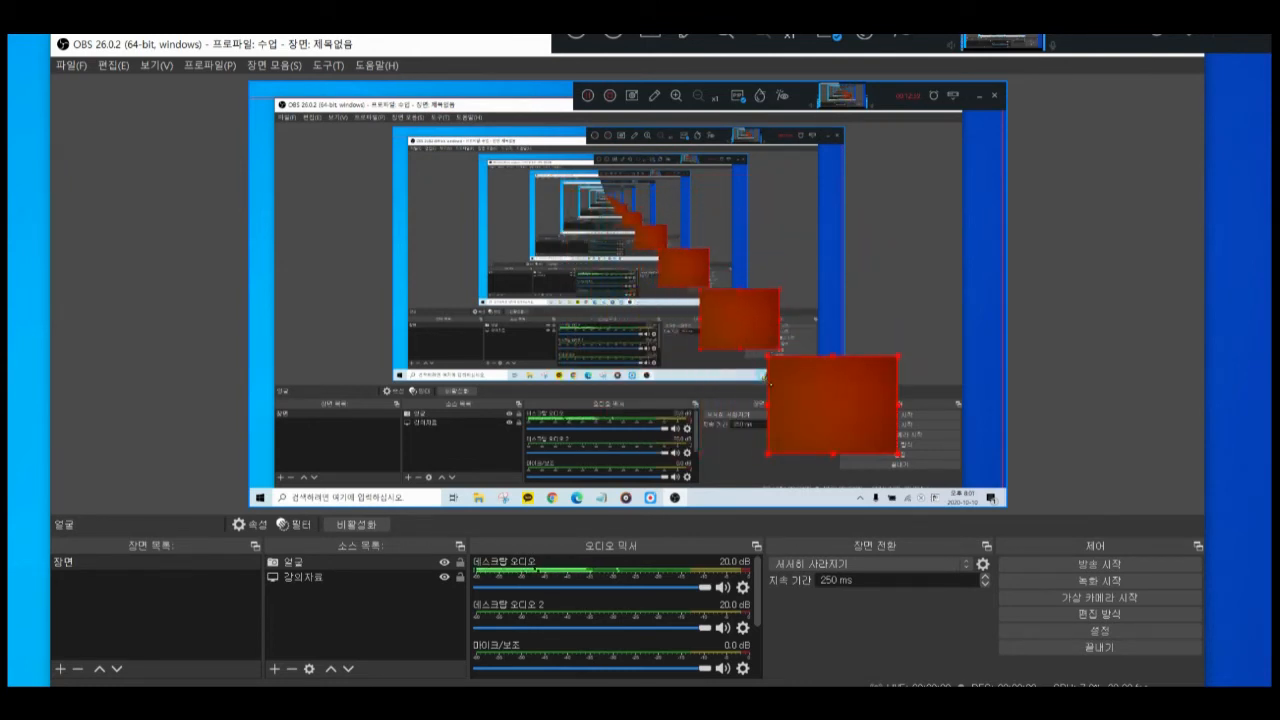
pyautogui.moveTo(820, 397); pyautogui.dragTo(921, 451)
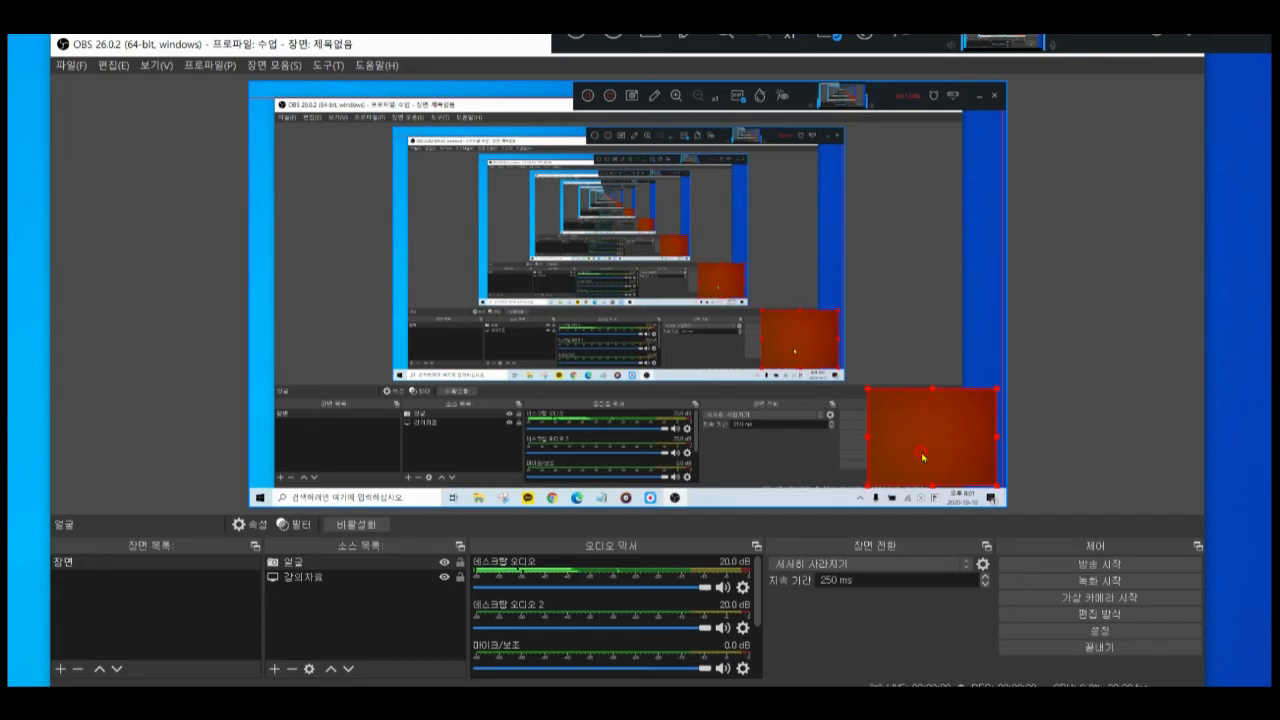
# Hide the 얼굴 source in the scene, and turn on the webcam overlay of the screen recorder
pyautogui.click(444, 563)
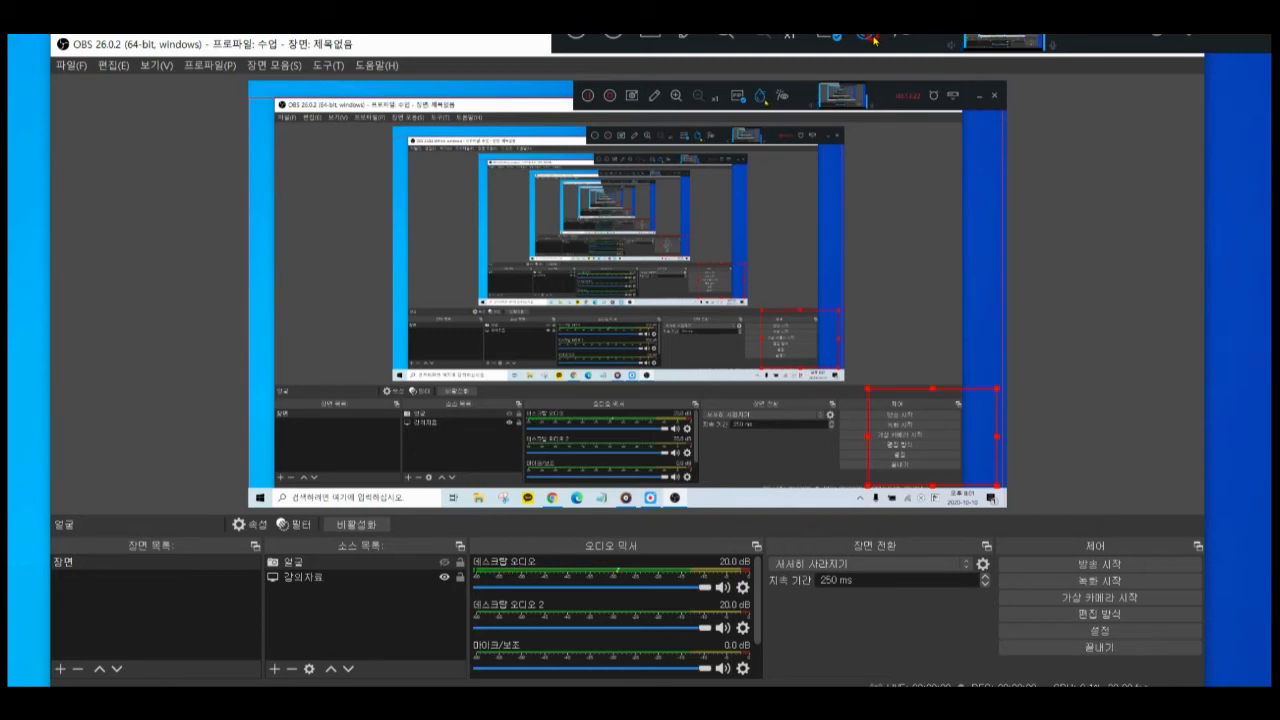
pyautogui.click(832, 38)
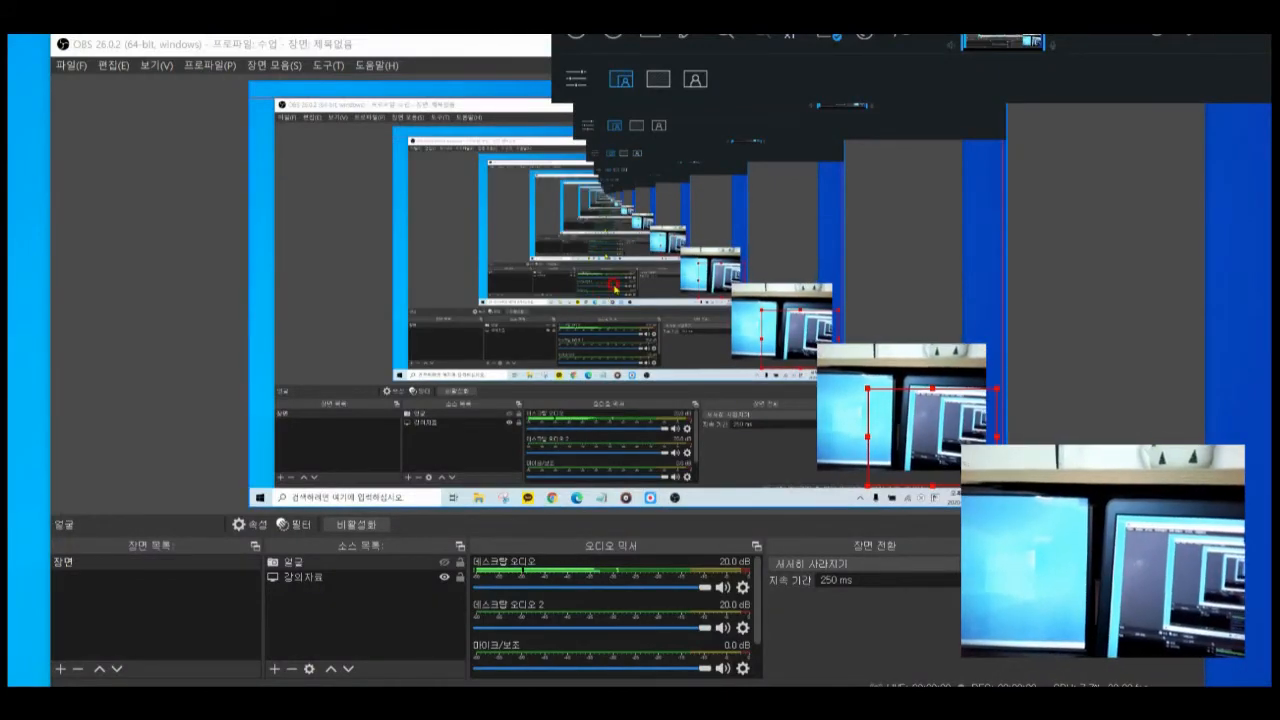
# Switch the screen recorder to screen-only capture, mark the 강의자료 source, and move the empty Notepad window lower over the OBS preview
pyautogui.click(832, 36)
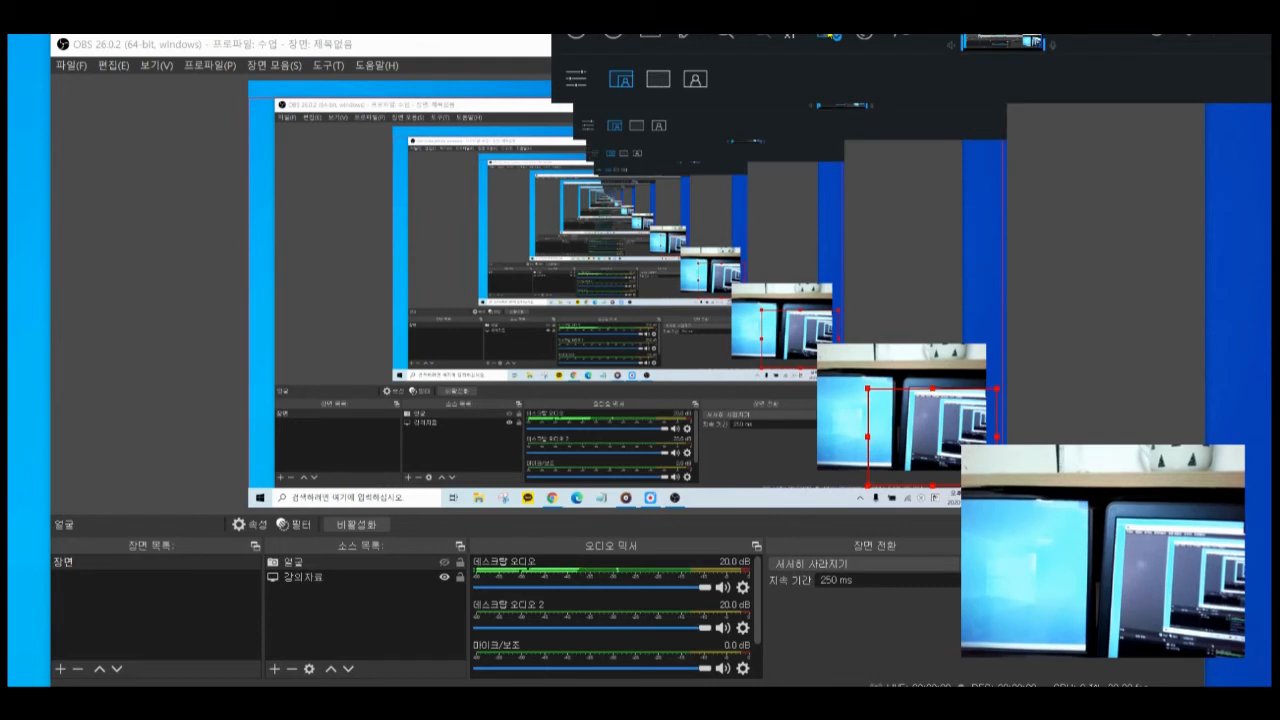
pyautogui.click(658, 79)
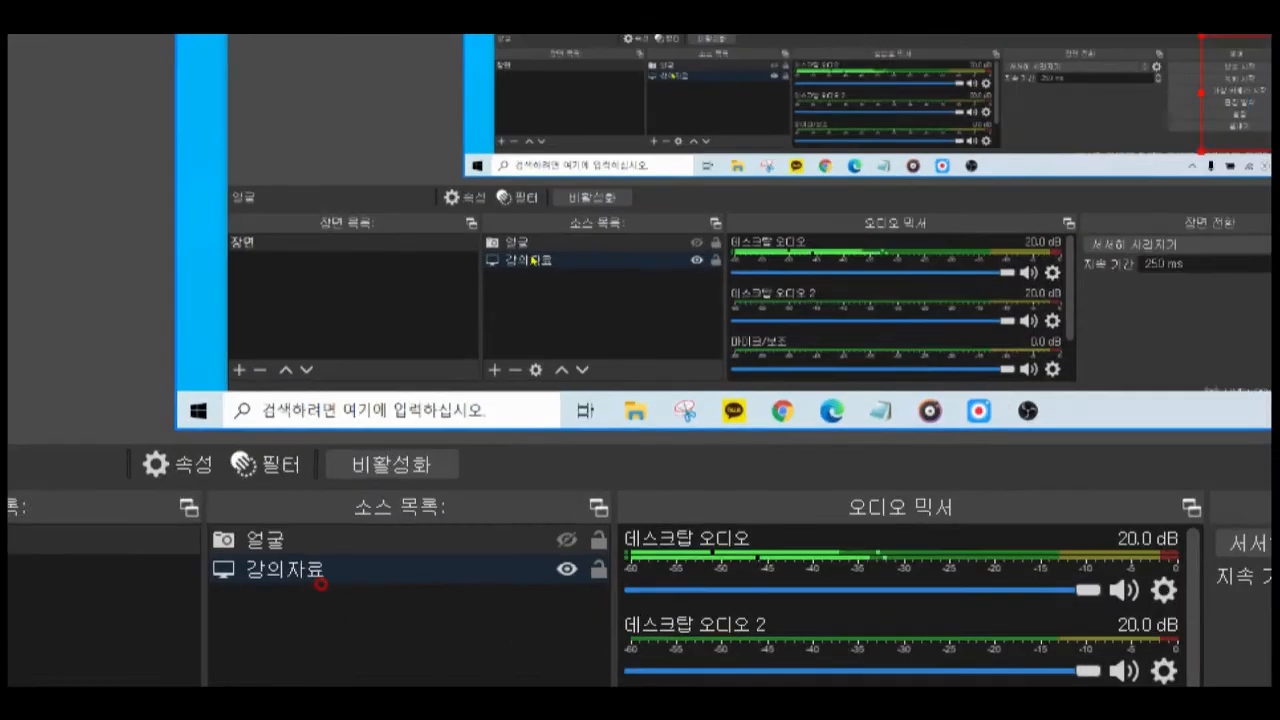
pyautogui.moveTo(331, 599)
pyautogui.mouseDown()
pyautogui.moveTo(265, 588)
pyautogui.moveTo(340, 597)
pyautogui.moveTo(398, 552)
pyautogui.mouseUp()
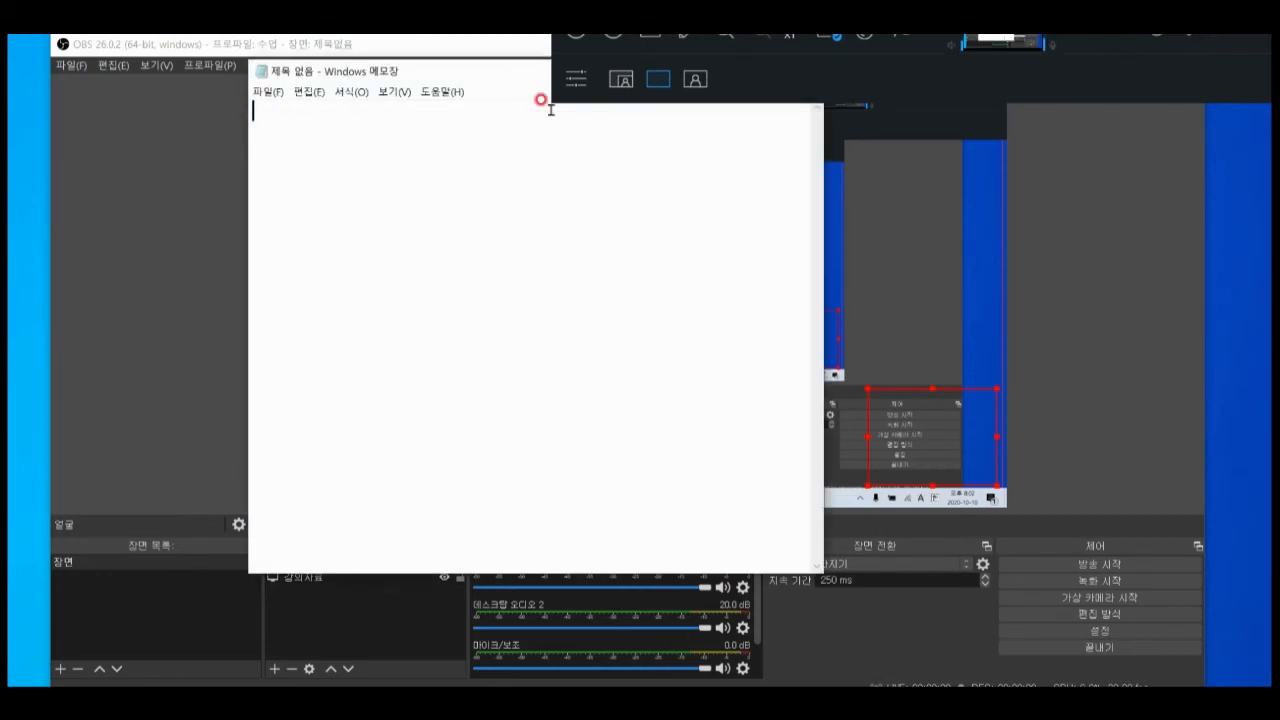
pyautogui.moveTo(485, 77); pyautogui.dragTo(448, 146)
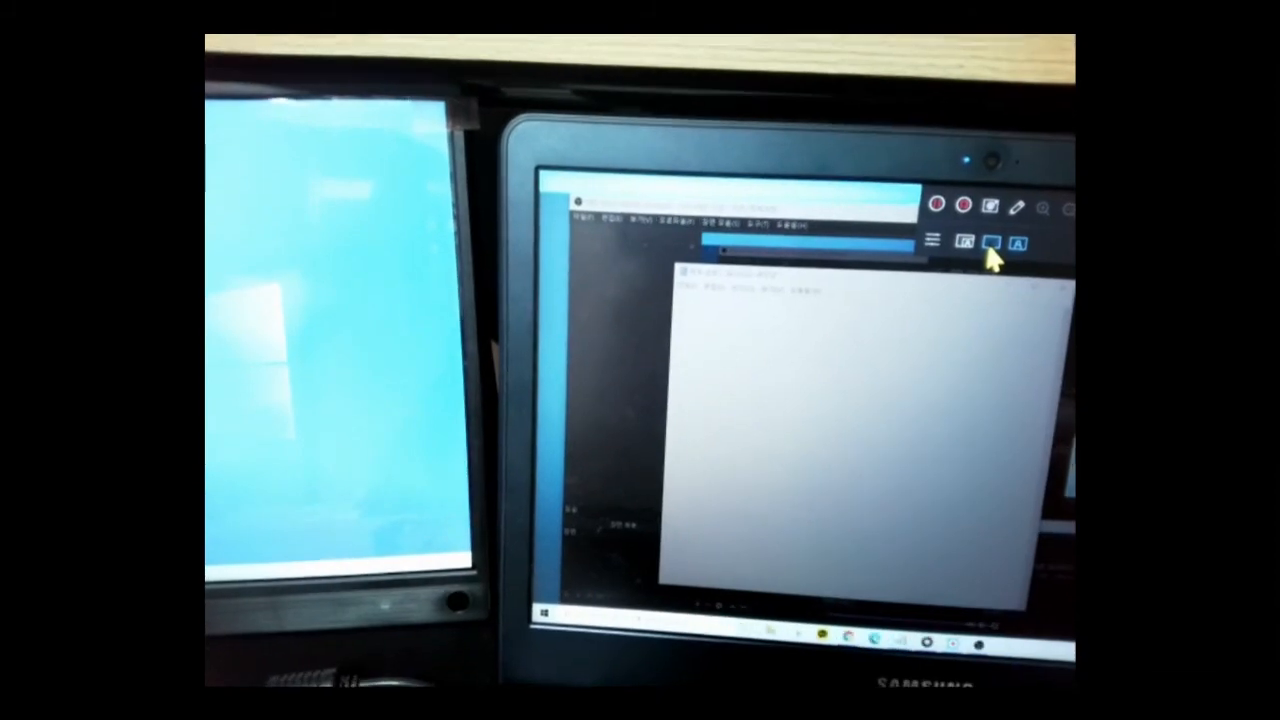
# Move the Notepad window onto the second monitor with the recorder's webcam overlay shown, and return the recorder to screen-only capture
pyautogui.click(968, 255)
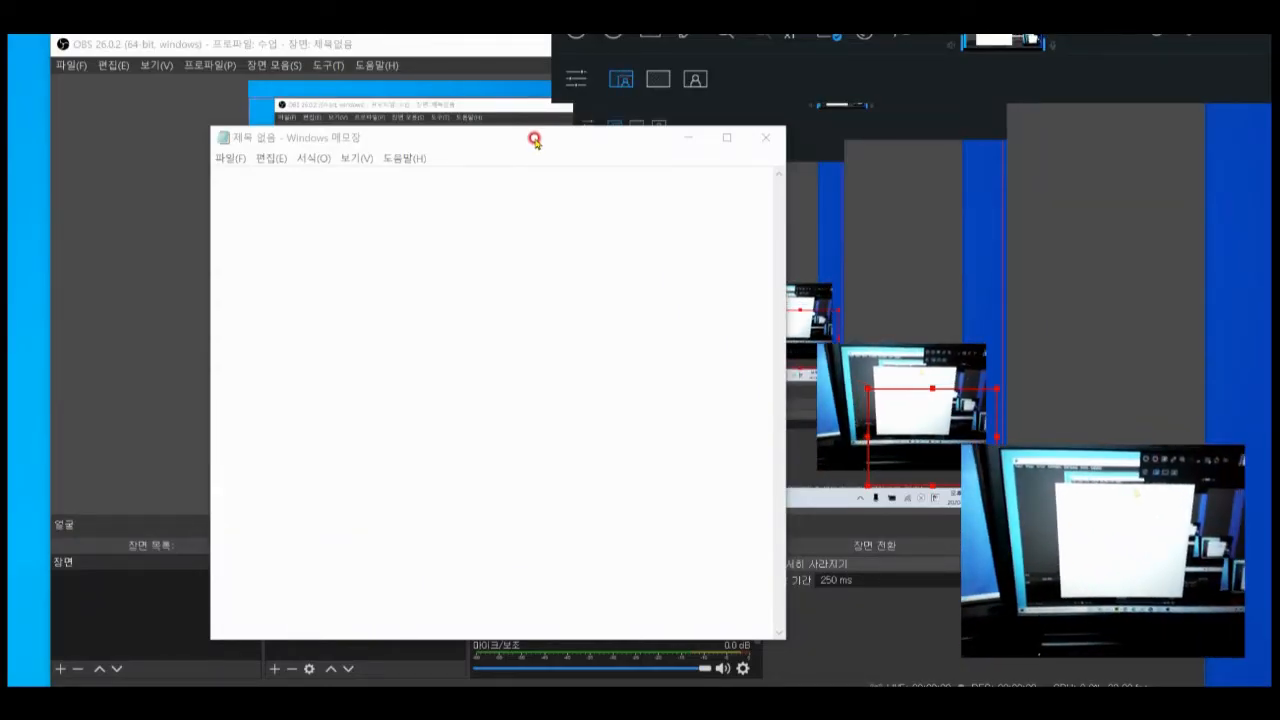
pyautogui.moveTo(543, 135); pyautogui.dragTo(8, 168)
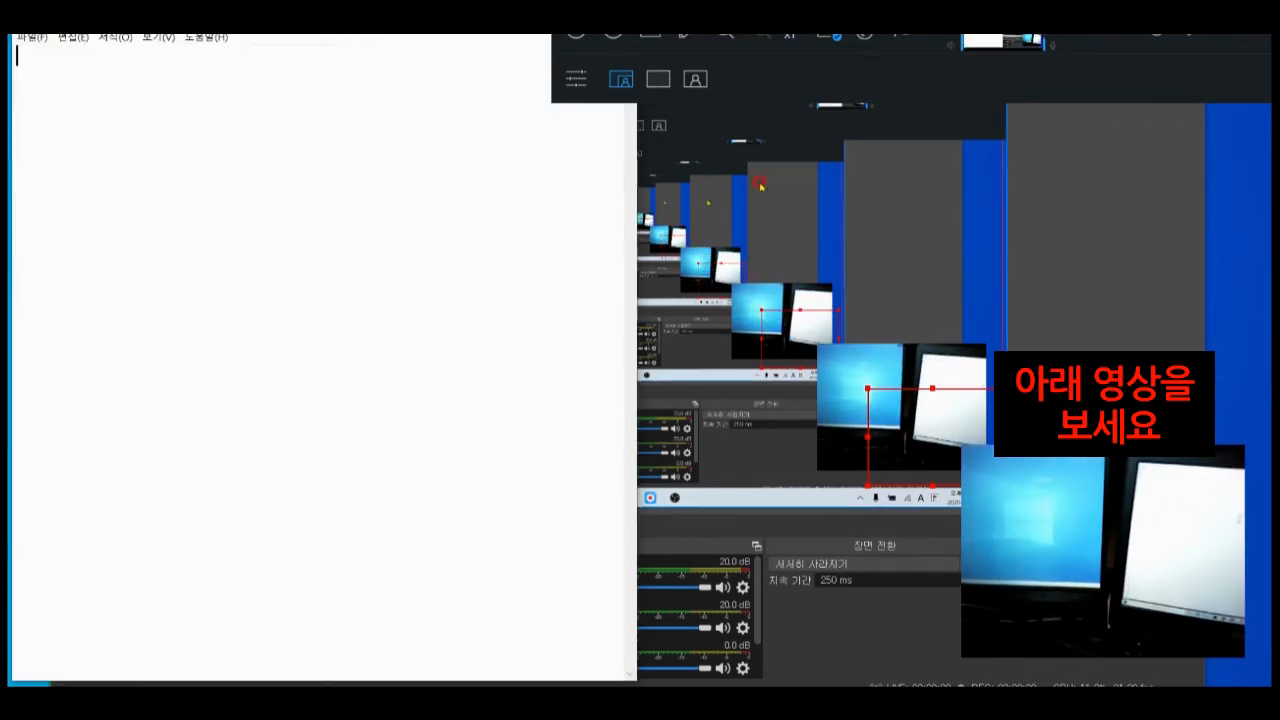
pyautogui.moveTo(380, 36); pyautogui.dragTo(6, 63)
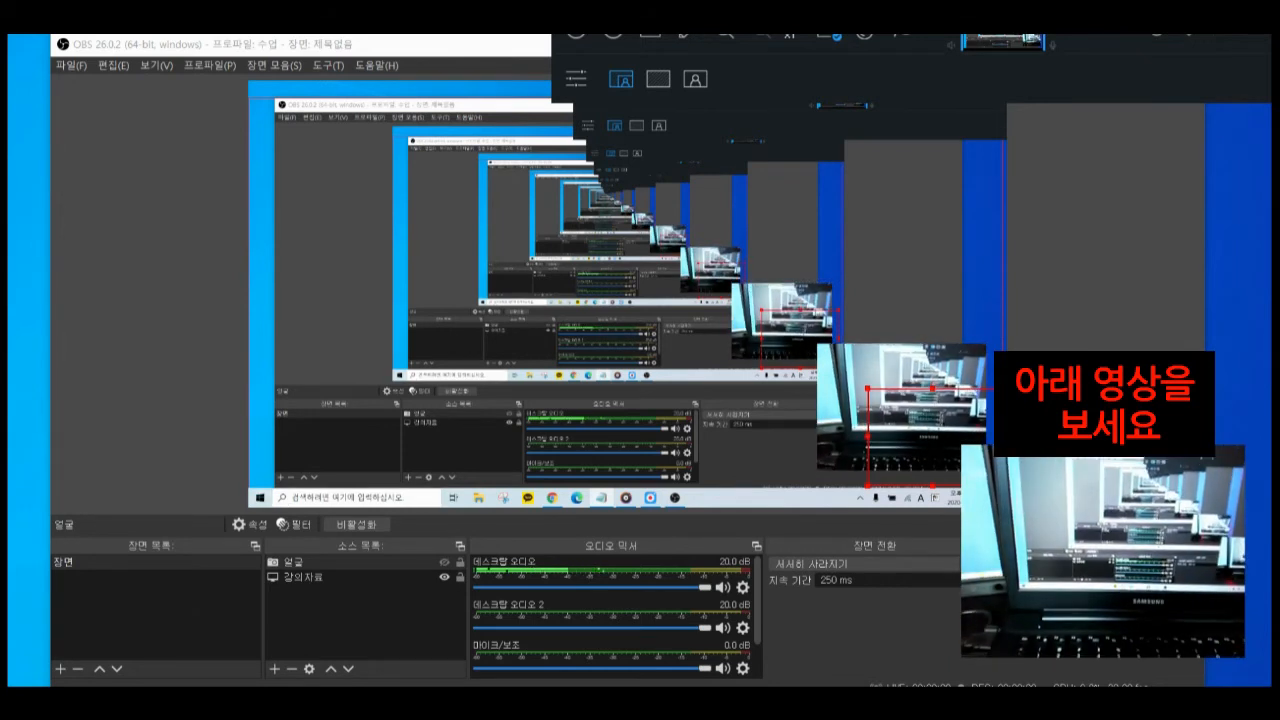
pyautogui.click(657, 78)
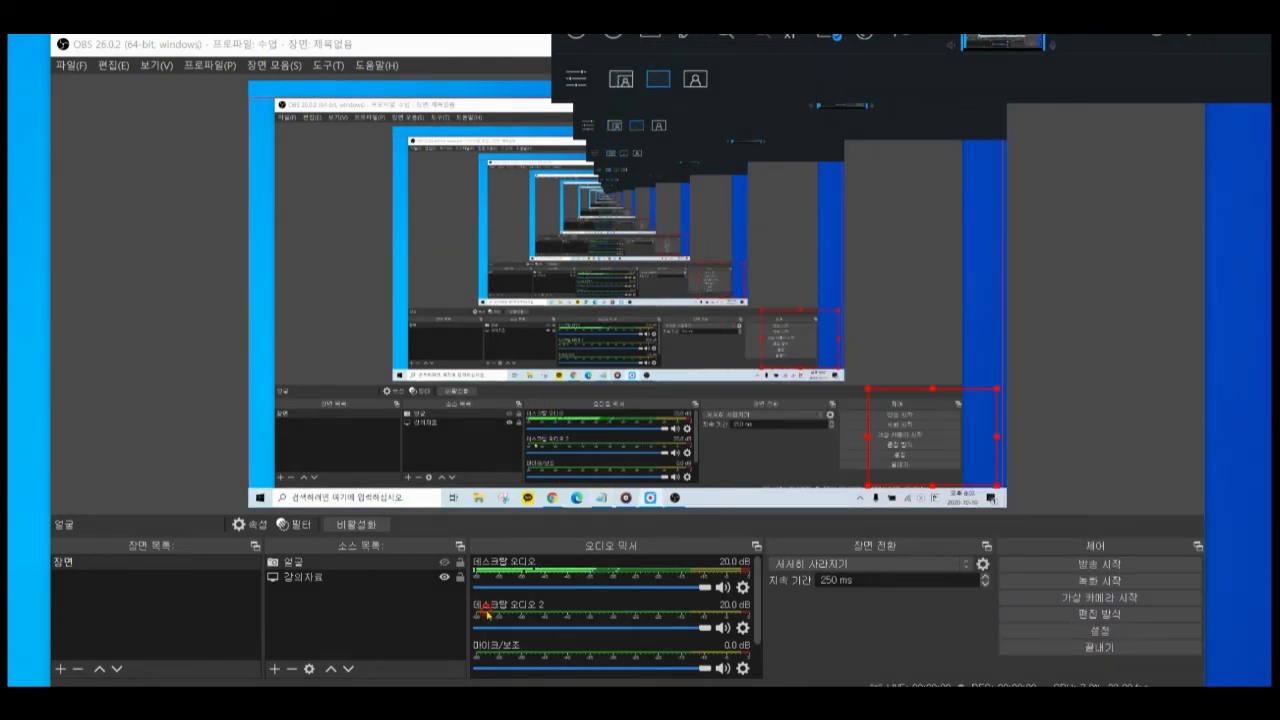
# Change the captured display of the 강의자료 source to 디스플레이 2: 1920x1080 @ -1920,0 and accept its properties
pyautogui.click(295, 578)
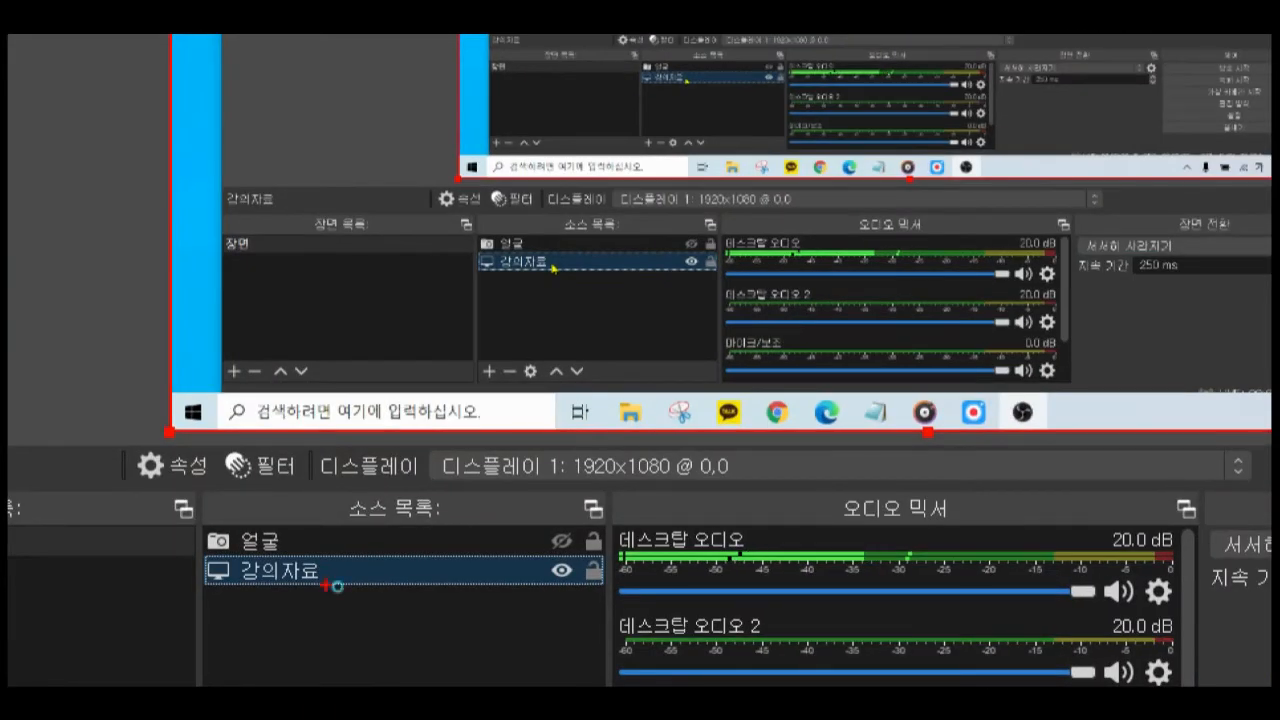
pyautogui.moveTo(350, 592)
pyautogui.mouseDown()
pyautogui.moveTo(262, 597)
pyautogui.moveTo(379, 551)
pyautogui.mouseUp()
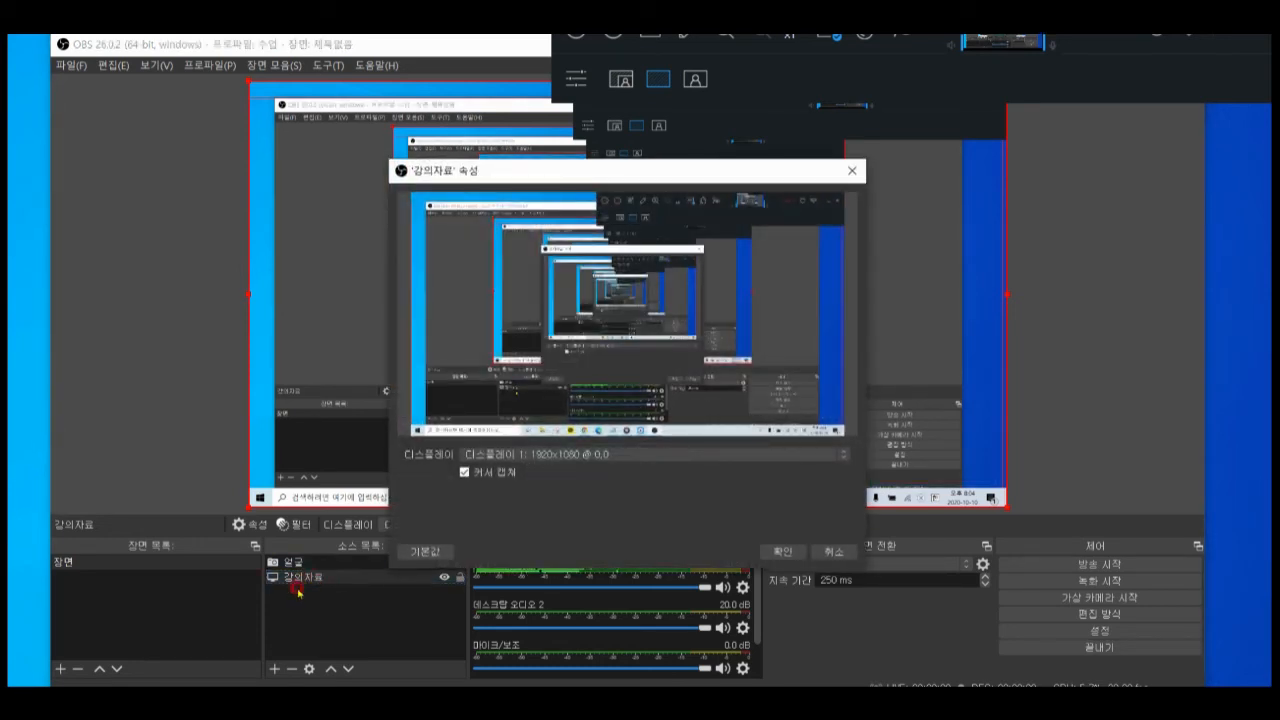
pyautogui.moveTo(358, 593)
pyautogui.mouseDown()
pyautogui.moveTo(283, 578)
pyautogui.moveTo(328, 595)
pyautogui.mouseUp()
pyautogui.moveTo(573, 471)
pyautogui.mouseDown()
pyautogui.moveTo(462, 454)
pyautogui.moveTo(563, 456)
pyautogui.mouseUp()
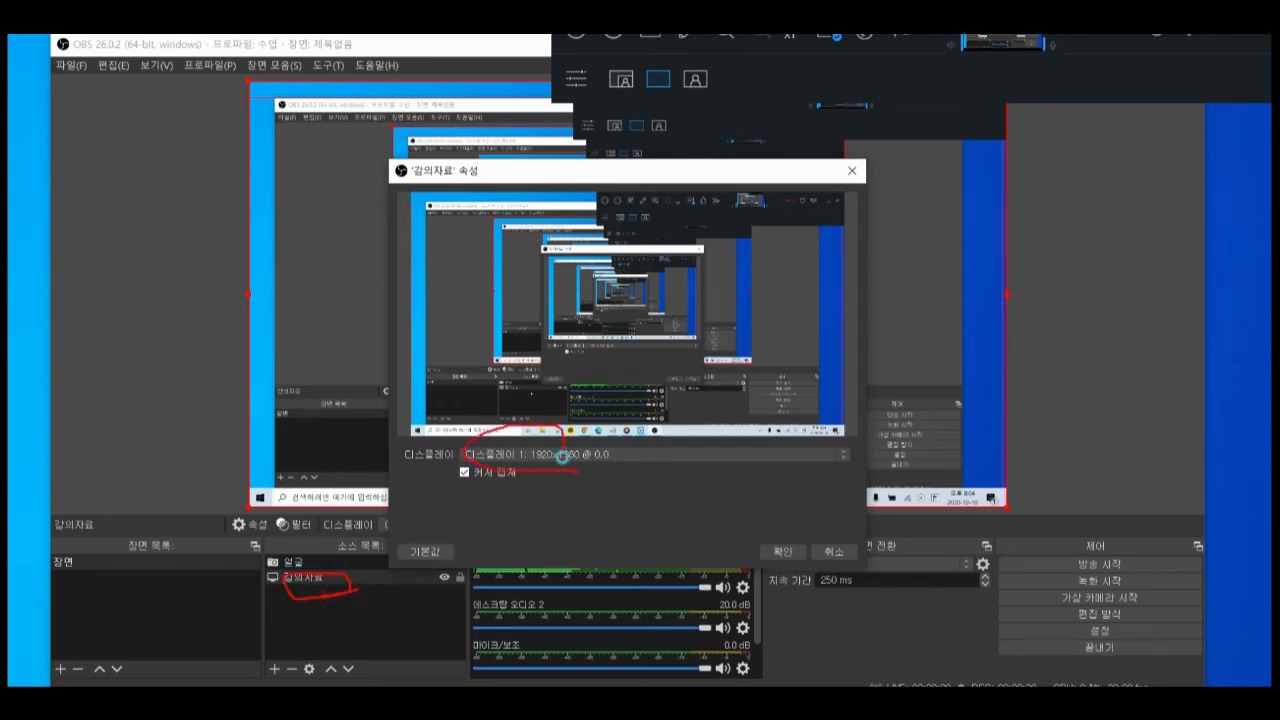
pyautogui.press('Escape')
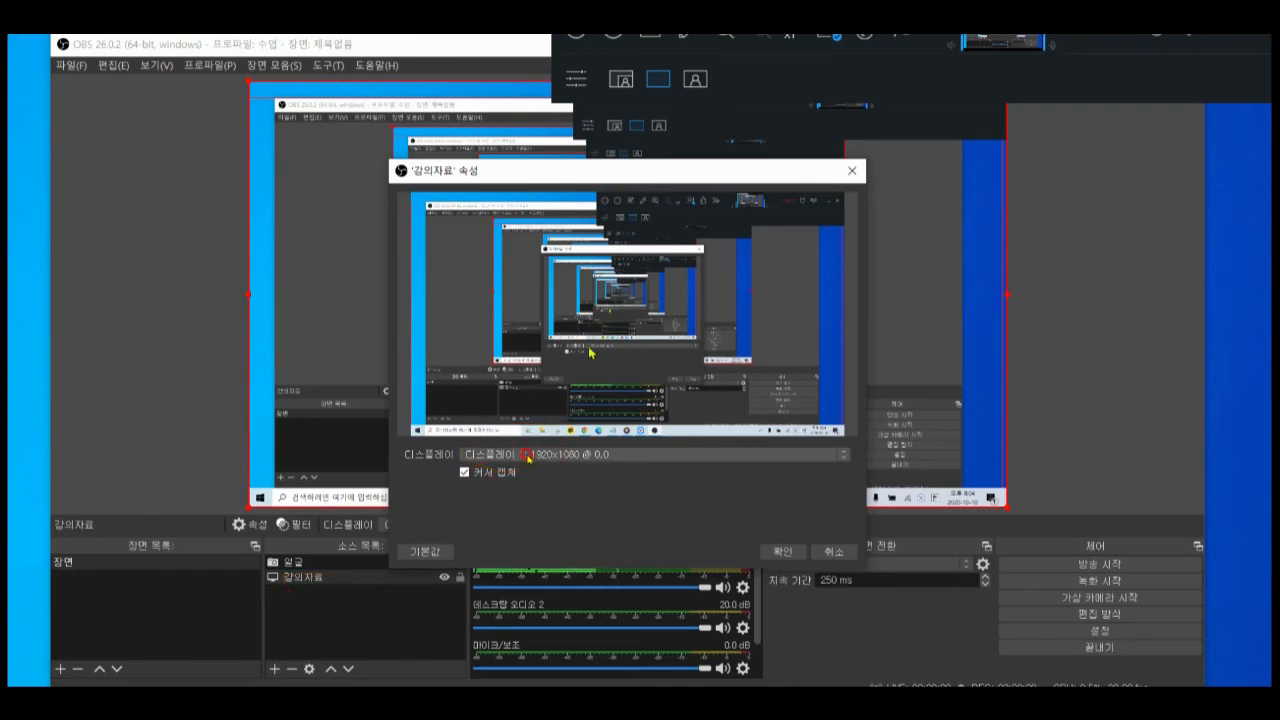
pyautogui.hotkey('ctrl', '4')
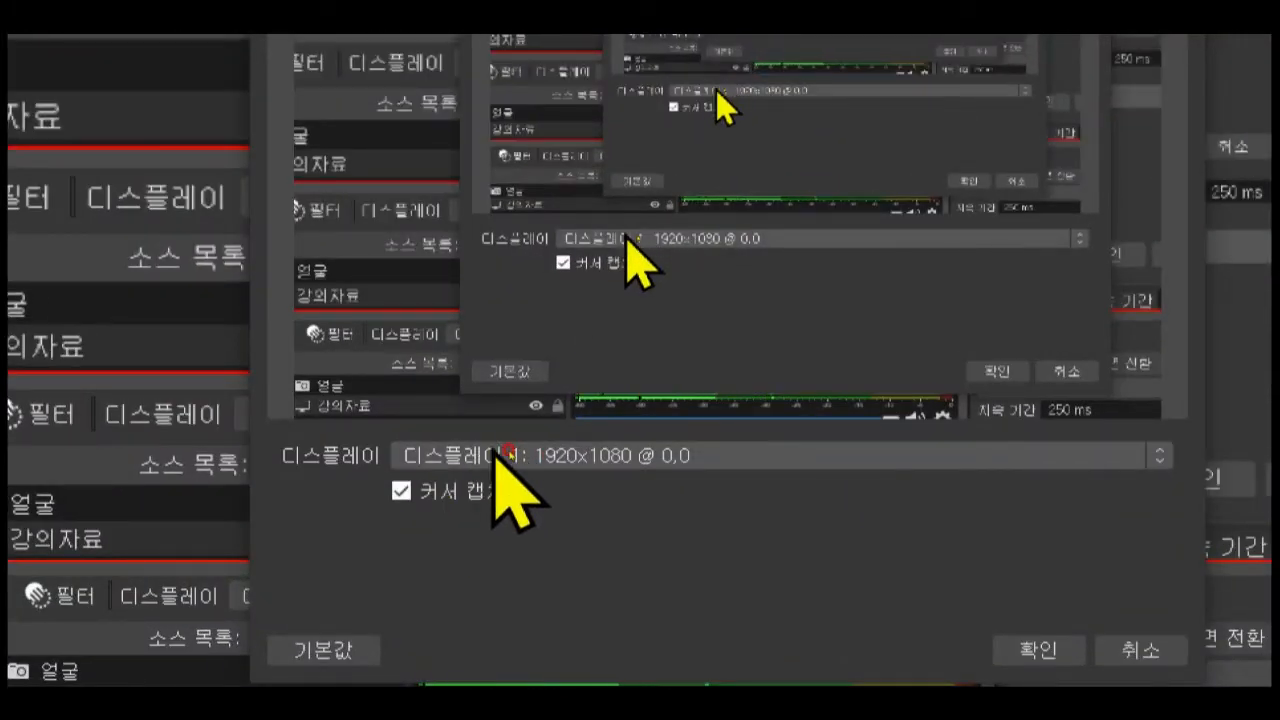
pyautogui.click(499, 456)
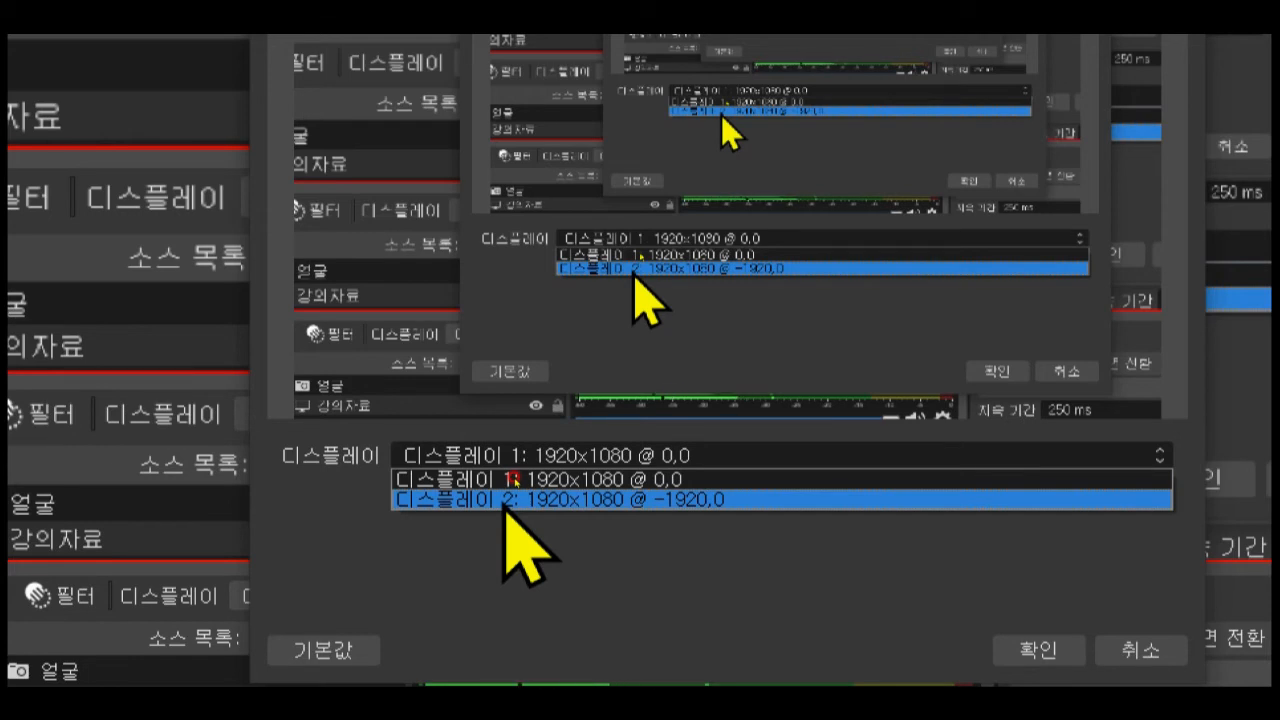
pyautogui.click(505, 500)
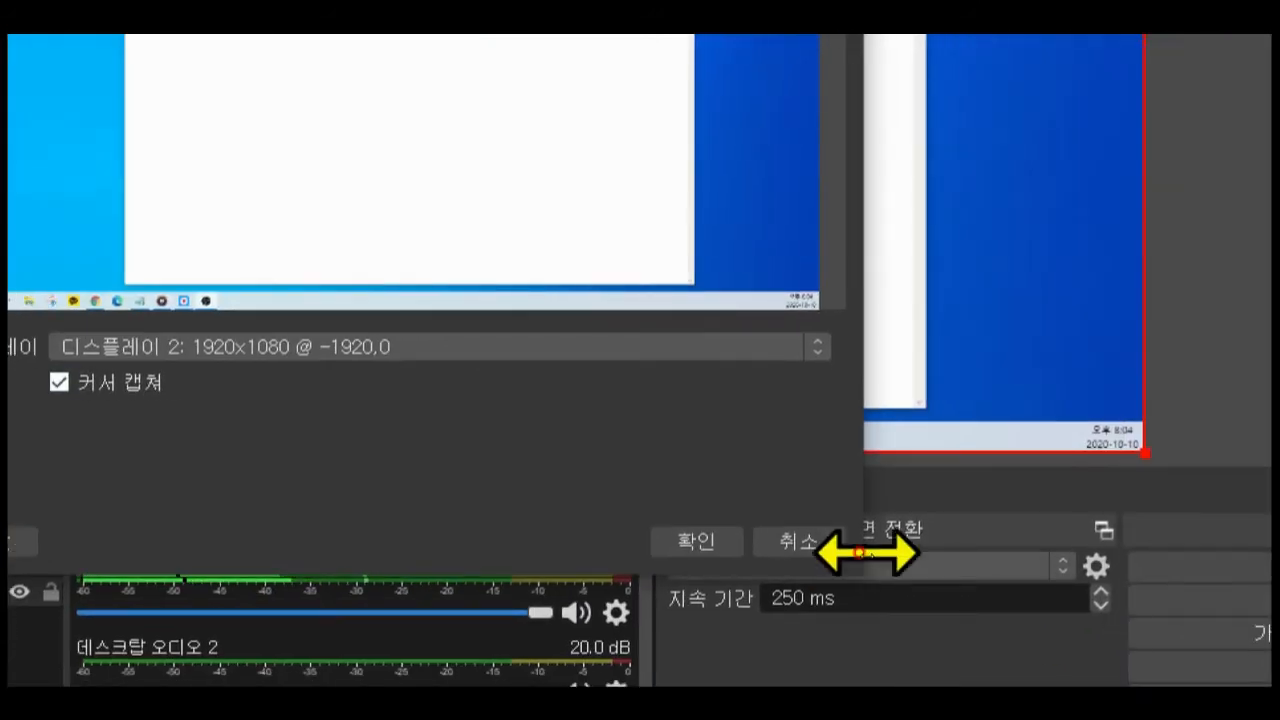
pyautogui.click(840, 560)
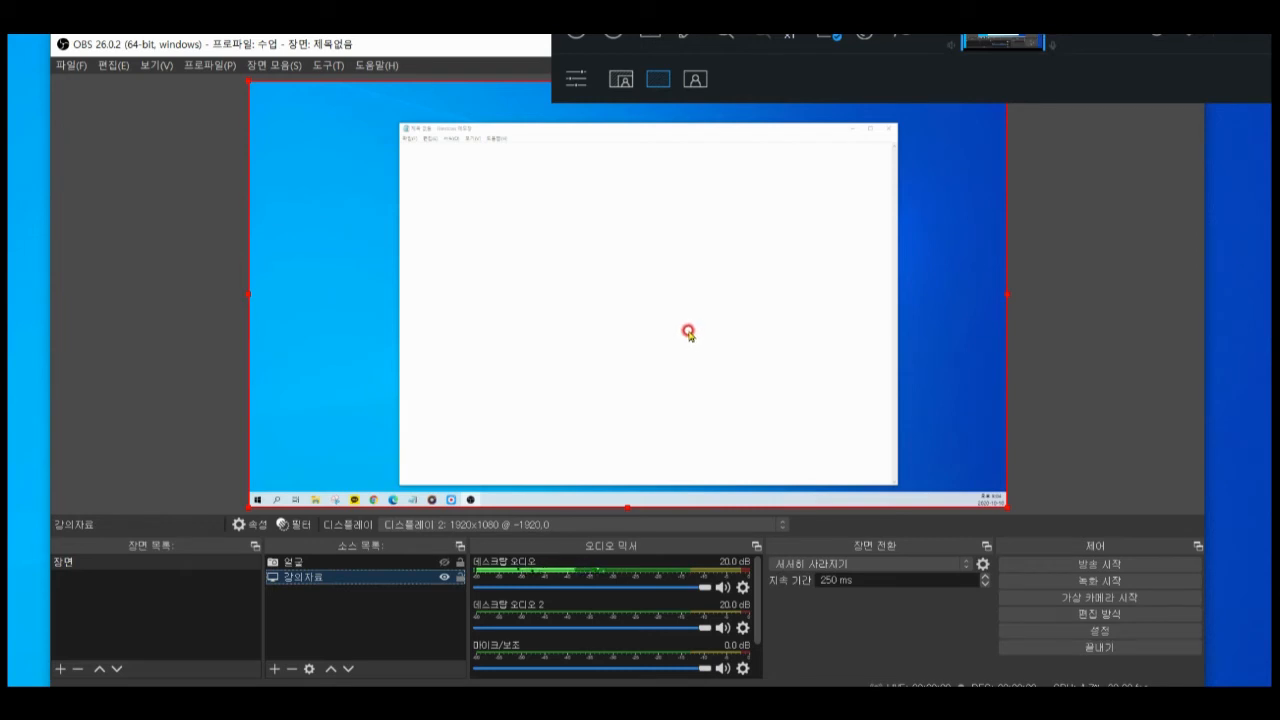
# Show the 얼굴 source again, and outline the captured second display with temporary pen marks over the preview
pyautogui.click(444, 562)
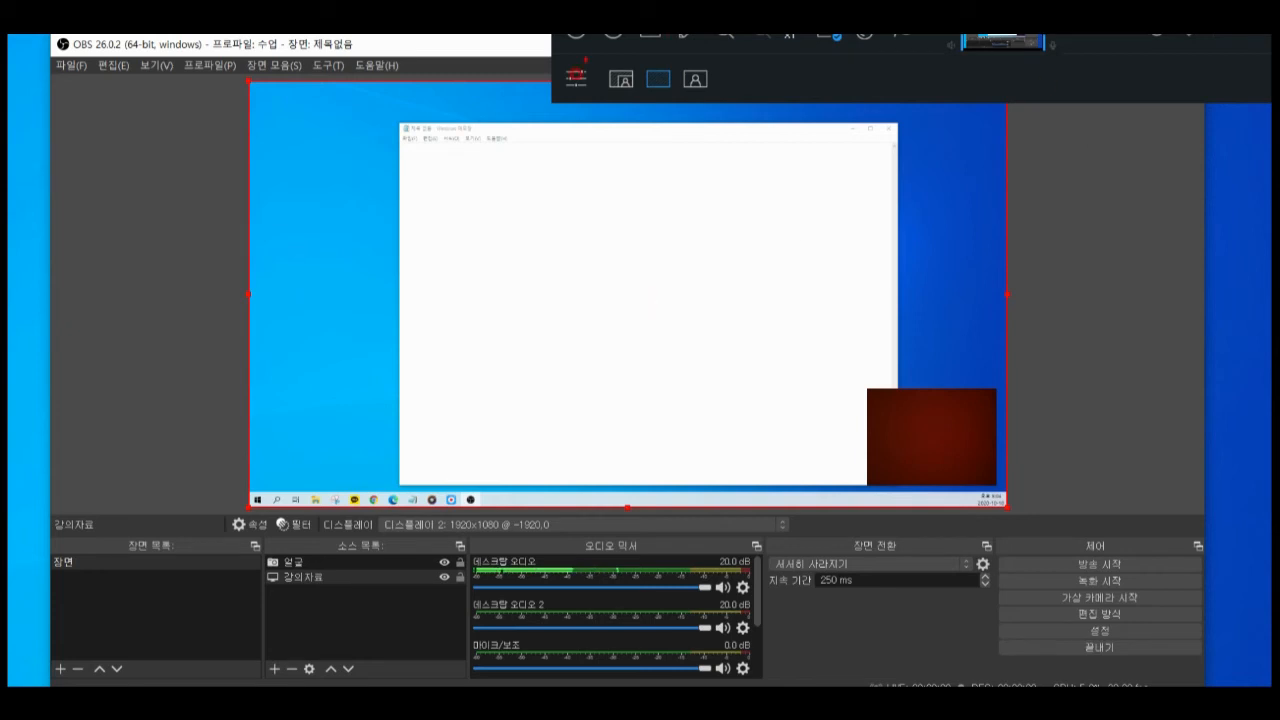
pyautogui.moveTo(538, 89)
pyautogui.mouseDown()
pyautogui.moveTo(265, 89)
pyautogui.moveTo(267, 503)
pyautogui.moveTo(845, 511)
pyautogui.moveTo(965, 486)
pyautogui.moveTo(1011, 317)
pyautogui.moveTo(974, 153)
pyautogui.moveTo(712, 145)
pyautogui.moveTo(456, 103)
pyautogui.mouseUp()
pyautogui.moveTo(440, 254)
pyautogui.mouseDown()
pyautogui.moveTo(408, 357)
pyautogui.moveTo(557, 409)
pyautogui.moveTo(457, 265)
pyautogui.mouseUp()
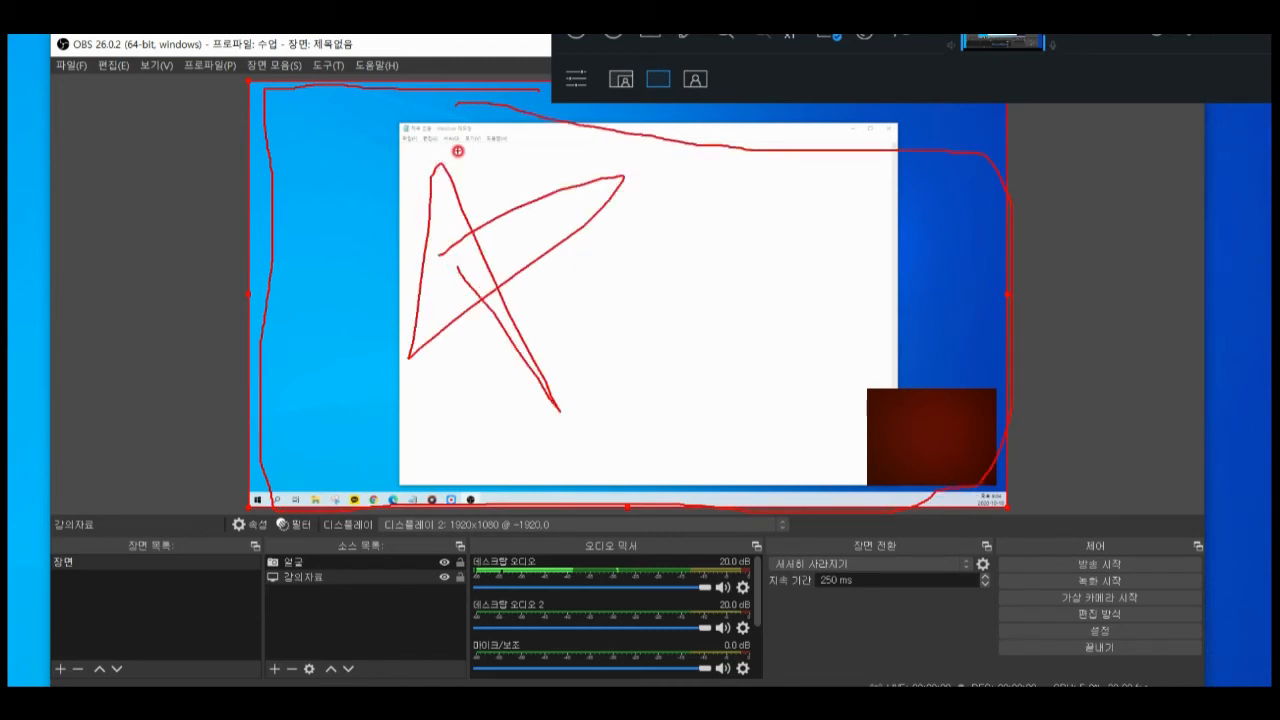
pyautogui.press('Escape')
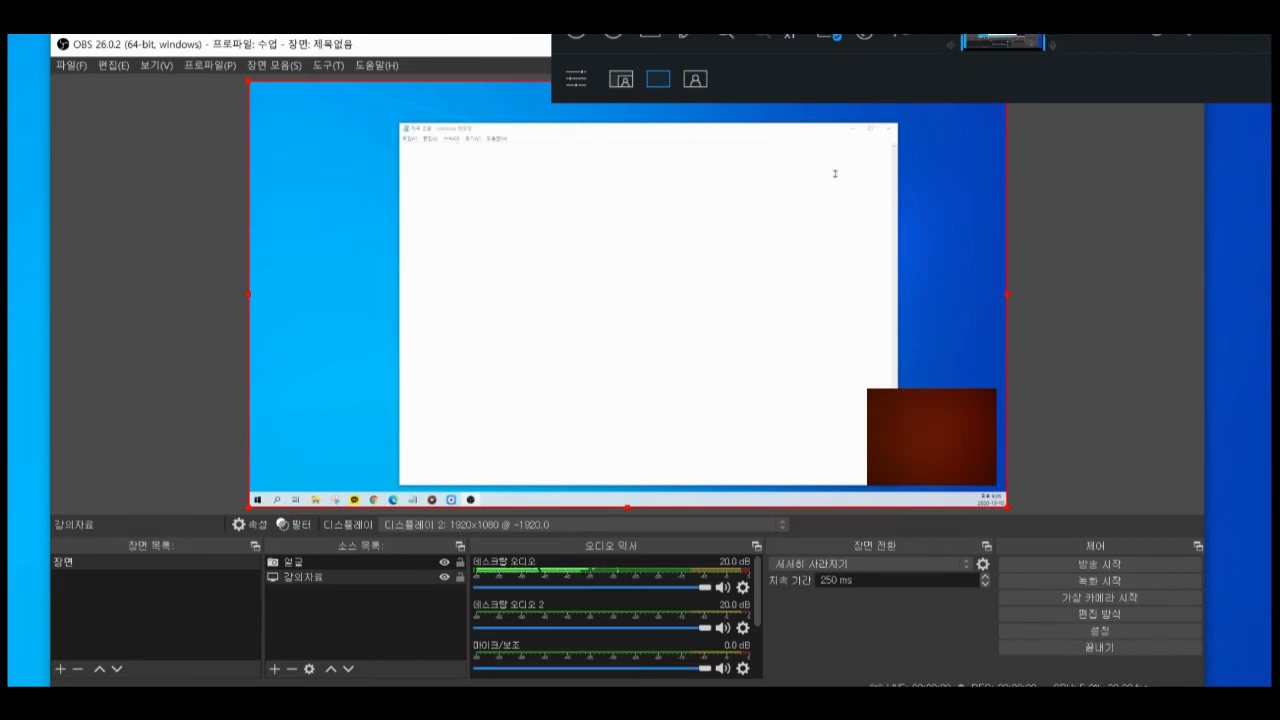
# Close the empty Notepad window on the second monitor and start PowerPoint
pyautogui.click(704, 137)
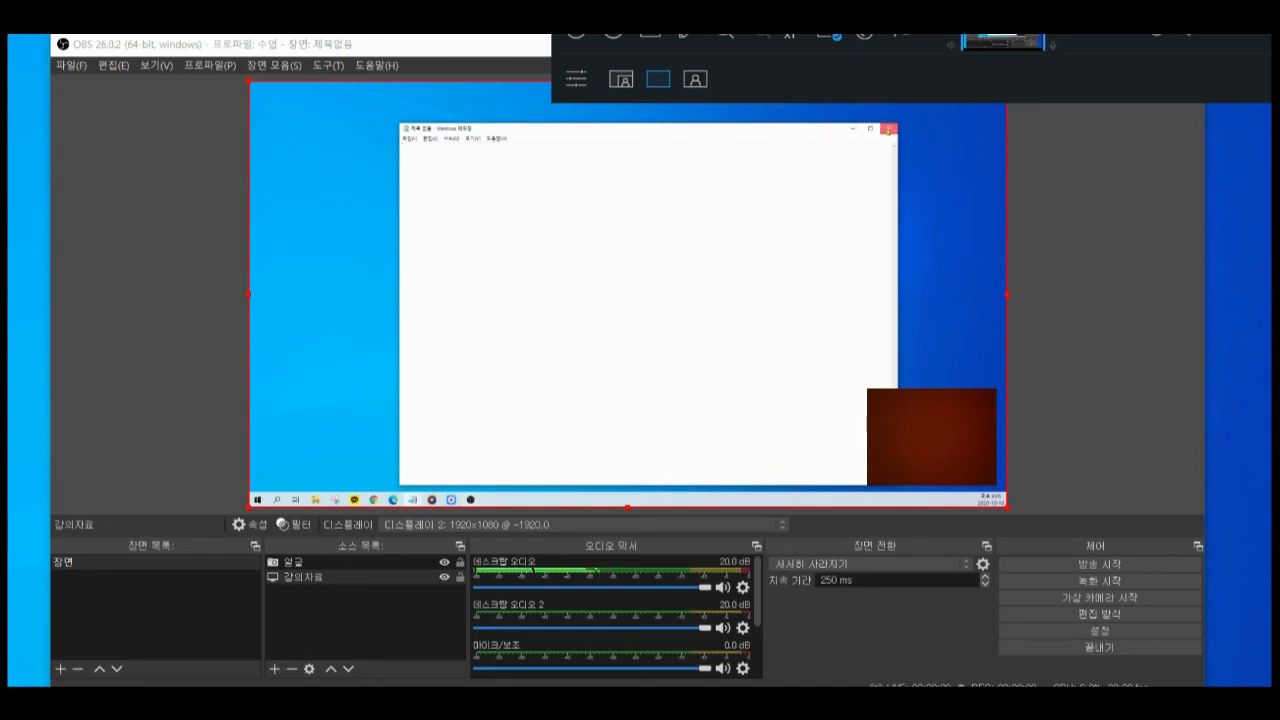
pyautogui.click(887, 130)
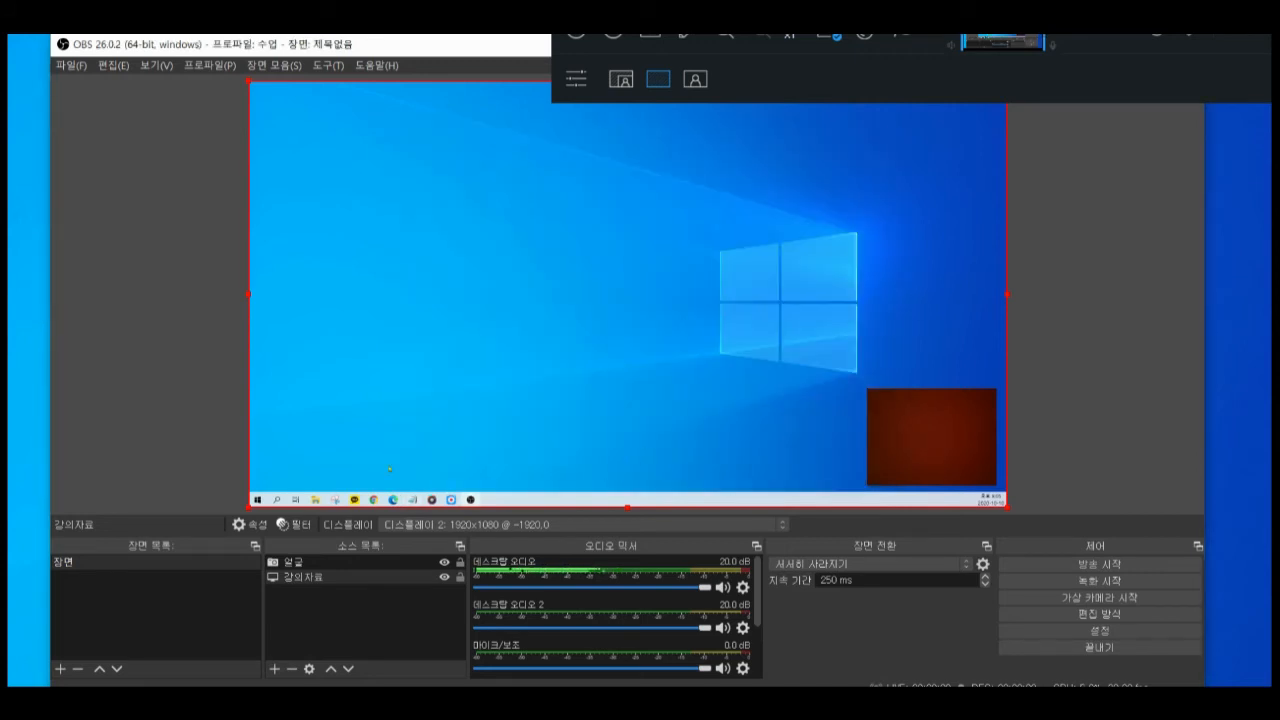
pyautogui.click(258, 499)
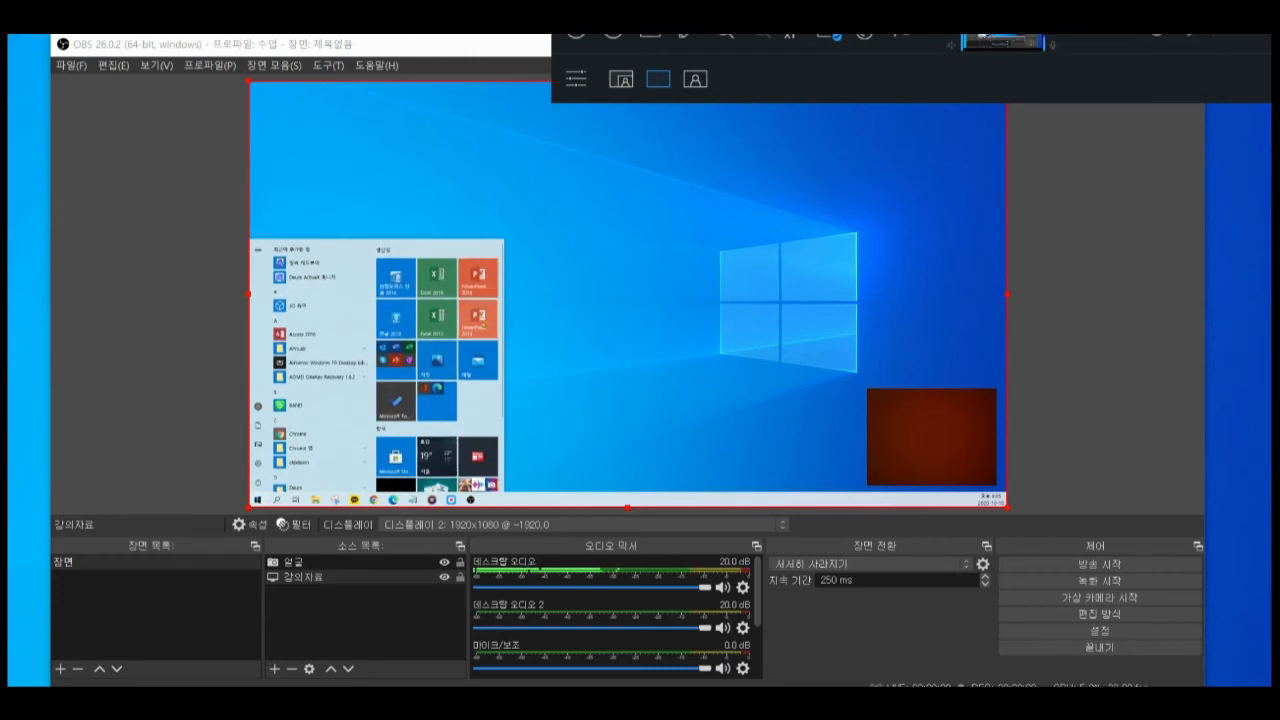
pyautogui.click(484, 325)
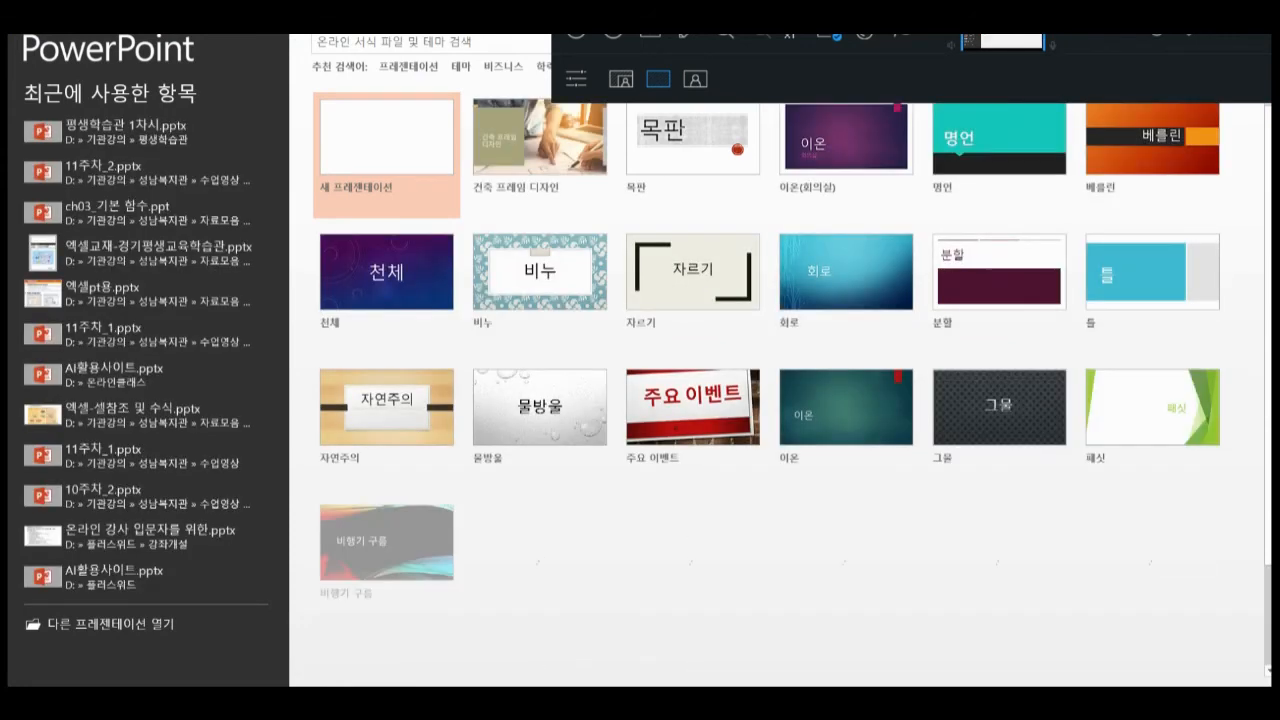
# Create a presentation from the 건축 프레임 디자인 template and move its window to the second monitor
pyautogui.click(543, 155)
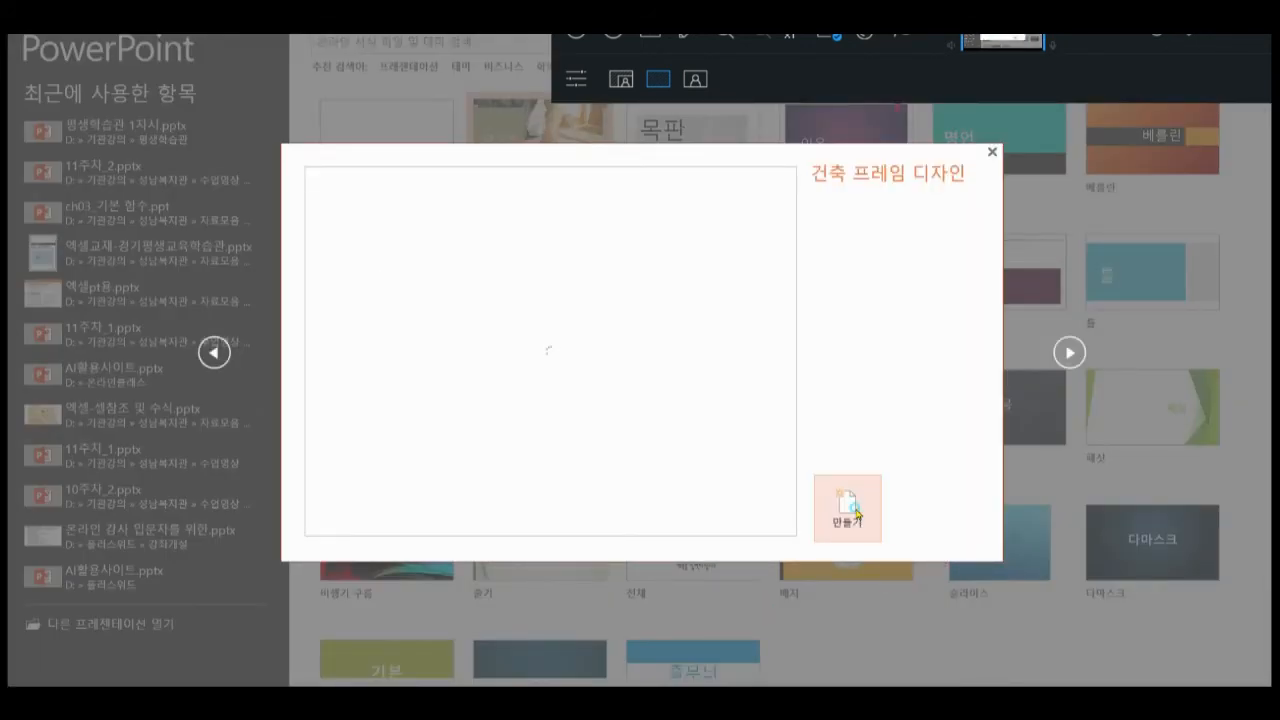
pyautogui.click(836, 508)
pyautogui.click(835, 545)
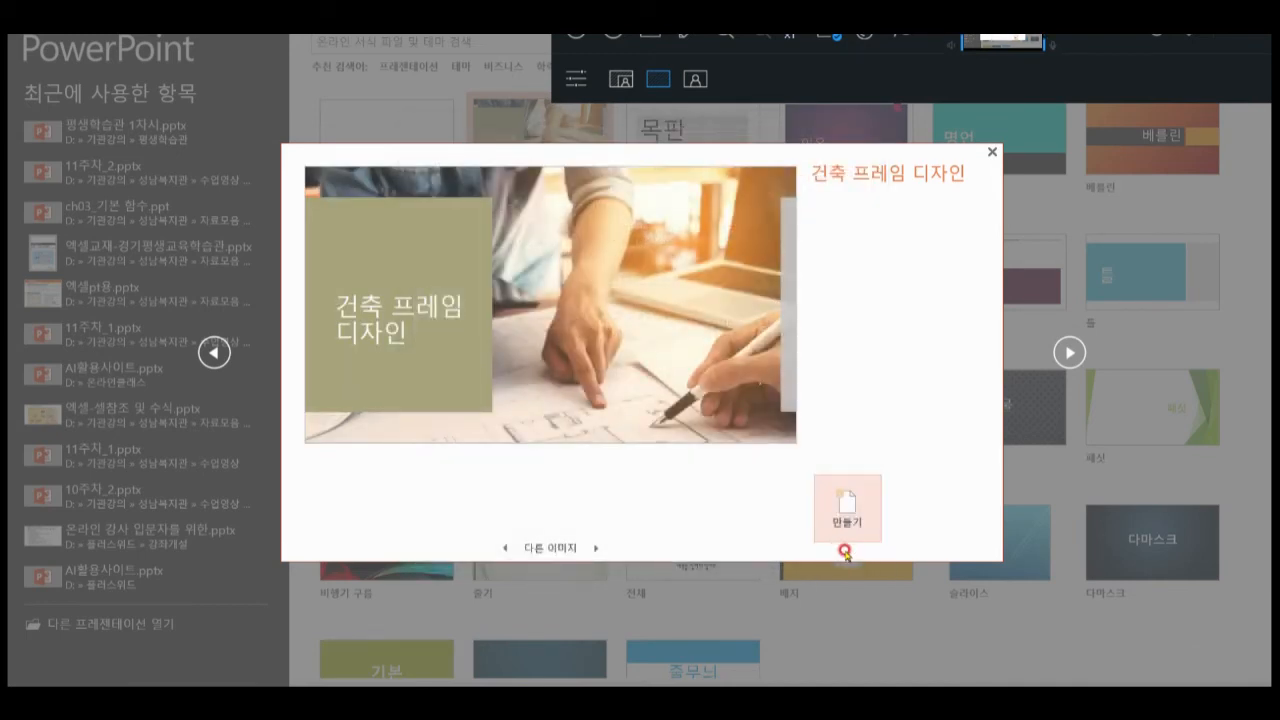
pyautogui.click(843, 508)
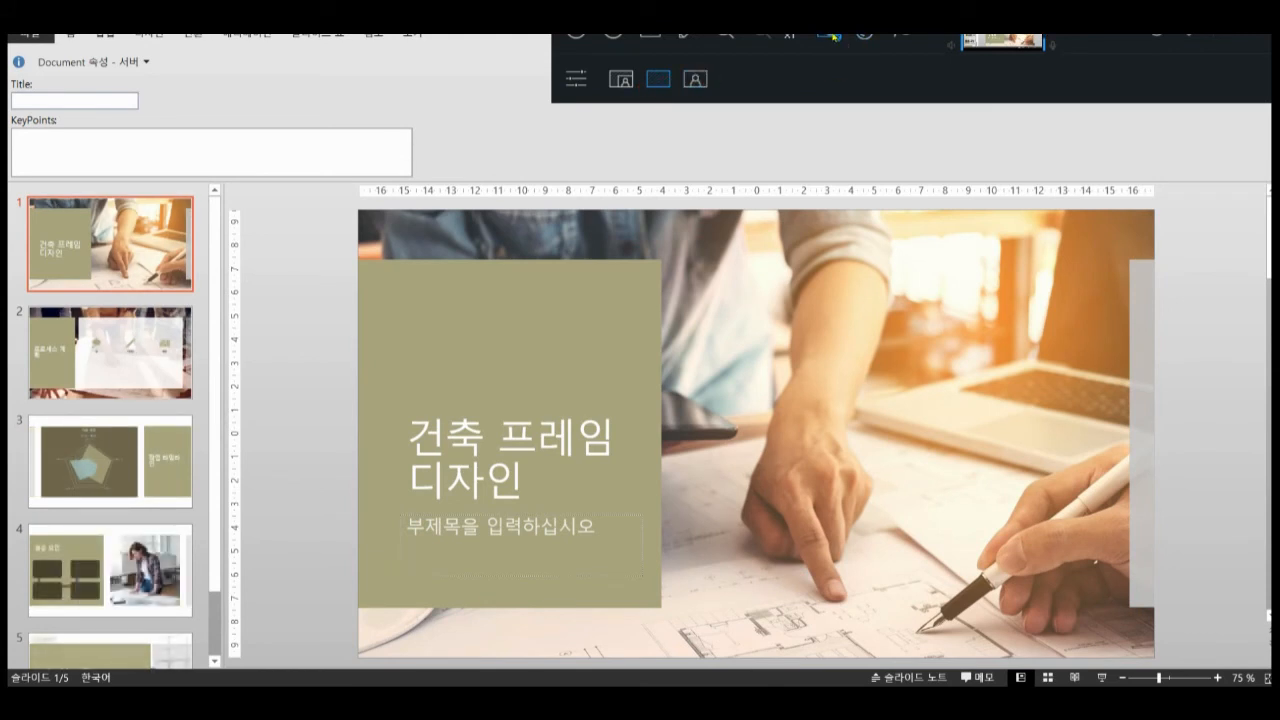
pyautogui.moveTo(500, 22); pyautogui.dragTo(0, 80)
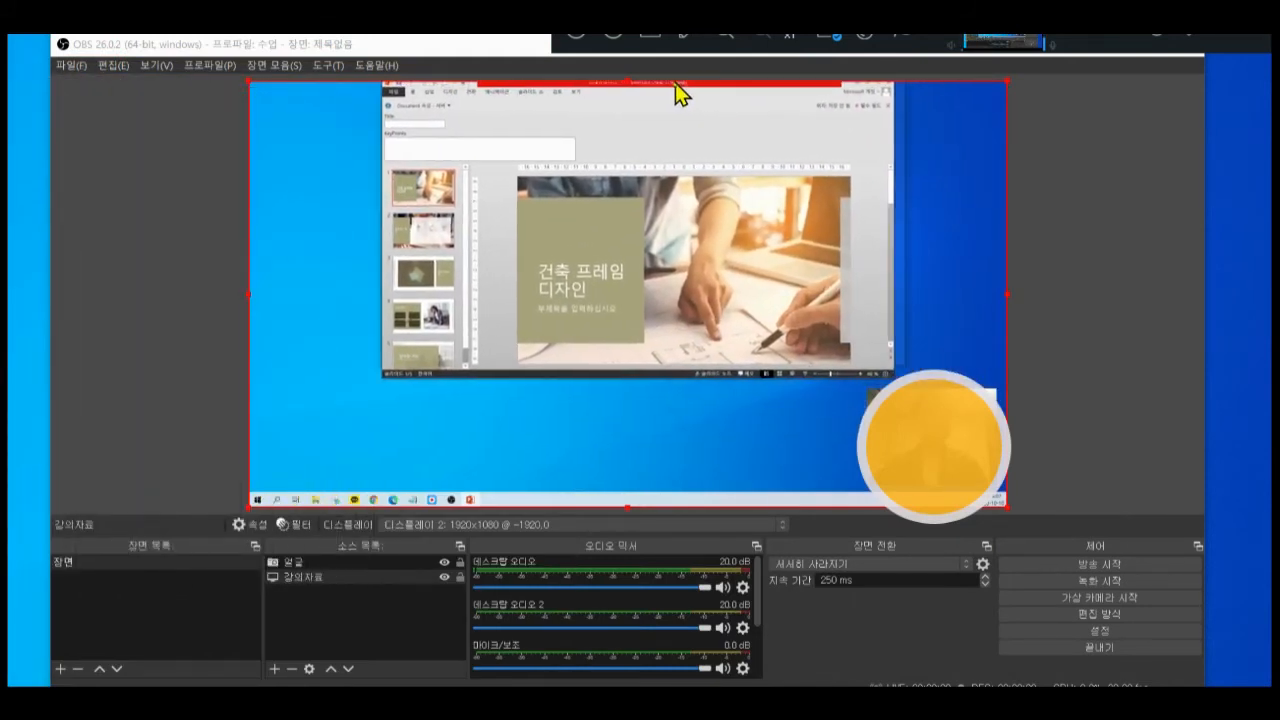
pyautogui.moveTo(676, 84); pyautogui.dragTo(735, 90)
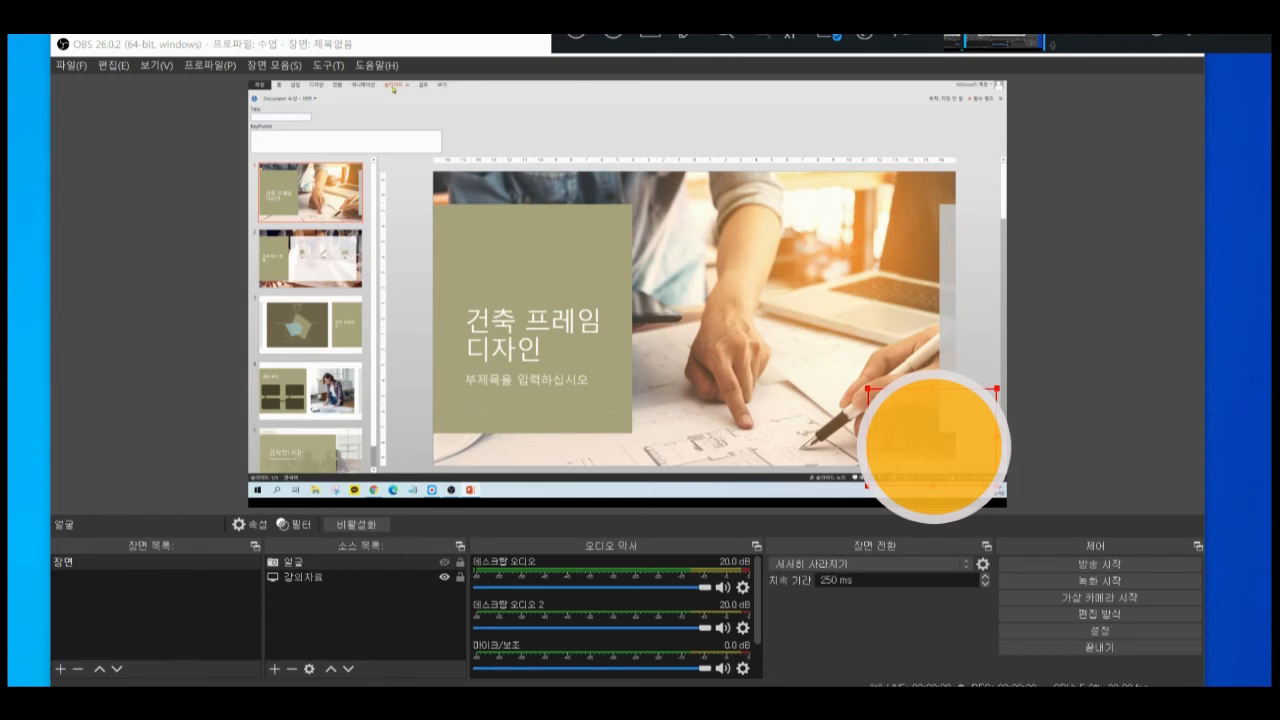
# Run the slide show from the first slide, advance through a few slides on the second monitor, and end the show
pyautogui.click(394, 85)
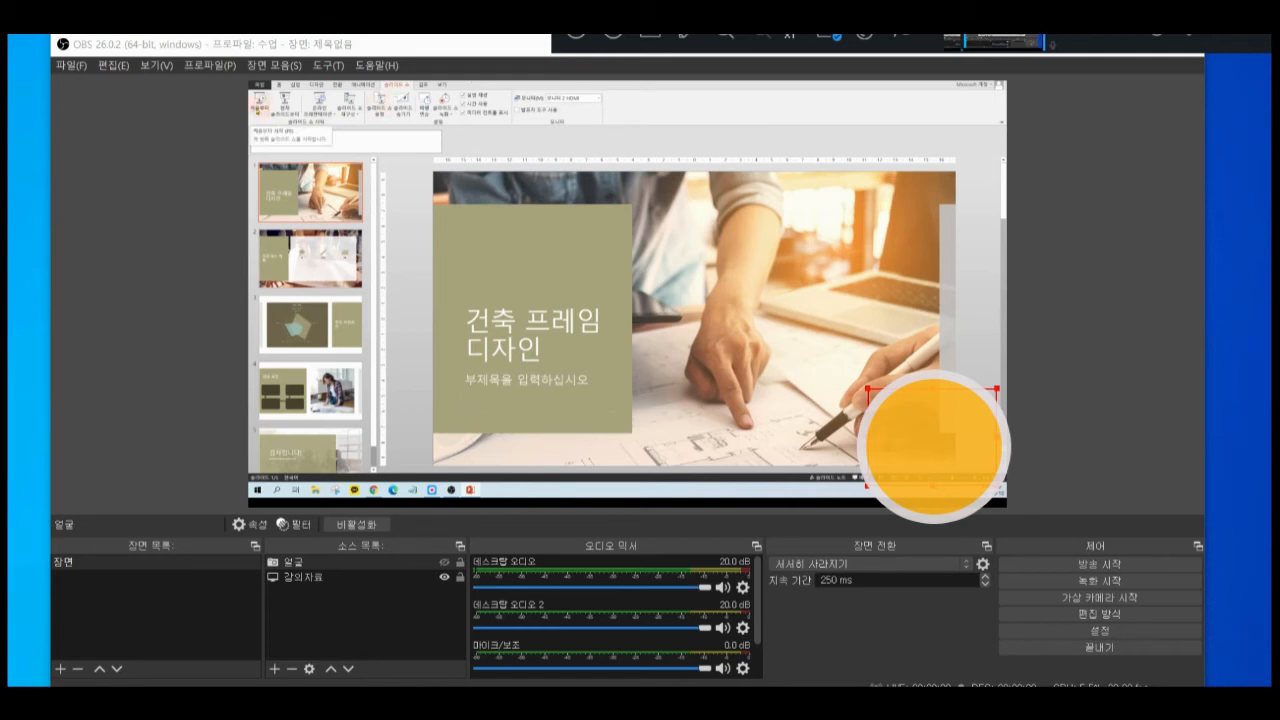
pyautogui.click(260, 112)
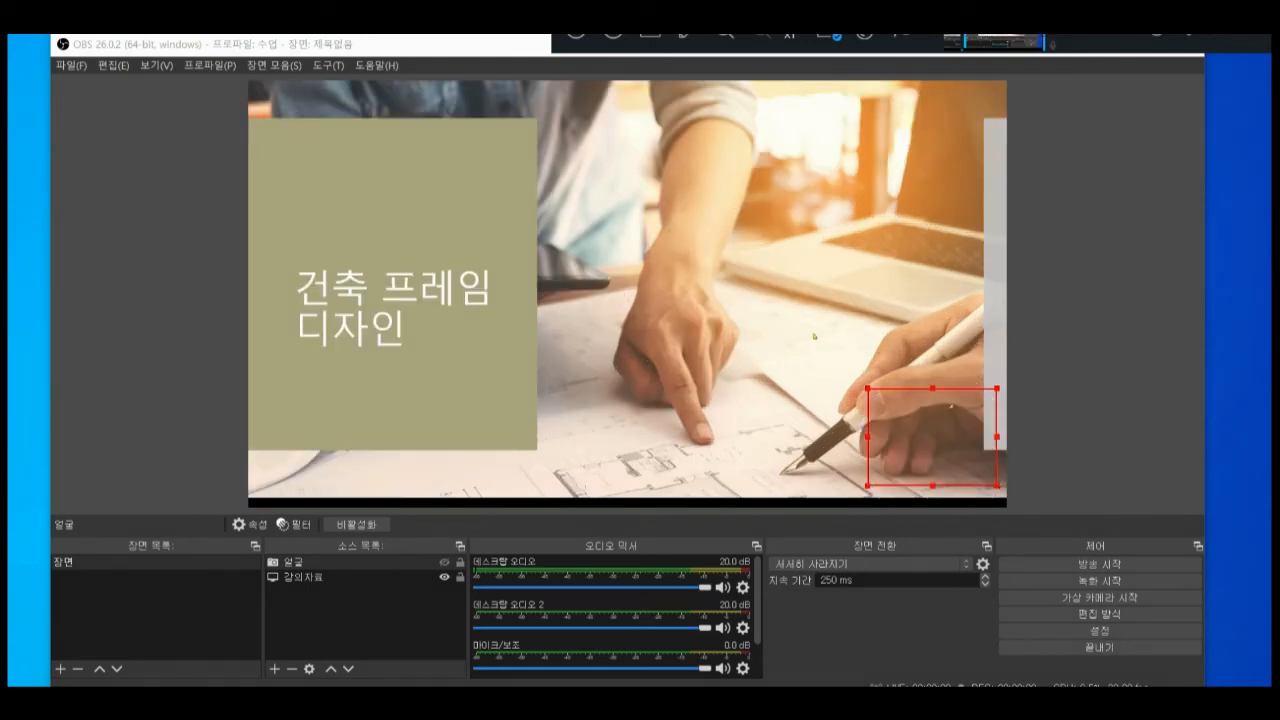
pyautogui.click(704, 240)
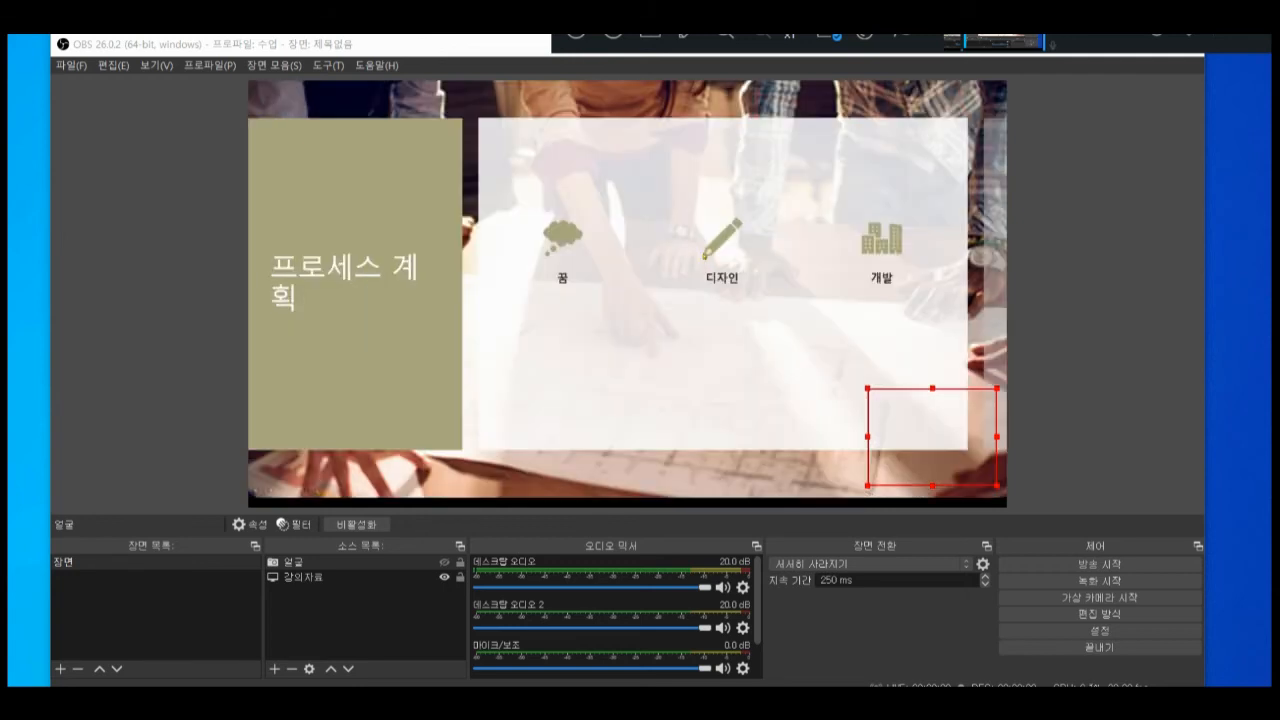
pyautogui.click(704, 256)
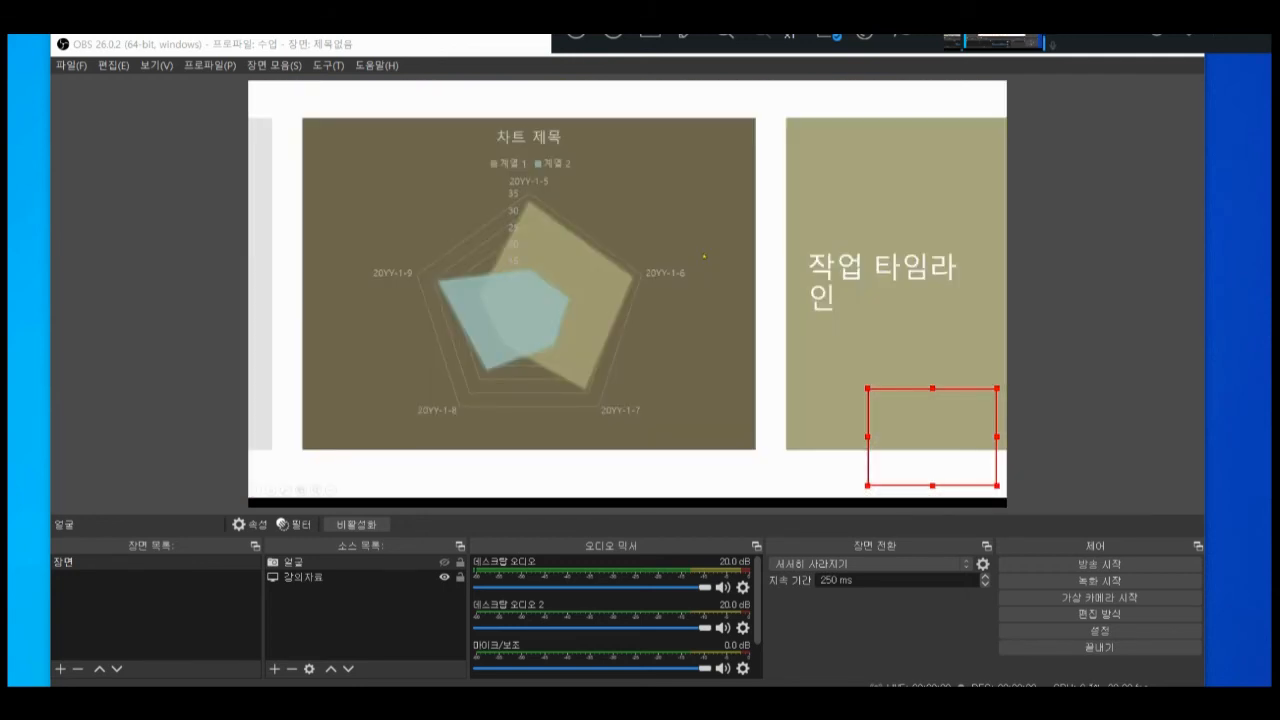
pyautogui.press('Escape')
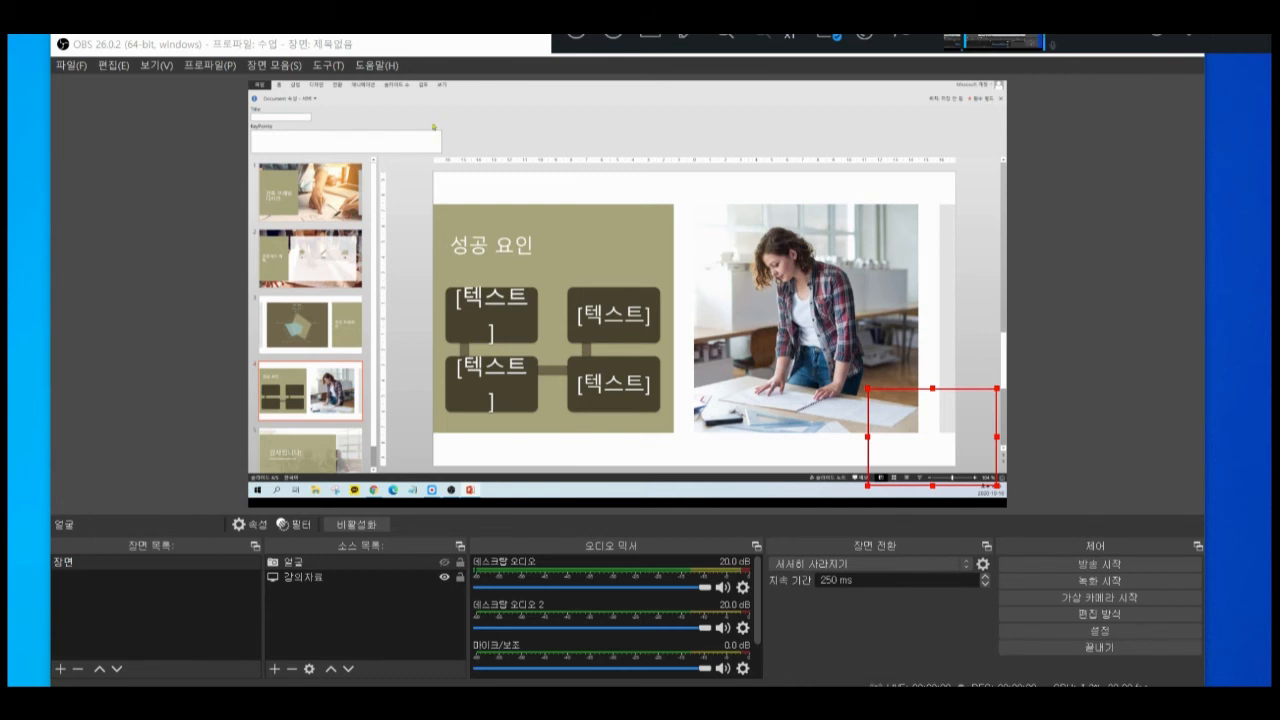
# Show PowerPoint's slide show options and circle the 모니터 2 HDMI monitor setting with temporary pen marks
pyautogui.click(396, 85)
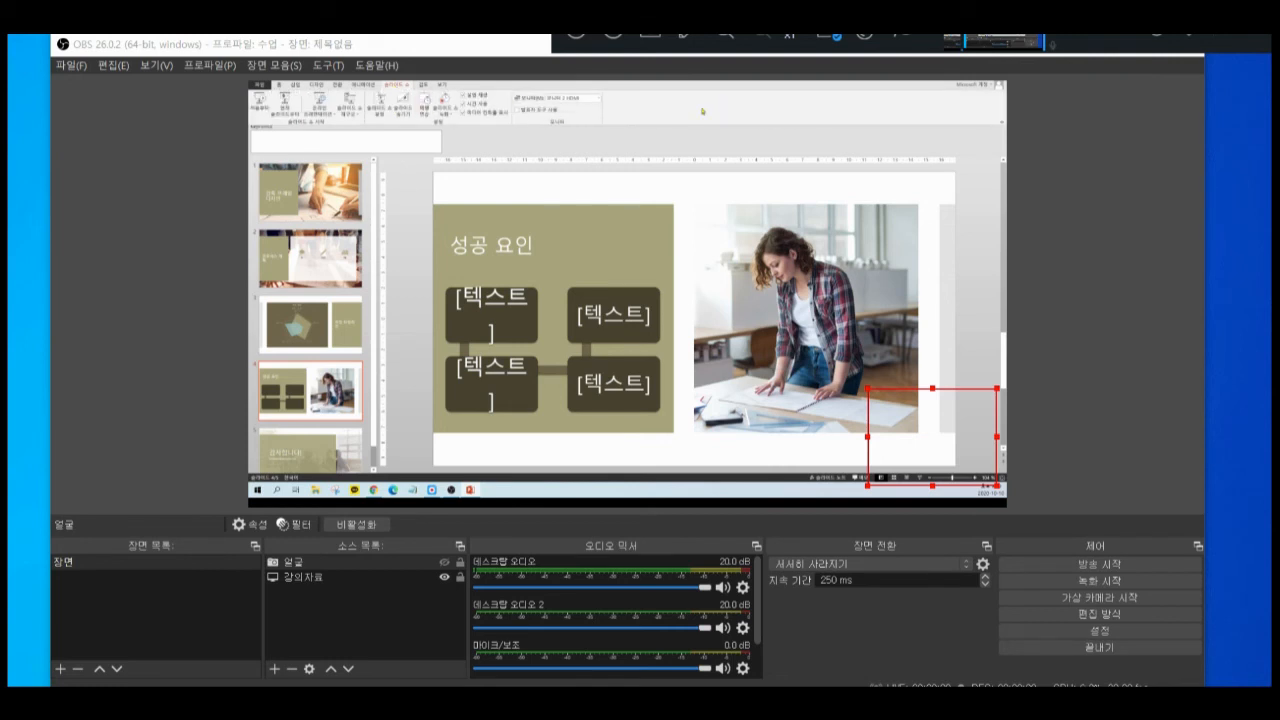
pyautogui.hotkey('ctrl', '1')
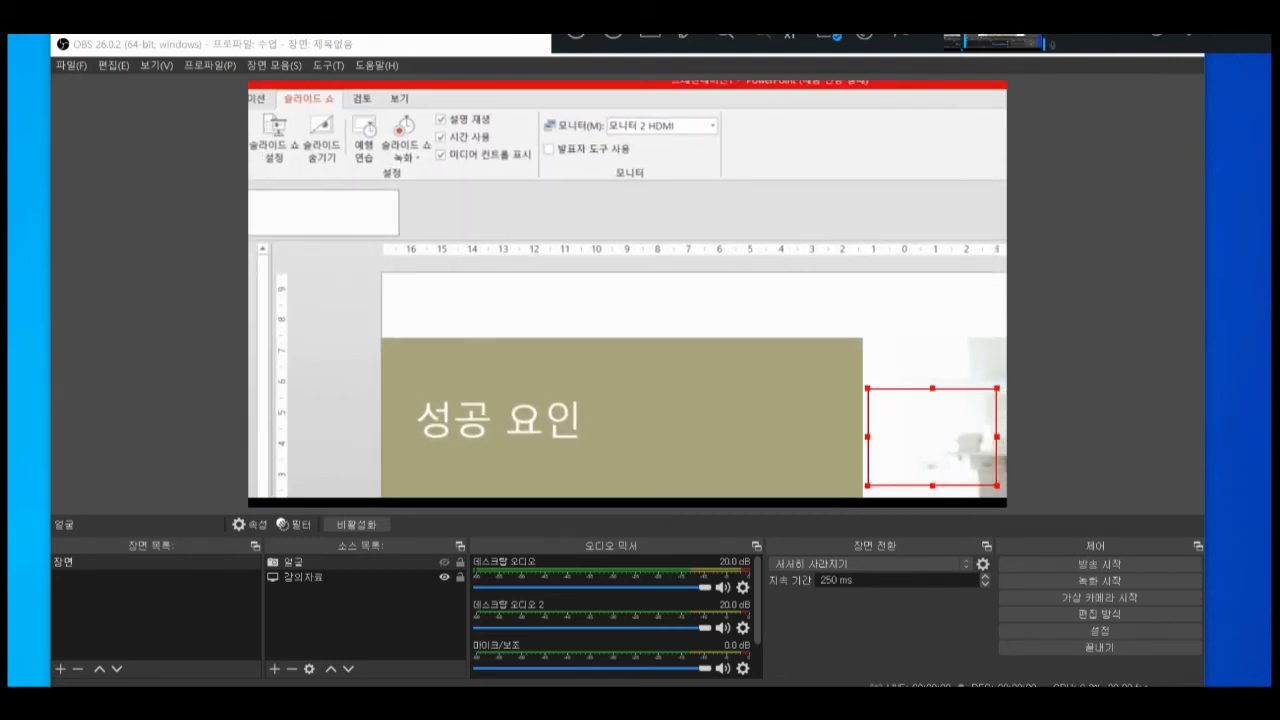
pyautogui.moveTo(319, 131)
pyautogui.mouseDown()
pyautogui.moveTo(261, 98)
pyautogui.moveTo(332, 106)
pyautogui.mouseUp()
pyautogui.moveTo(663, 153)
pyautogui.mouseDown()
pyautogui.moveTo(623, 159)
pyautogui.moveTo(698, 106)
pyautogui.moveTo(724, 166)
pyautogui.mouseUp()
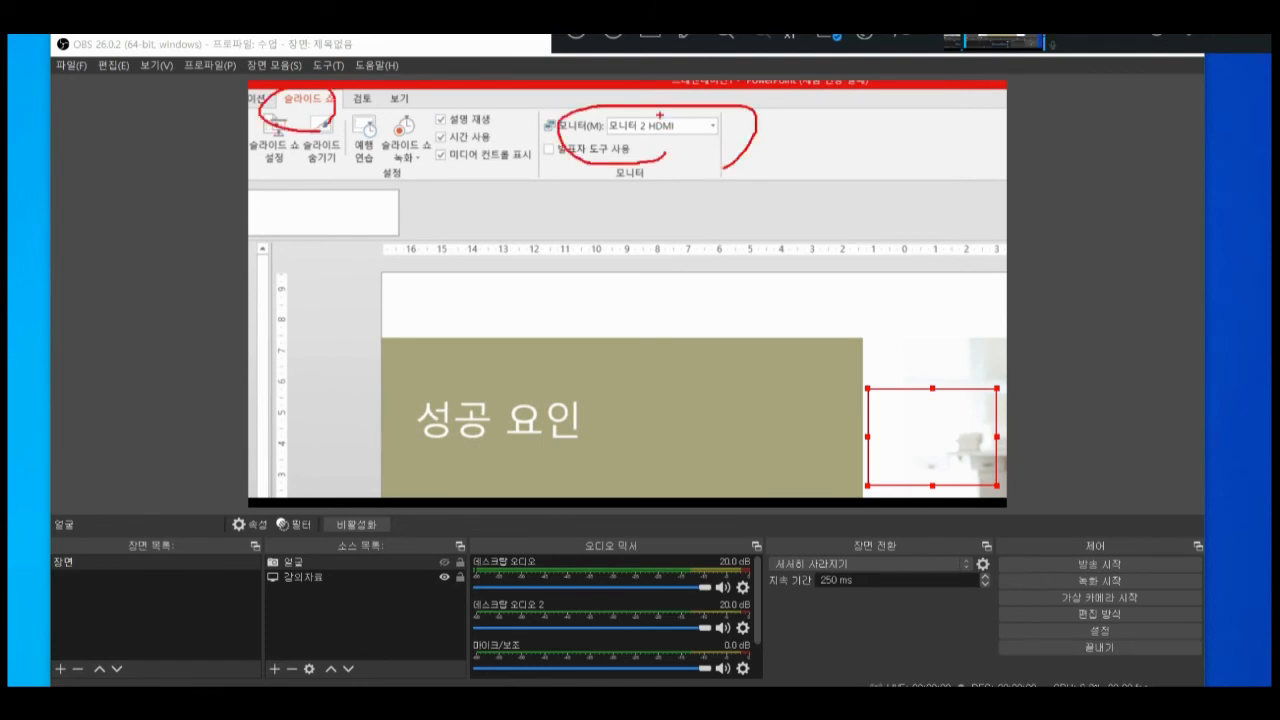
pyautogui.moveTo(655, 99); pyautogui.dragTo(679, 100)
pyautogui.press('Escape')
# Try other monitor choices for the slide show, including 자동, and set it back to 모니터 2 HDMI
pyautogui.click(410, 86)
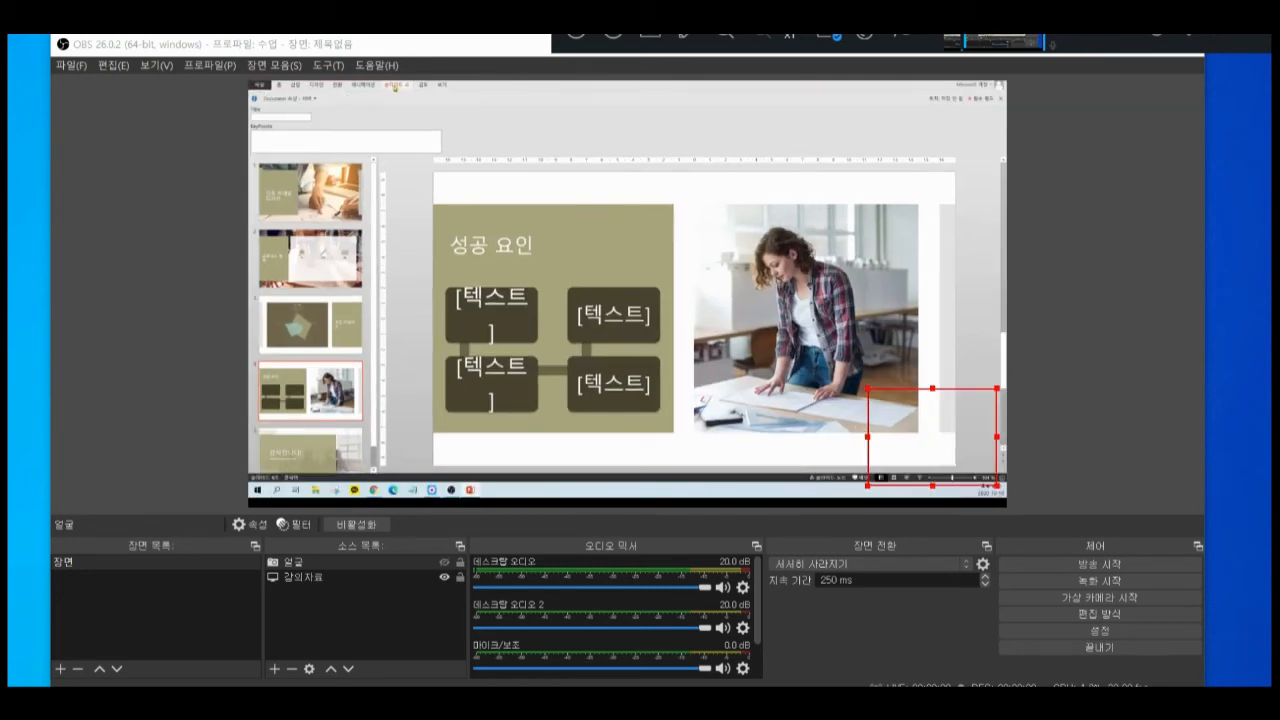
pyautogui.click(557, 100)
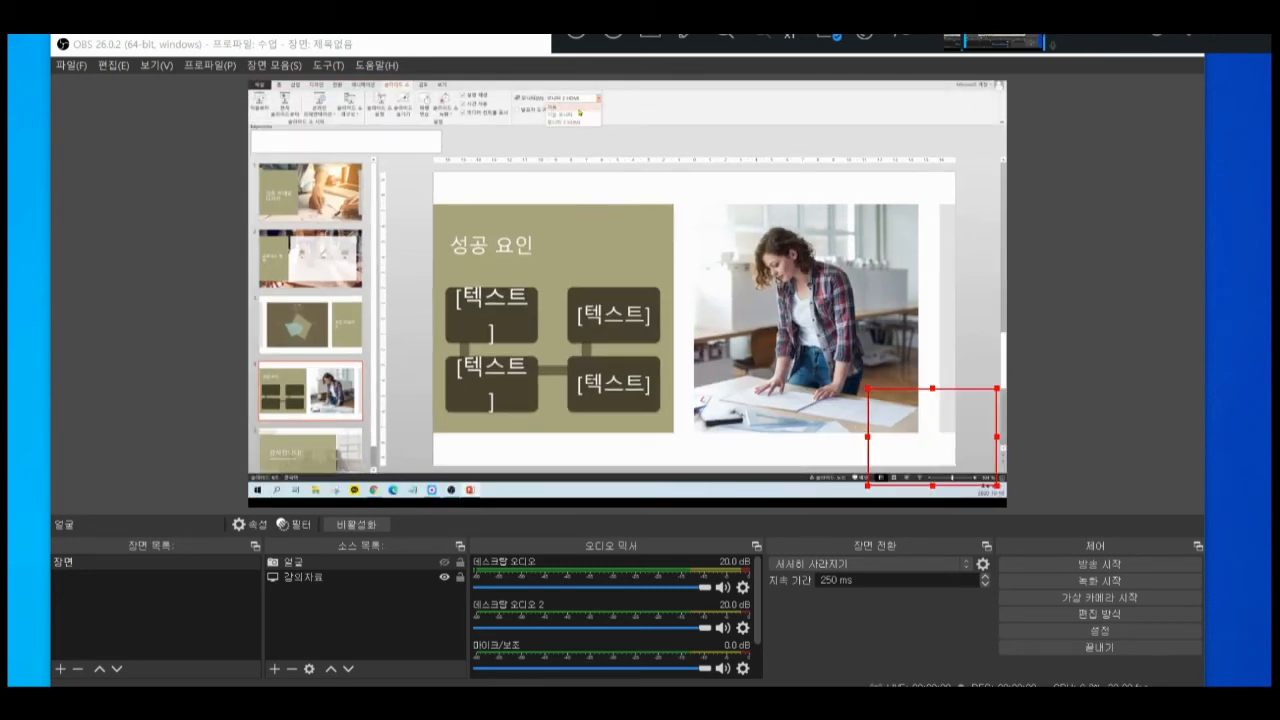
pyautogui.click(579, 113)
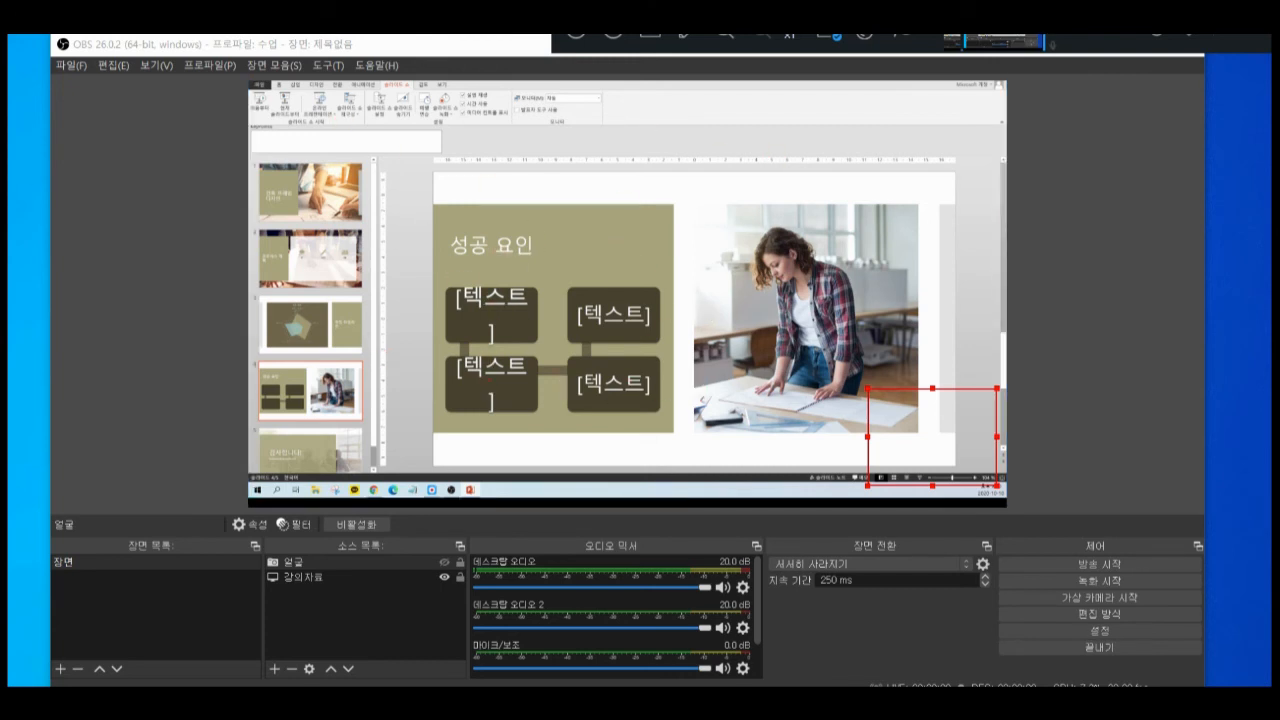
pyautogui.click(601, 100)
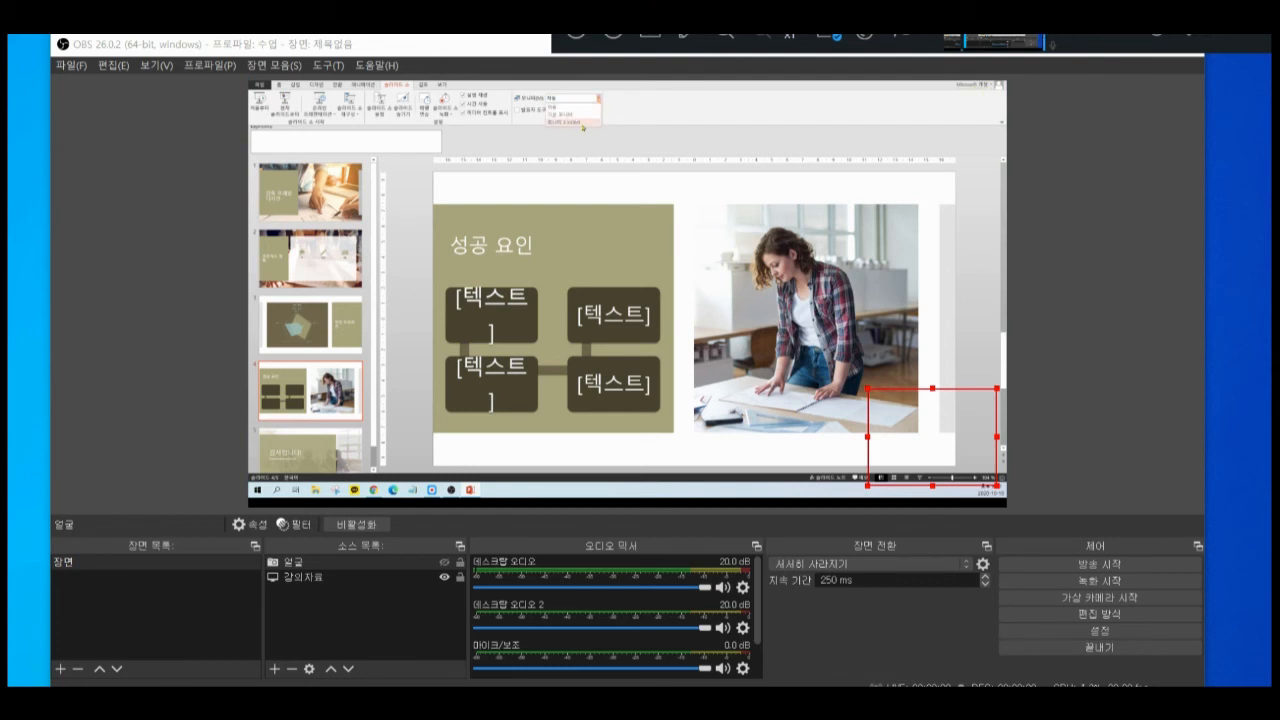
pyautogui.click(582, 123)
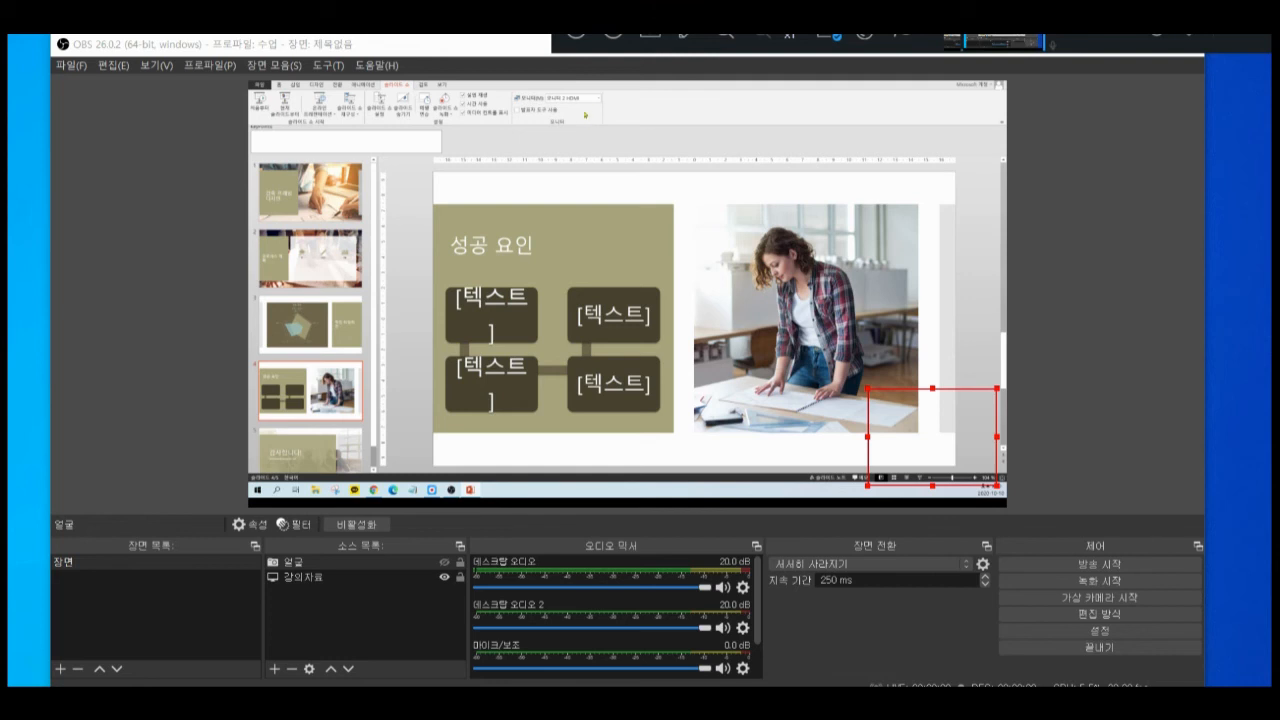
pyautogui.click(588, 100)
pyautogui.click(584, 115)
pyautogui.click(587, 100)
pyautogui.click(582, 123)
# Start the slide show from the first slide and advance to the 성공 요인 slide
pyautogui.click(256, 107)
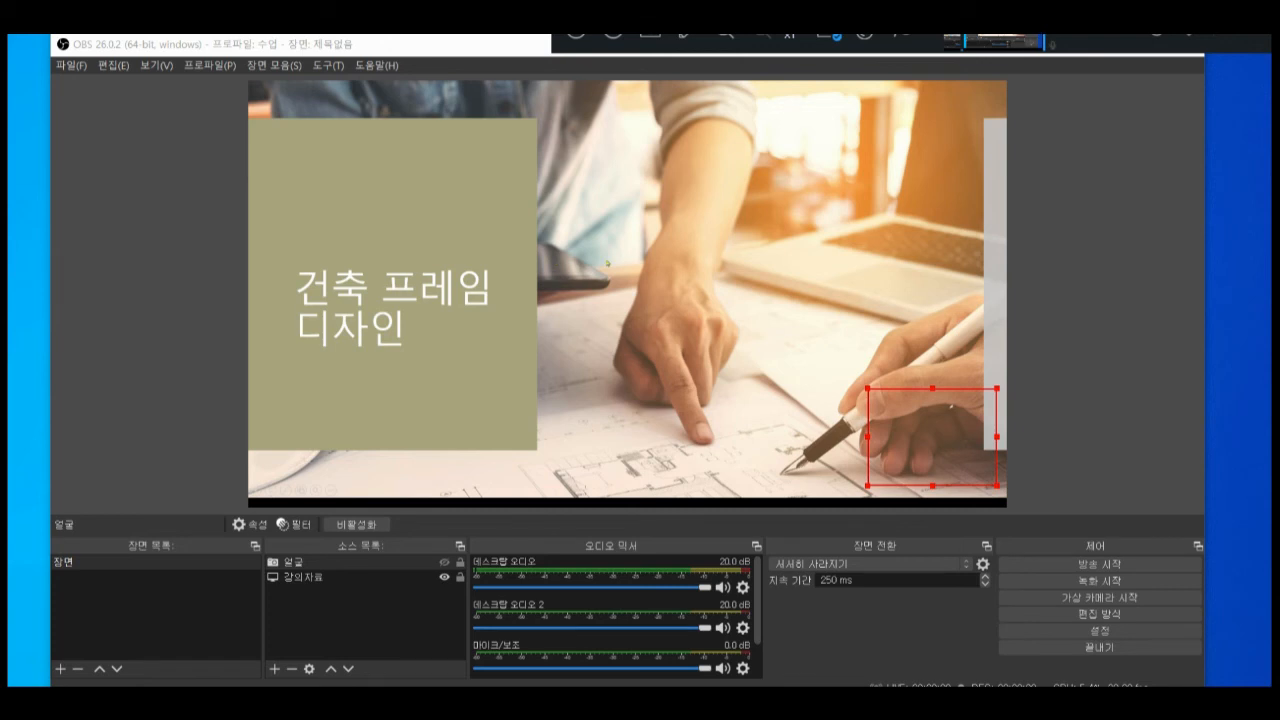
pyautogui.click(607, 263)
pyautogui.click(607, 261)
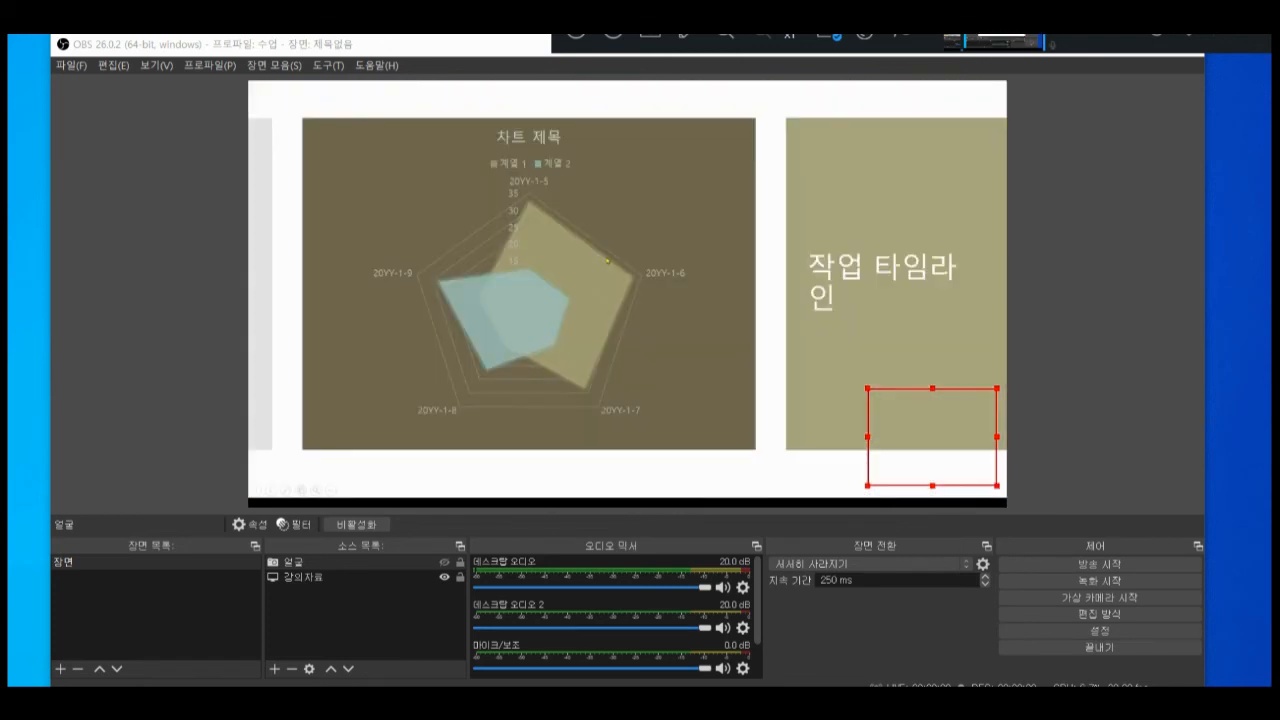
pyautogui.click(607, 261)
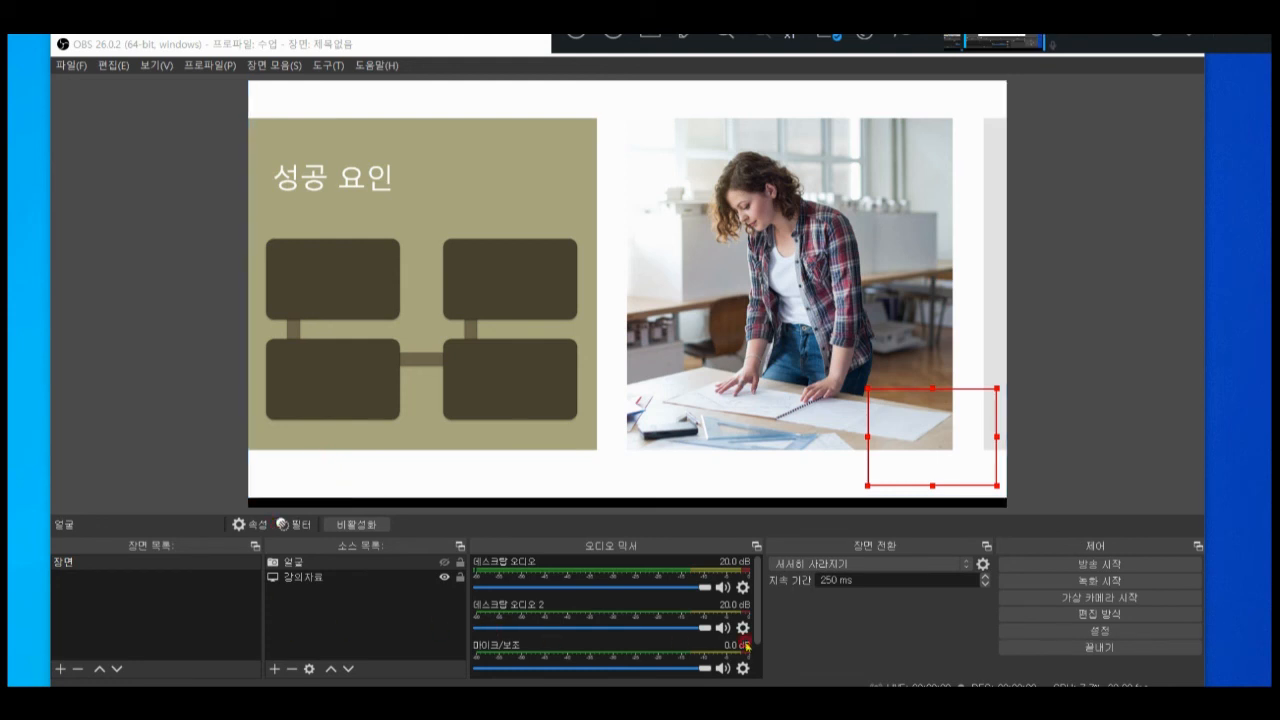
# Review the audio mixer channels, and mute and unmute 마이크/보조 2
pyautogui.moveTo(759, 575); pyautogui.dragTo(756, 617)
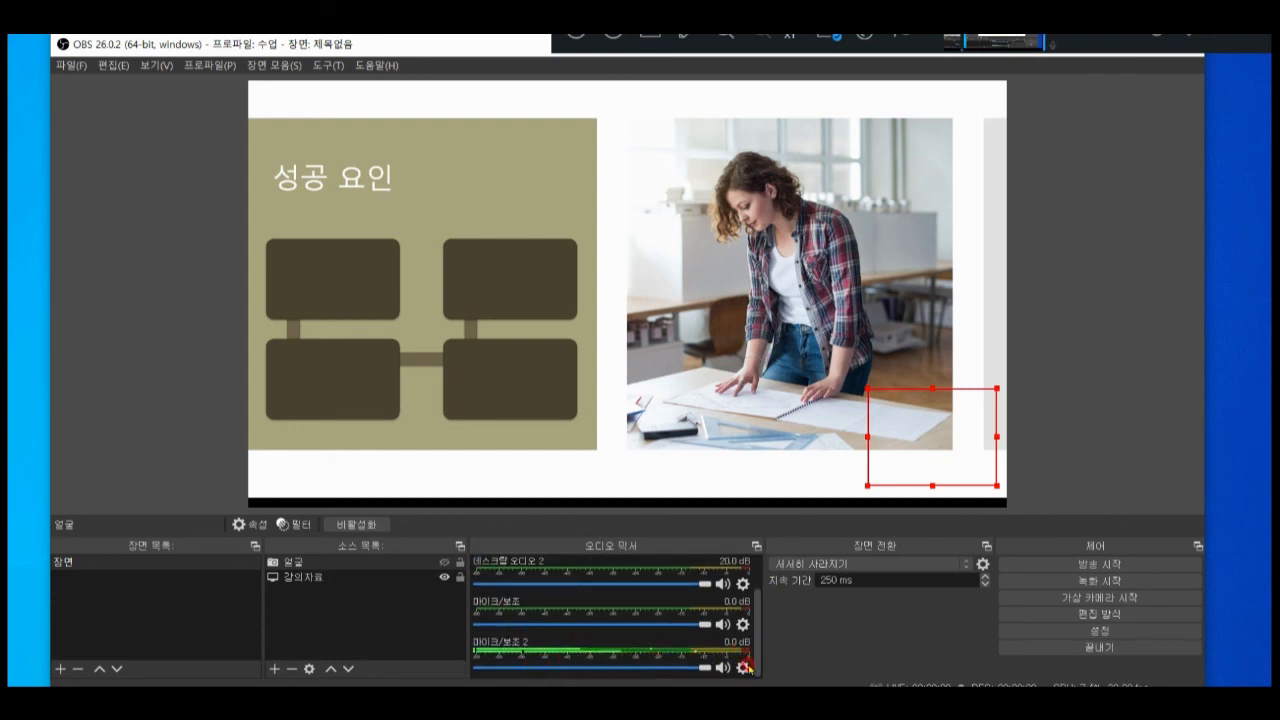
pyautogui.moveTo(755, 651); pyautogui.dragTo(756, 621)
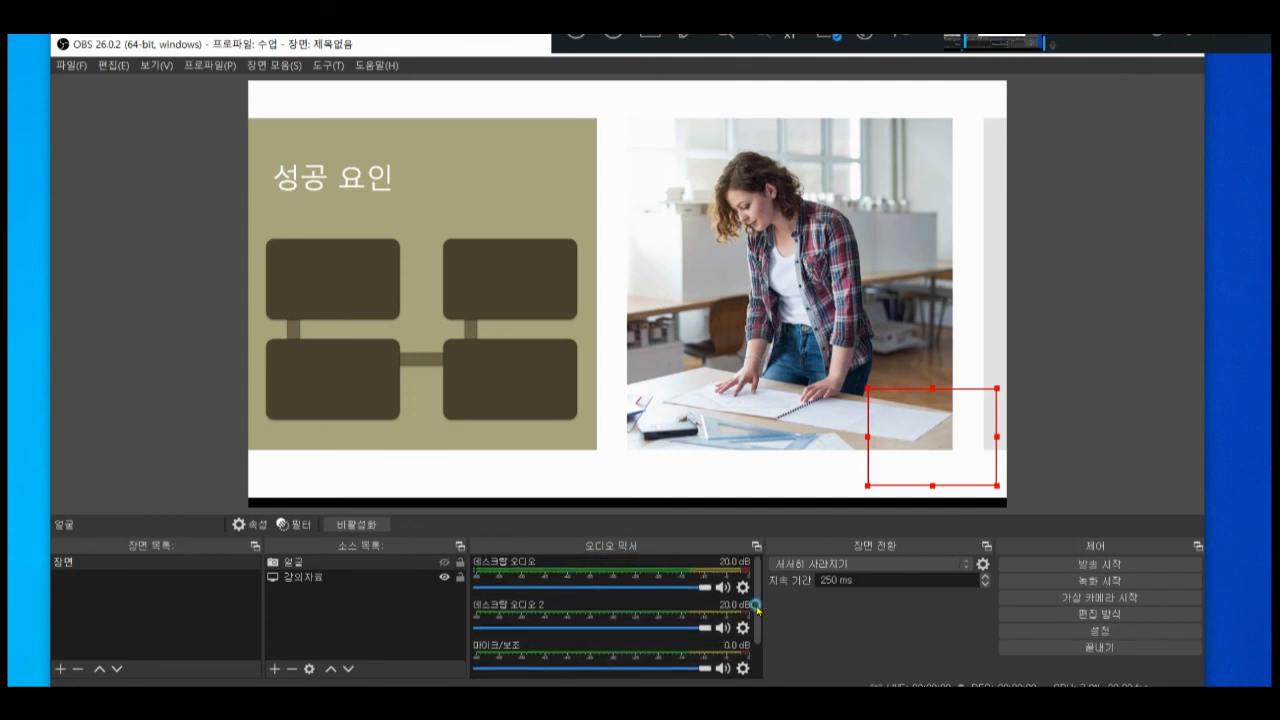
pyautogui.moveTo(755, 621); pyautogui.dragTo(756, 662)
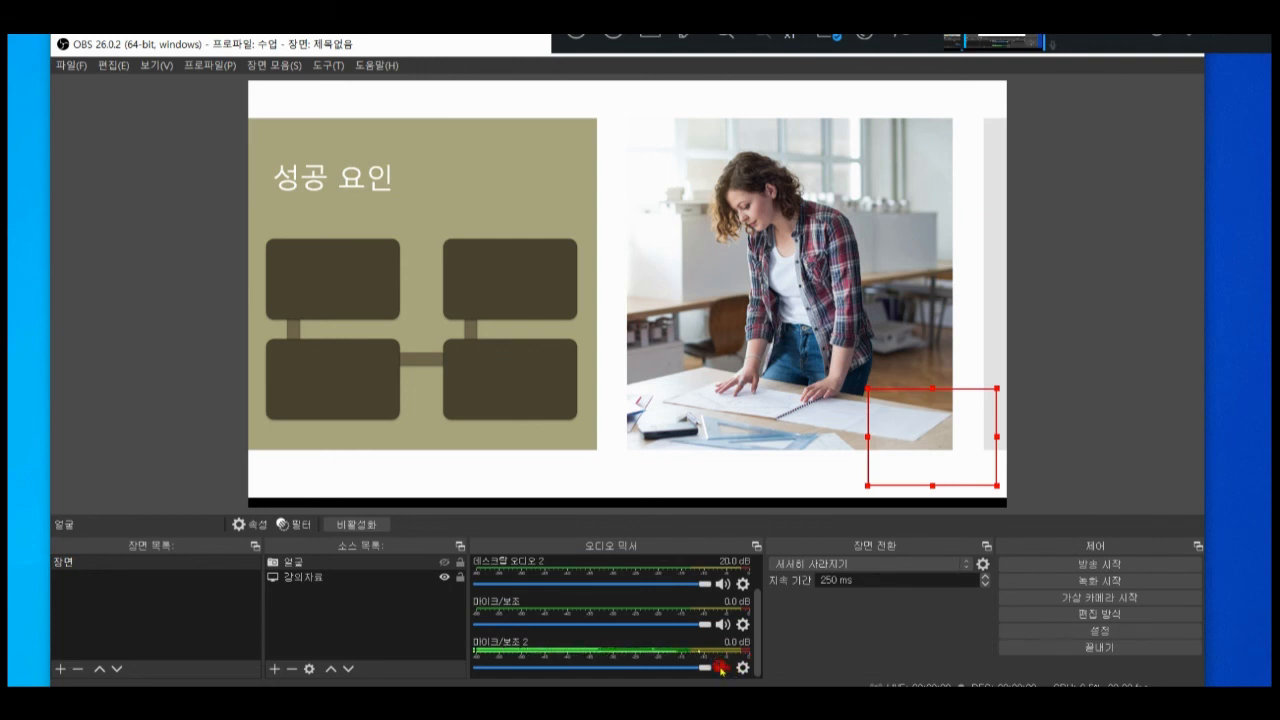
pyautogui.click(721, 668)
pyautogui.click(723, 669)
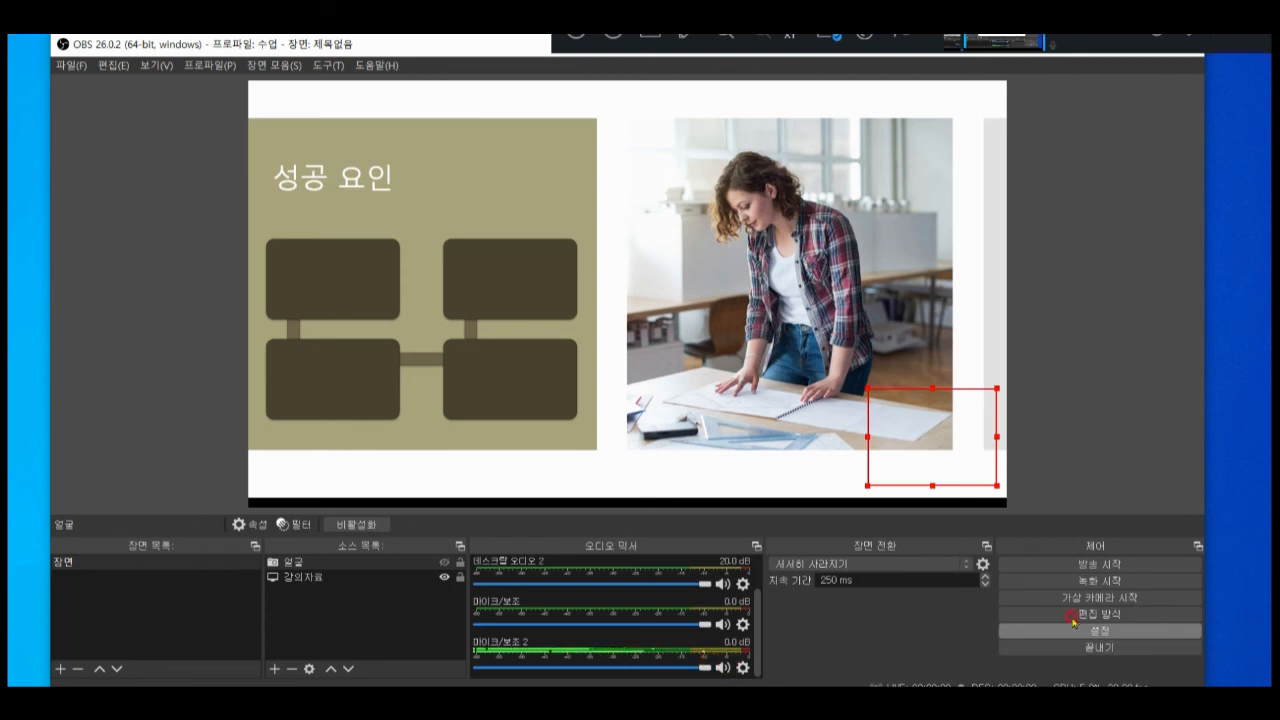
# Circle the 방송 시작 option with a temporary pen mark and start the recording
pyautogui.click(1114, 576)
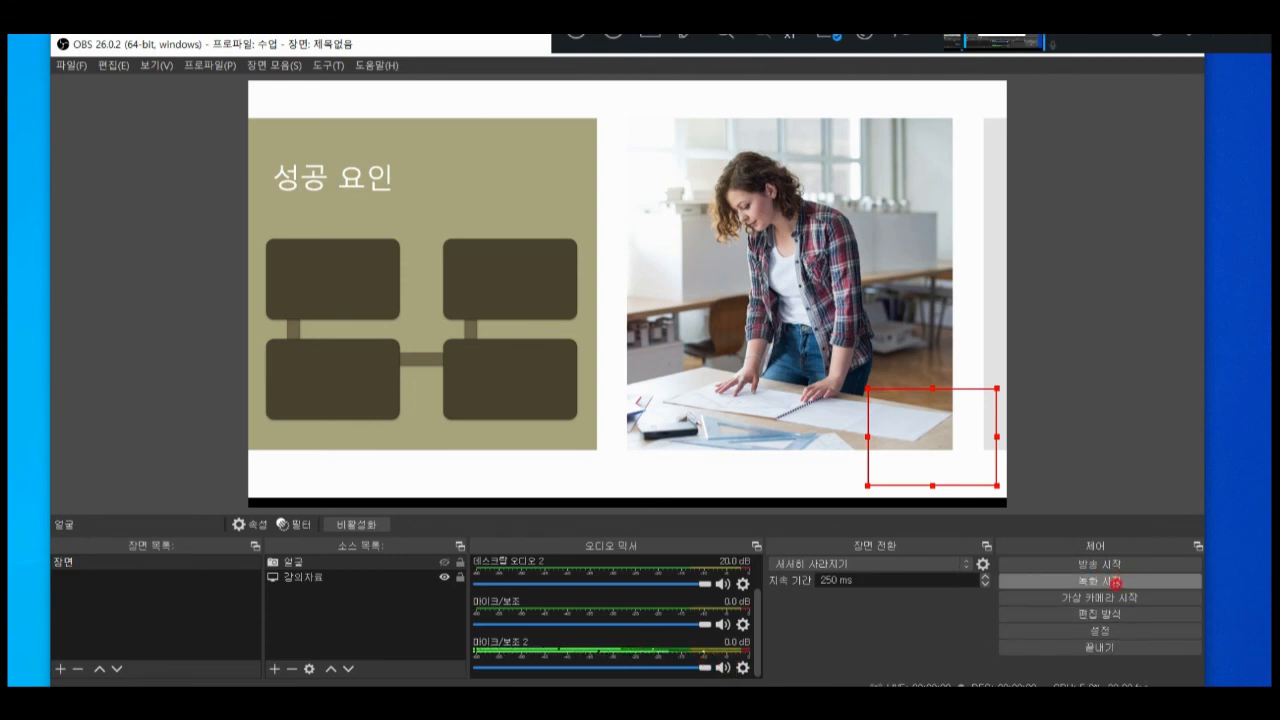
pyautogui.moveTo(1092, 573)
pyautogui.mouseDown()
pyautogui.moveTo(1118, 556)
pyautogui.moveTo(1114, 569)
pyautogui.moveTo(1076, 531)
pyautogui.moveTo(1087, 546)
pyautogui.moveTo(1113, 527)
pyautogui.mouseUp()
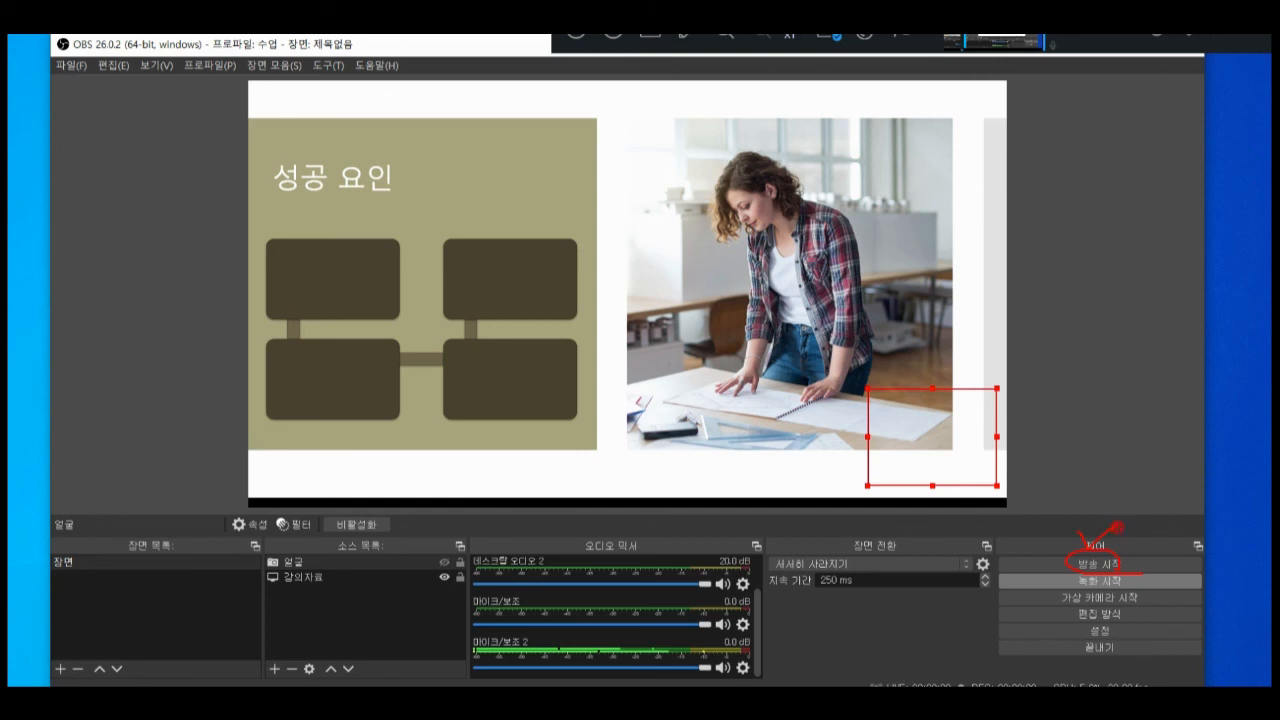
pyautogui.press('Escape')
pyautogui.click(1114, 581)
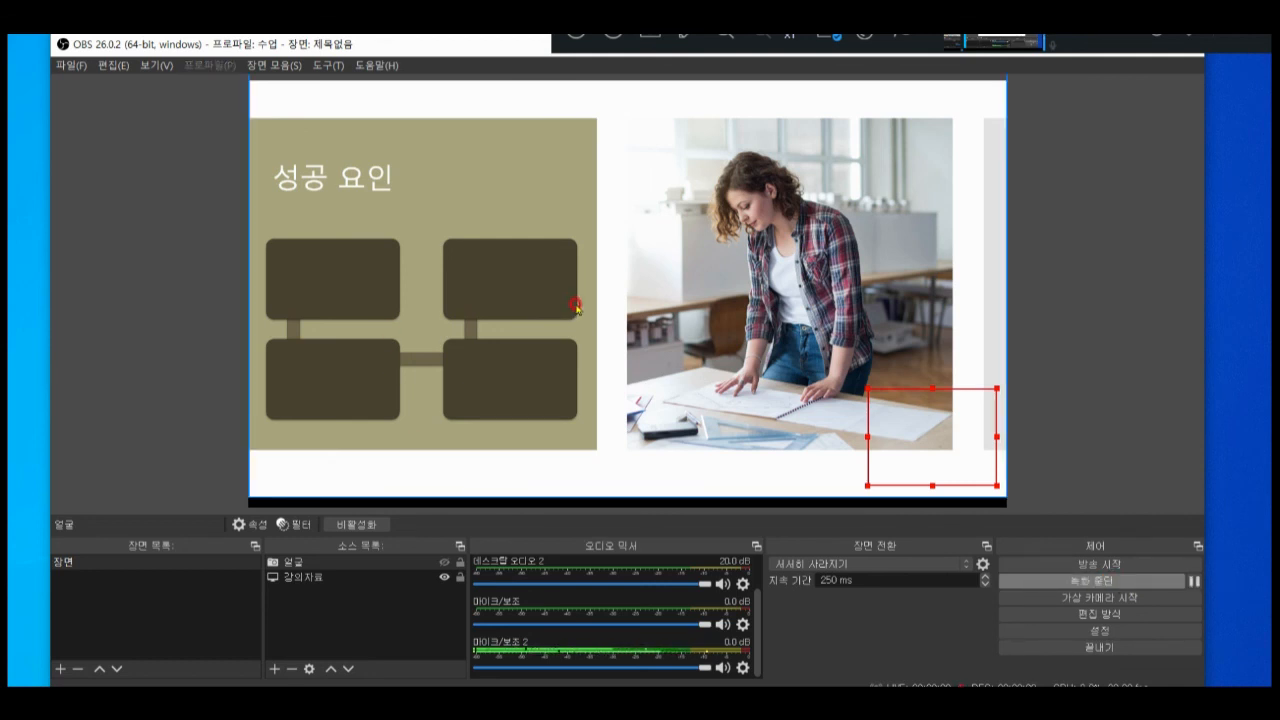
# Draw temporary pen marks over the preview while recording, and advance the slide show past its last slide to end it
pyautogui.moveTo(440, 80)
pyautogui.mouseDown()
pyautogui.moveTo(327, 94)
pyautogui.moveTo(258, 224)
pyautogui.moveTo(329, 390)
pyautogui.moveTo(646, 471)
pyautogui.moveTo(825, 455)
pyautogui.moveTo(791, 116)
pyautogui.moveTo(563, 111)
pyautogui.mouseUp()
pyautogui.moveTo(586, 288)
pyautogui.mouseDown()
pyautogui.moveTo(641, 171)
pyautogui.moveTo(662, 336)
pyautogui.moveTo(642, 318)
pyautogui.mouseUp()
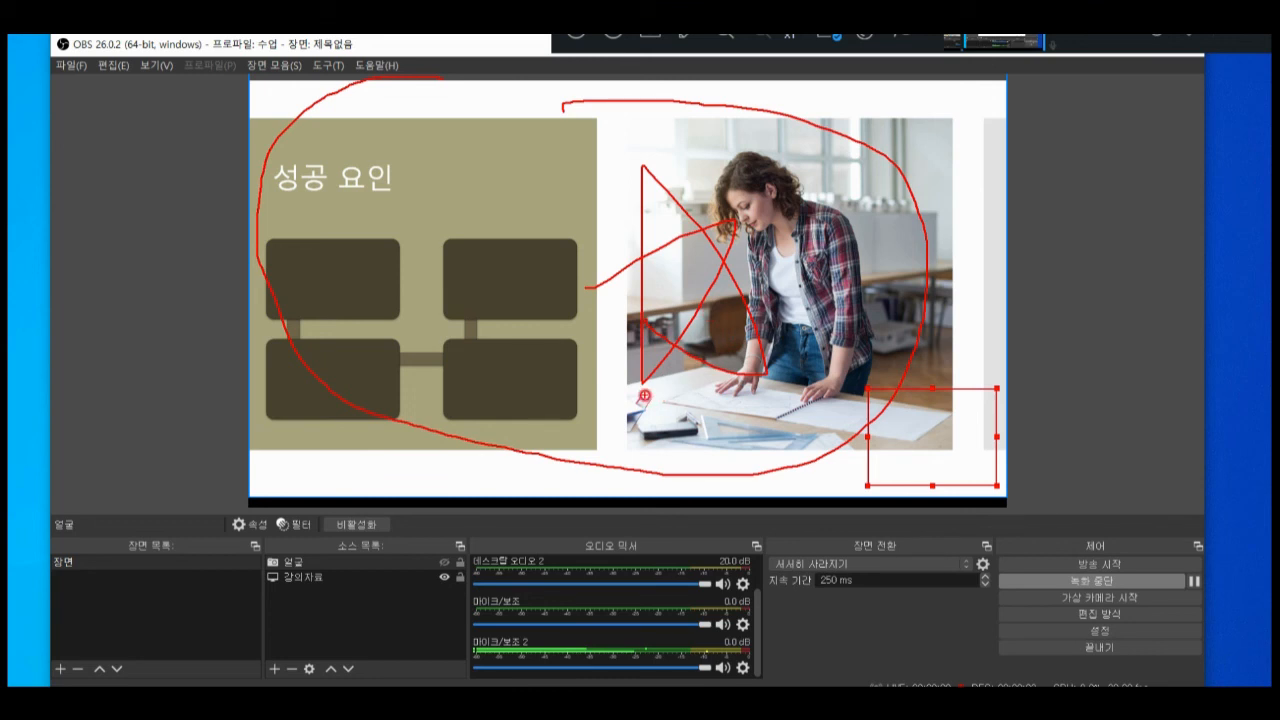
pyautogui.press('Escape')
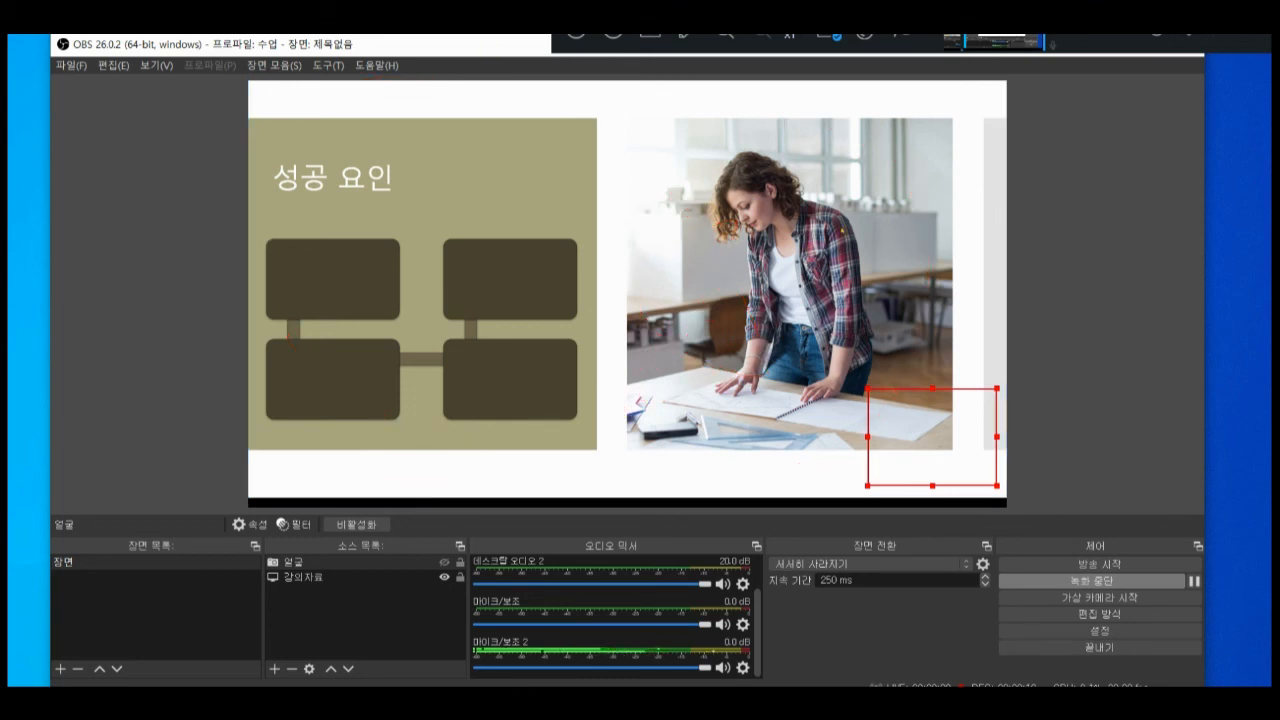
pyautogui.click(841, 234)
pyautogui.click(815, 262)
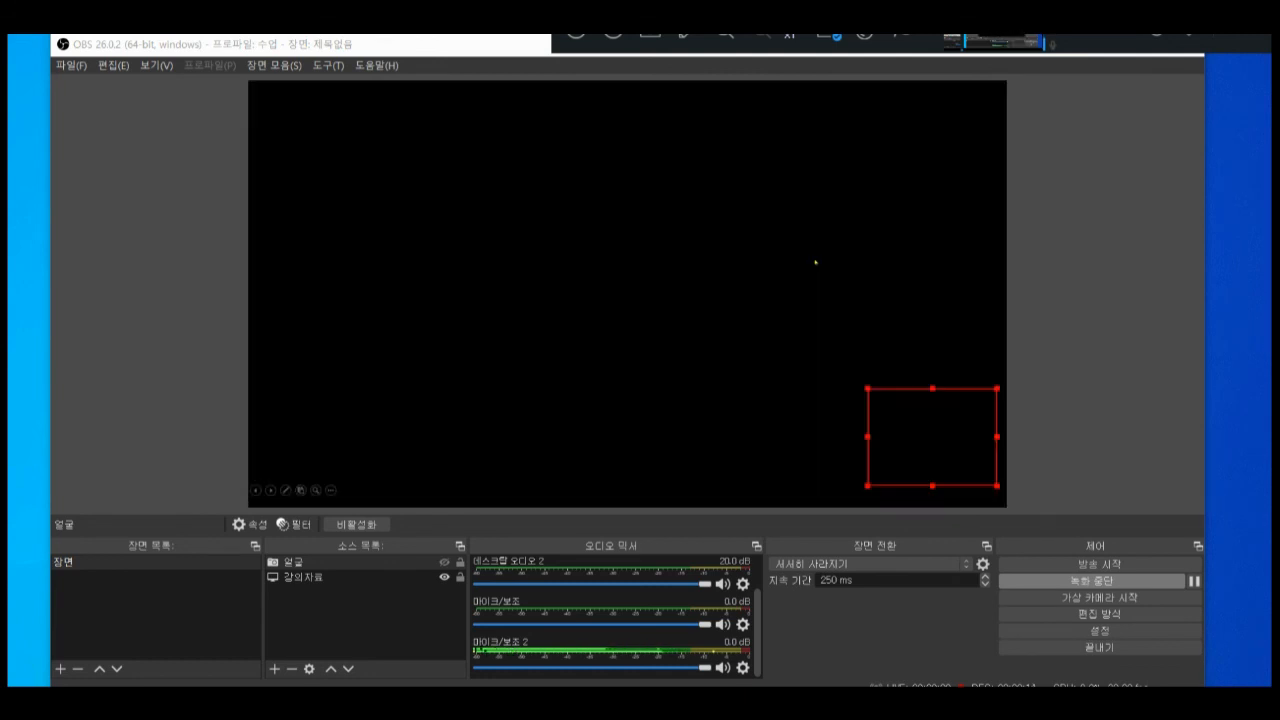
pyautogui.click(815, 262)
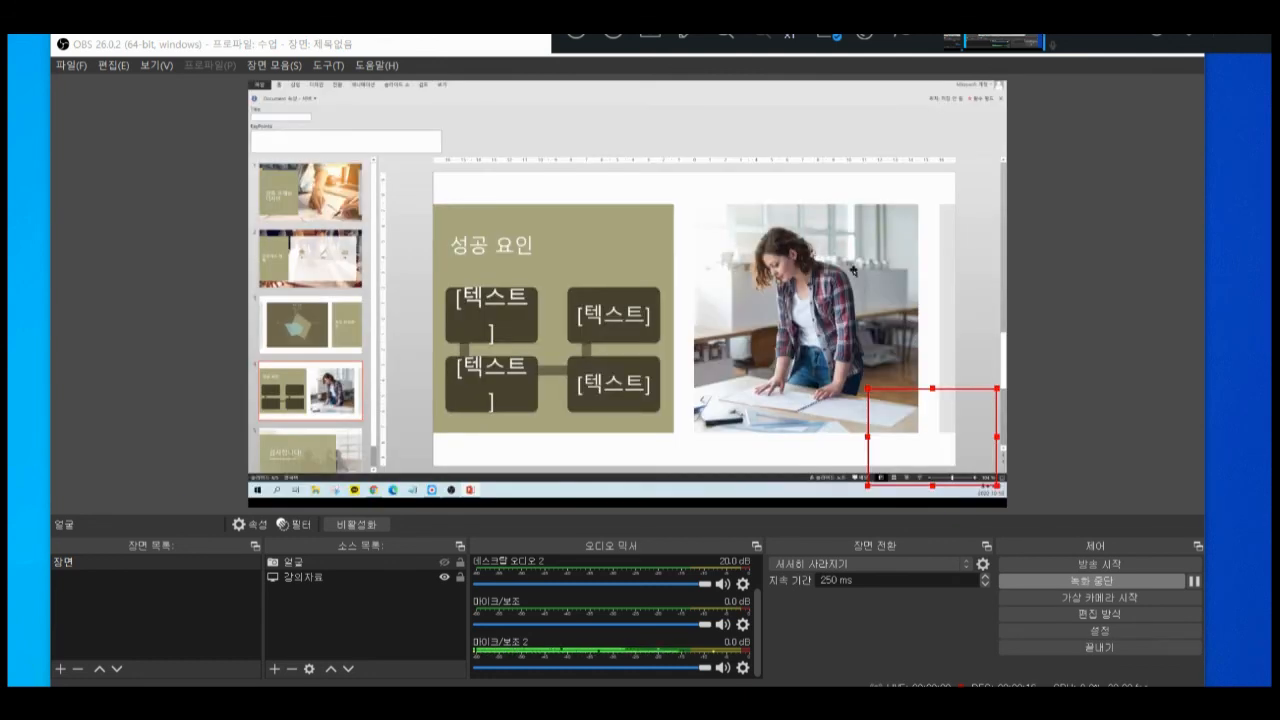
# Reposition the OBS window to expose its status bar, and point out the recording status with temporary pen marks
pyautogui.click(1084, 585)
pyautogui.moveTo(1120, 583)
pyautogui.mouseDown()
pyautogui.moveTo(1062, 592)
pyautogui.moveTo(1112, 570)
pyautogui.moveTo(1120, 583)
pyautogui.mouseUp()
pyautogui.moveTo(1200, 592)
pyautogui.mouseDown()
pyautogui.moveTo(1183, 580)
pyautogui.moveTo(1214, 591)
pyautogui.moveTo(1194, 577)
pyautogui.moveTo(1209, 561)
pyautogui.mouseUp()
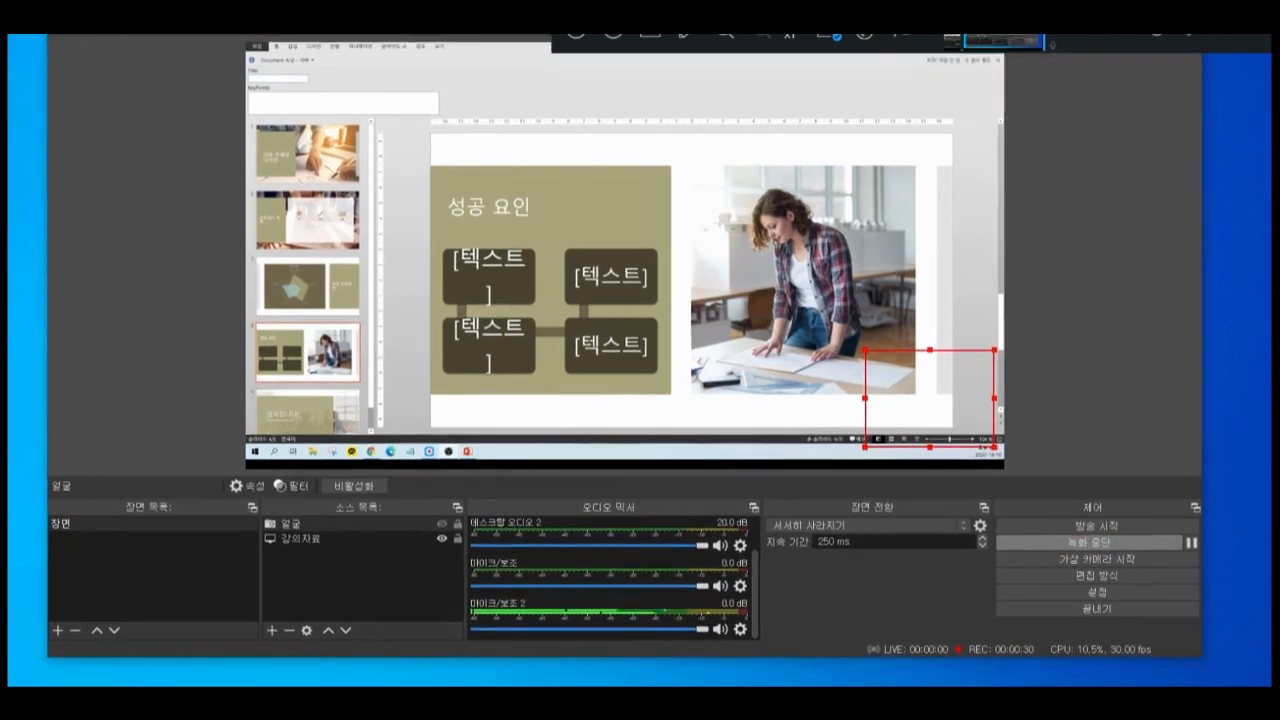
pyautogui.press('super+Up')
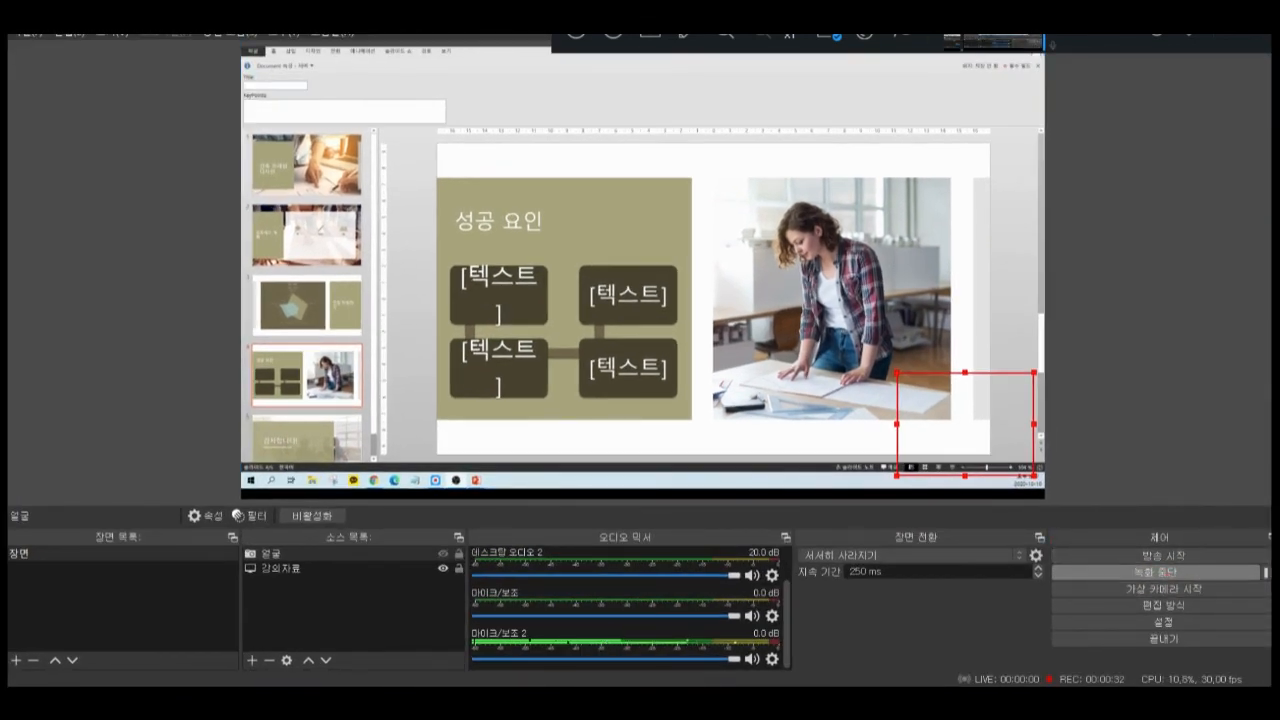
pyautogui.moveTo(600, 18); pyautogui.dragTo(566, 28)
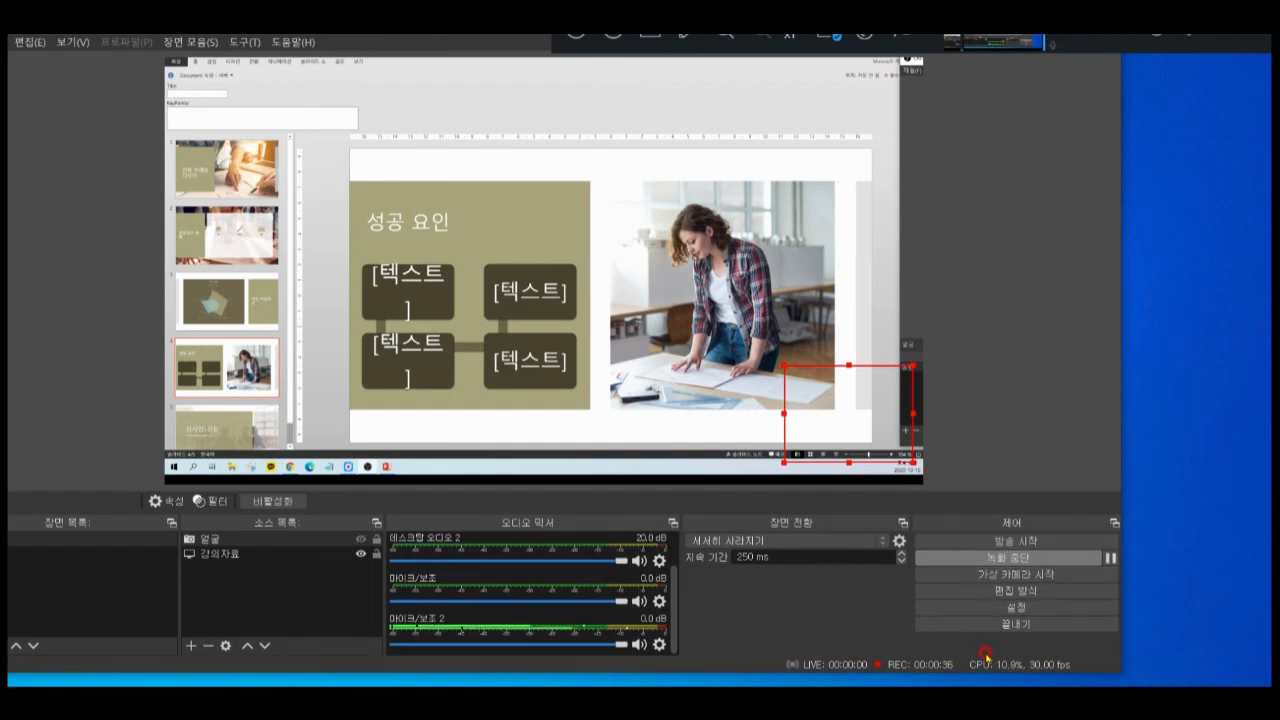
pyautogui.moveTo(913, 681)
pyautogui.mouseDown()
pyautogui.moveTo(848, 682)
pyautogui.moveTo(864, 642)
pyautogui.moveTo(907, 643)
pyautogui.moveTo(898, 680)
pyautogui.mouseUp()
pyautogui.moveTo(874, 630)
pyautogui.mouseDown()
pyautogui.moveTo(879, 654)
pyautogui.moveTo(903, 624)
pyautogui.mouseUp()
# Pause and resume the recording, and stop it
pyautogui.click(1110, 557)
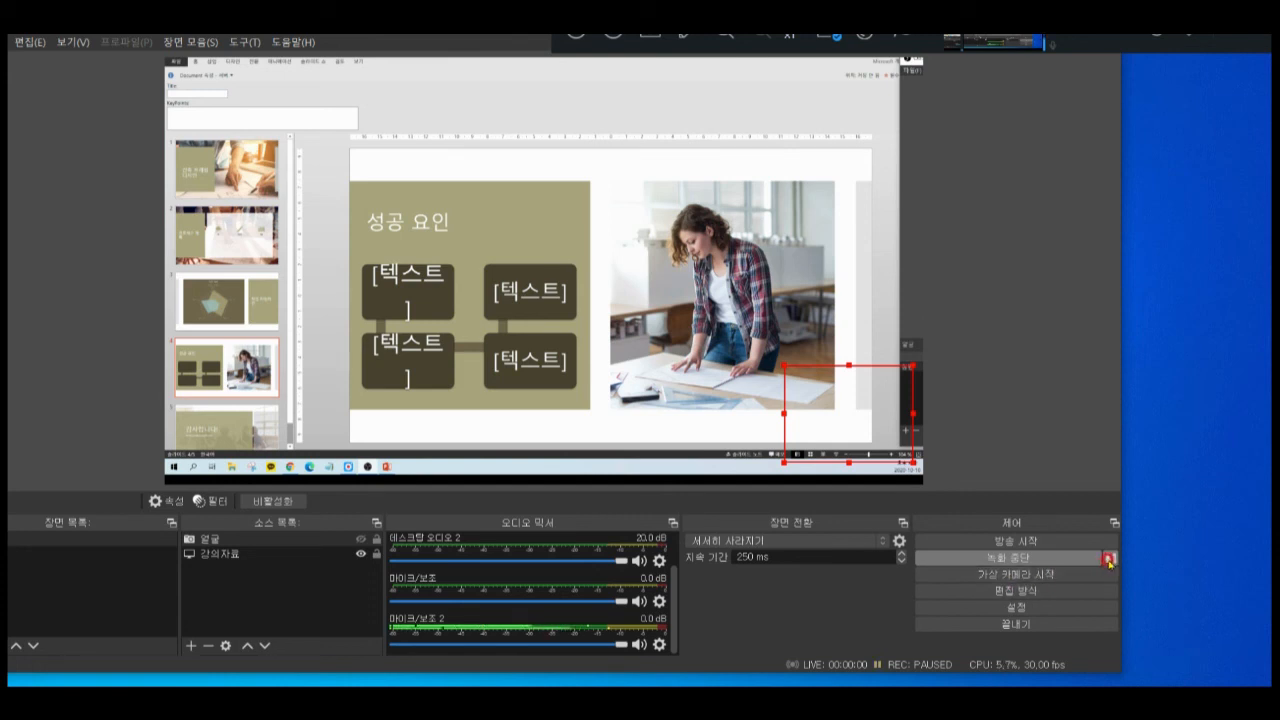
pyautogui.click(1108, 560)
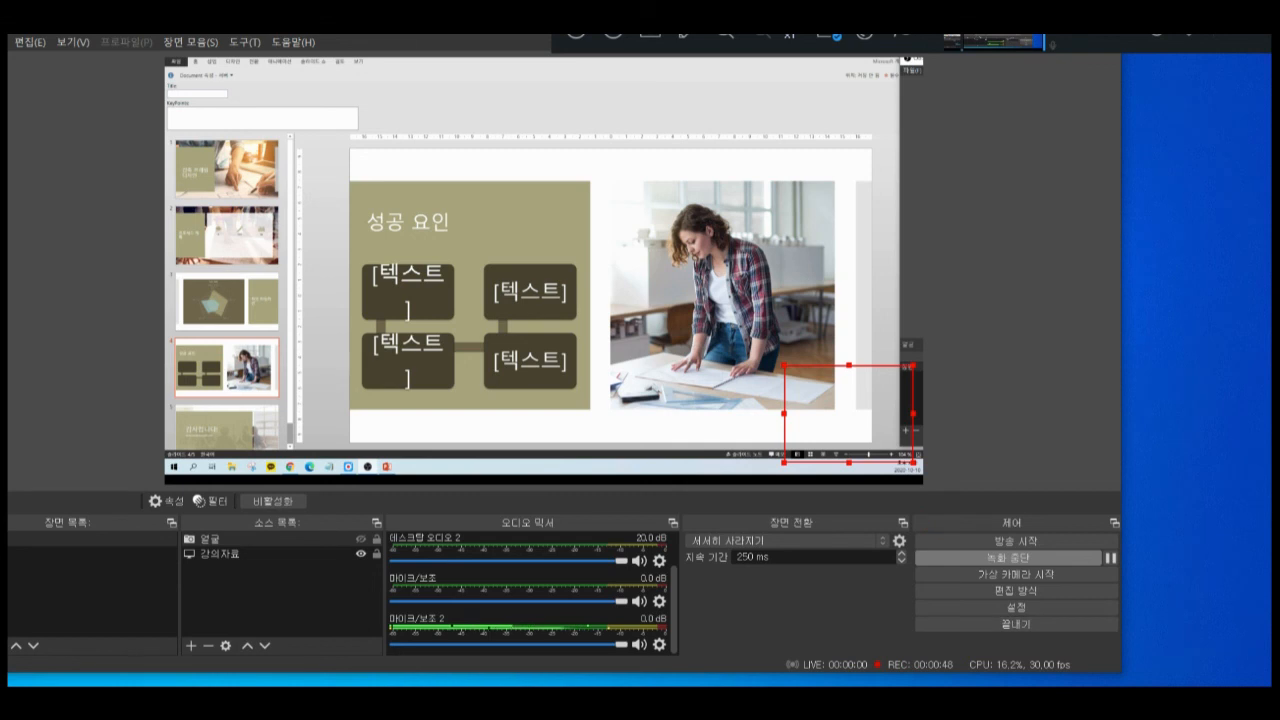
pyautogui.moveTo(469, 25); pyautogui.dragTo(522, 37)
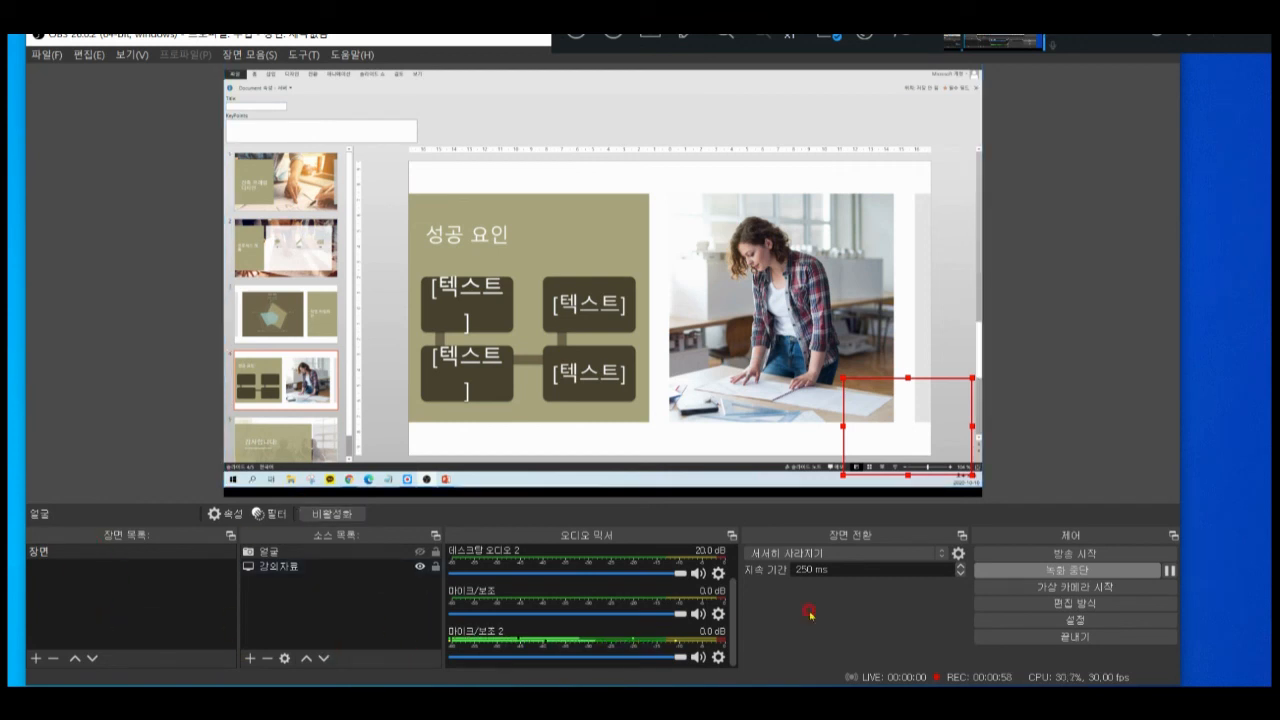
pyautogui.click(1076, 570)
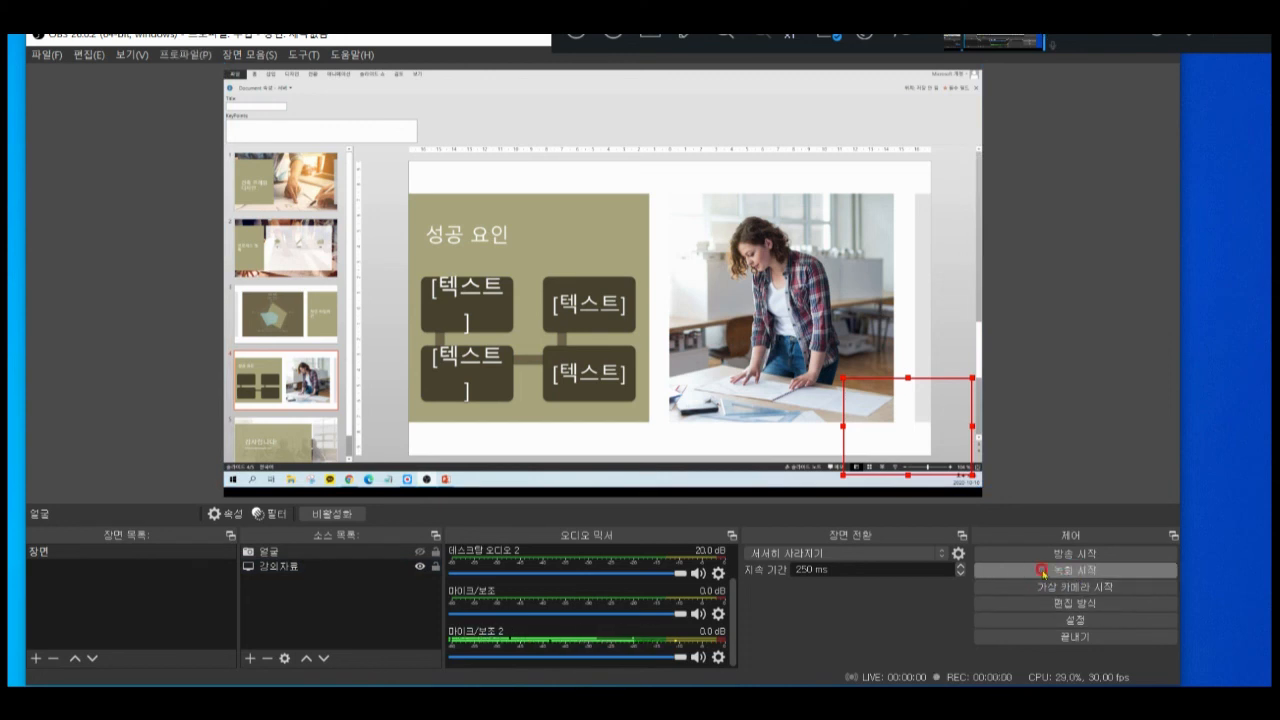
pyautogui.click(45, 56)
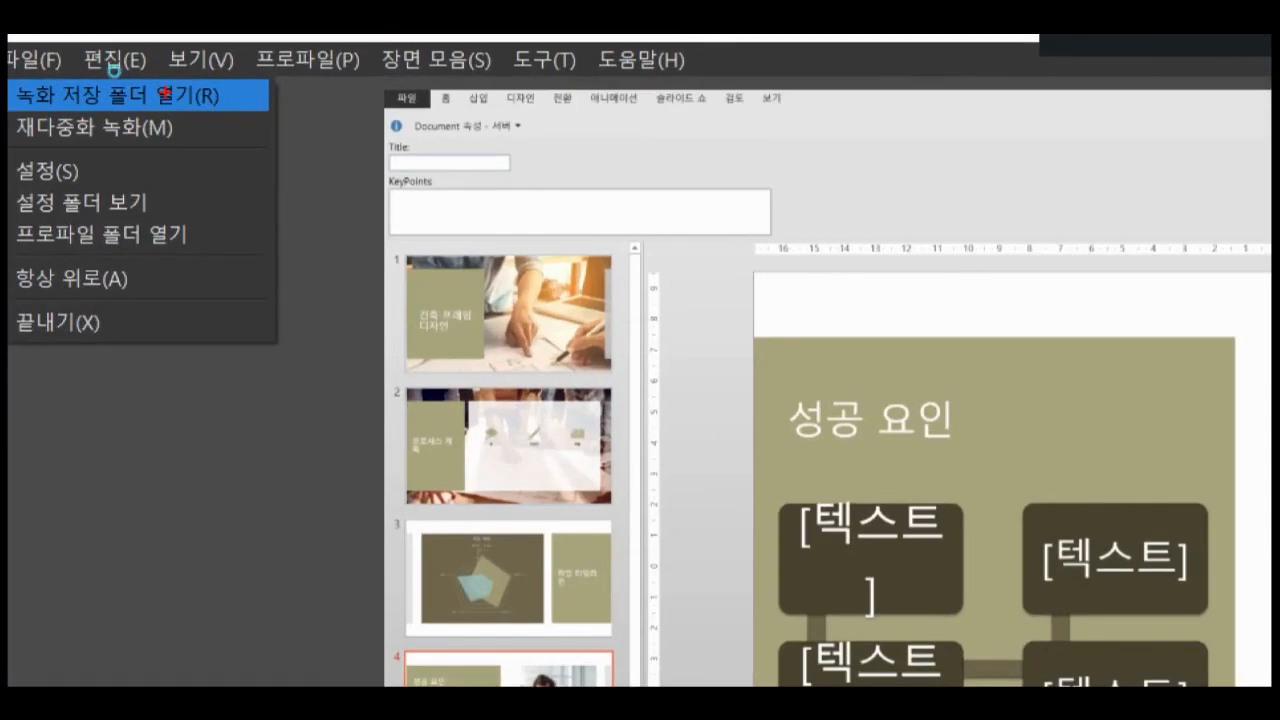
pyautogui.moveTo(114, 71)
pyautogui.mouseDown()
pyautogui.moveTo(84, 84)
pyautogui.moveTo(121, 73)
pyautogui.mouseUp()
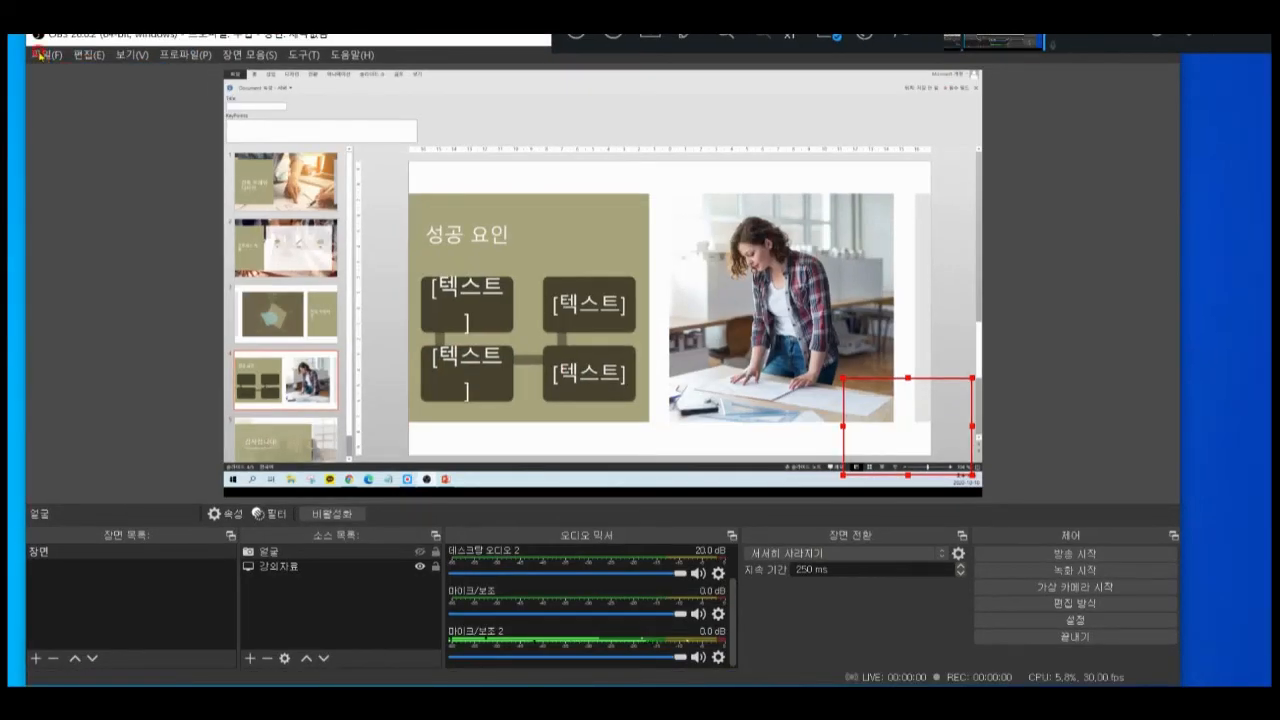
pyautogui.click(34, 59)
pyautogui.click(48, 77)
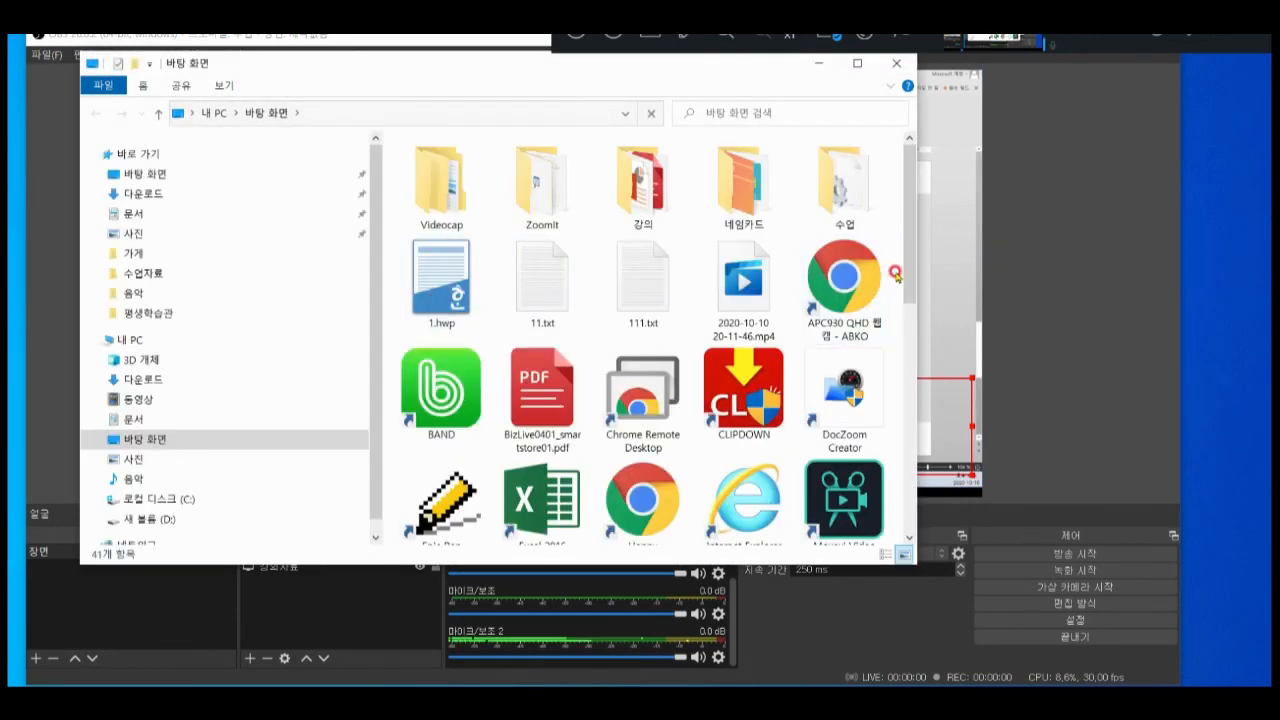
pyautogui.moveTo(910, 230)
pyautogui.mouseDown()
pyautogui.moveTo(909, 495)
pyautogui.moveTo(916, 231)
pyautogui.mouseUp()
pyautogui.click(766, 300)
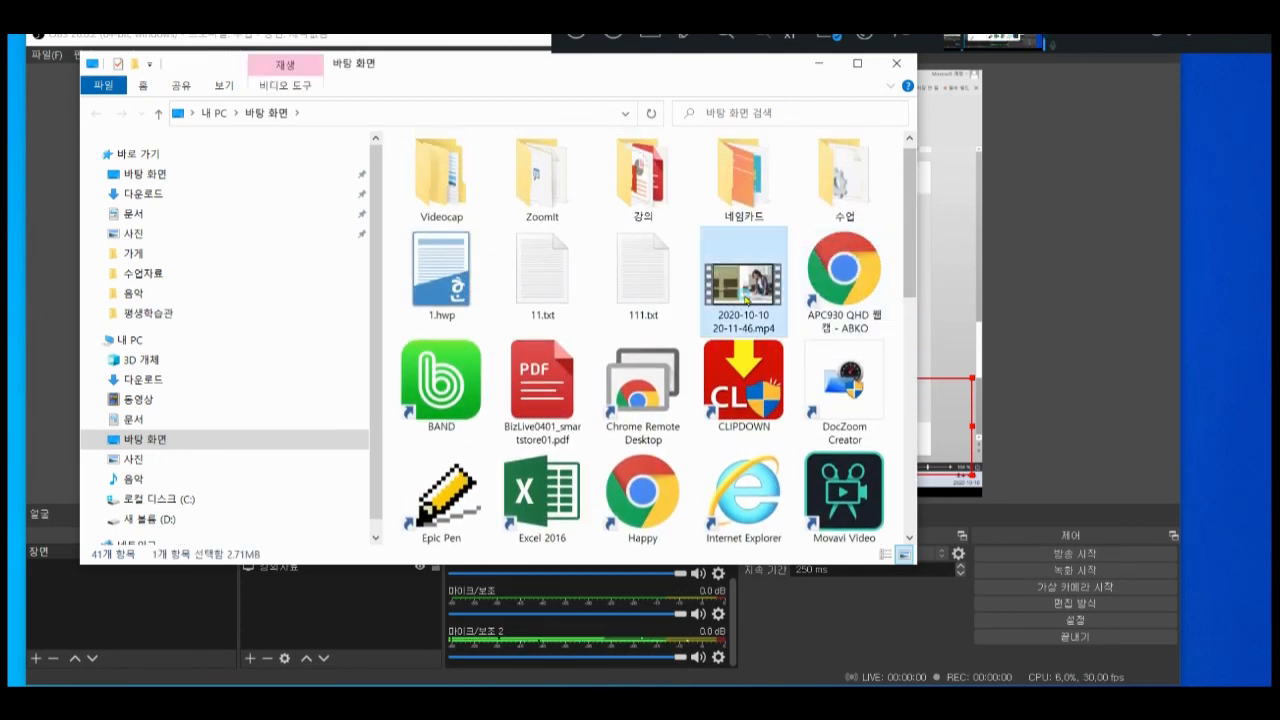
pyautogui.hotkey('ctrl', '1')
pyautogui.click(768, 302)
pyautogui.moveTo(782, 390)
pyautogui.mouseDown()
pyautogui.moveTo(606, 362)
pyautogui.moveTo(808, 313)
pyautogui.moveTo(815, 385)
pyautogui.mouseUp()
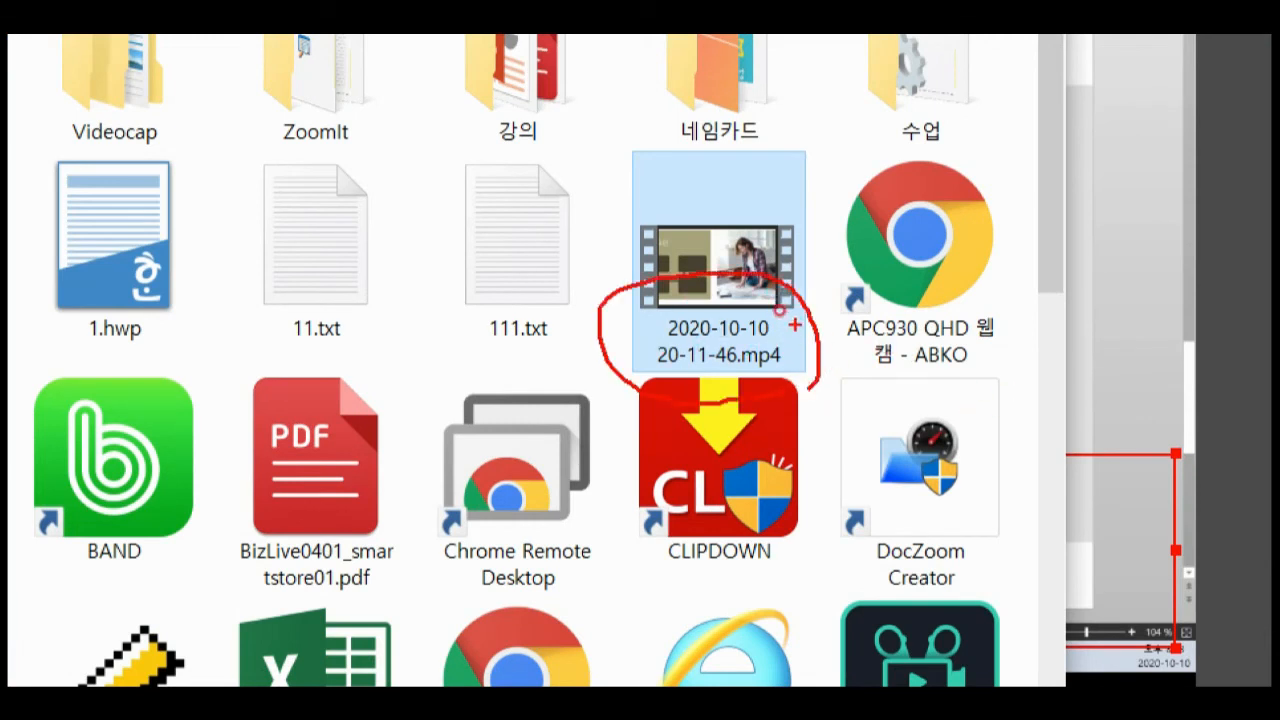
pyautogui.moveTo(742, 242); pyautogui.dragTo(790, 272)
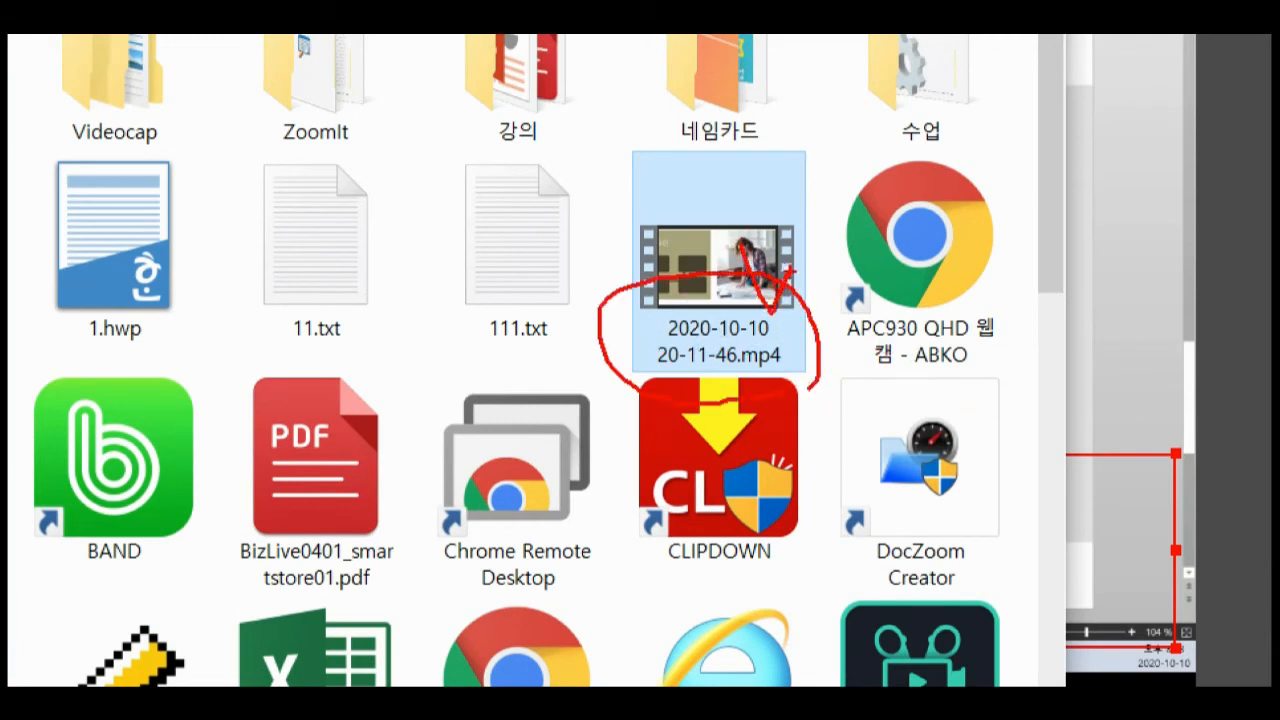
pyautogui.press('Escape')
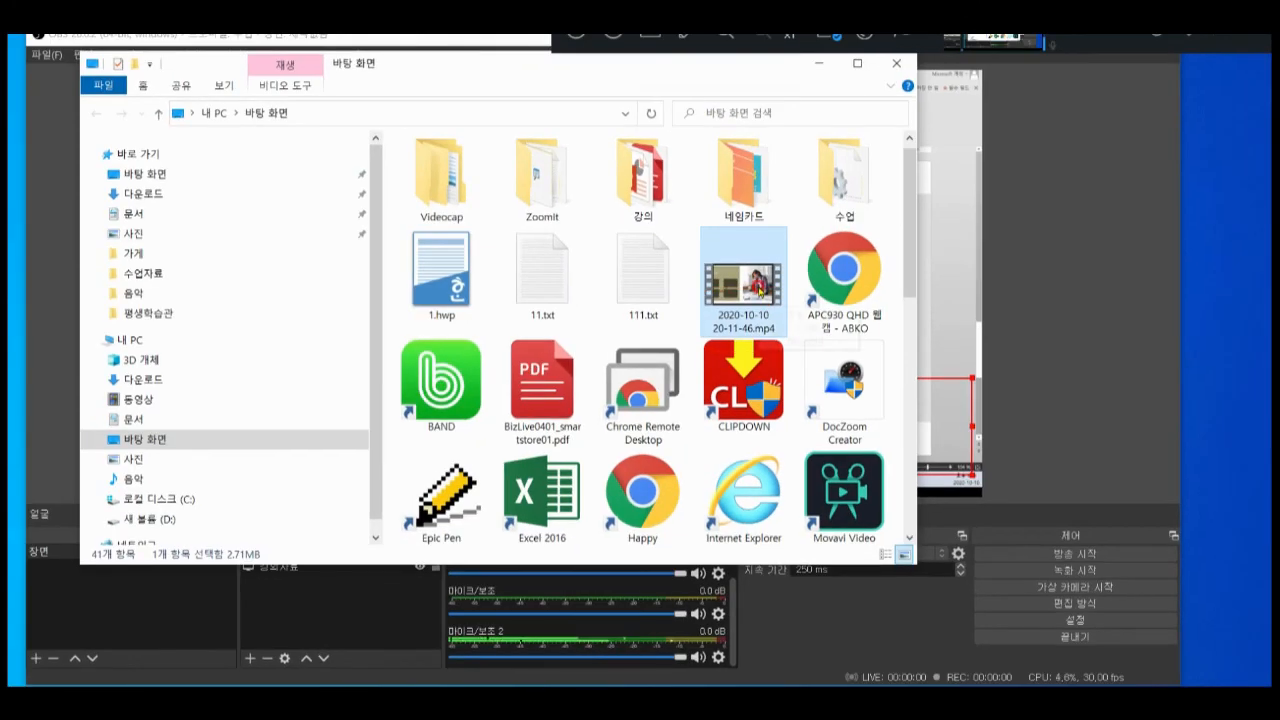
pyautogui.moveTo(421, 66); pyautogui.dragTo(390, 125)
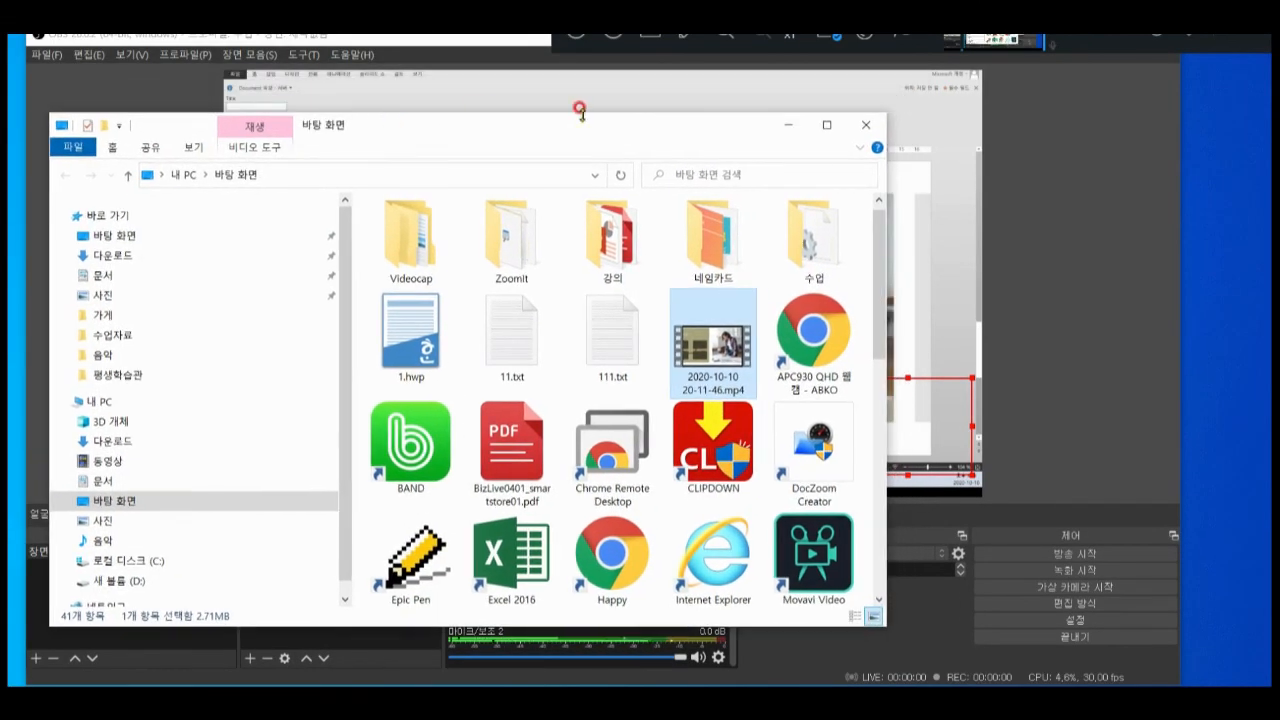
pyautogui.click(862, 125)
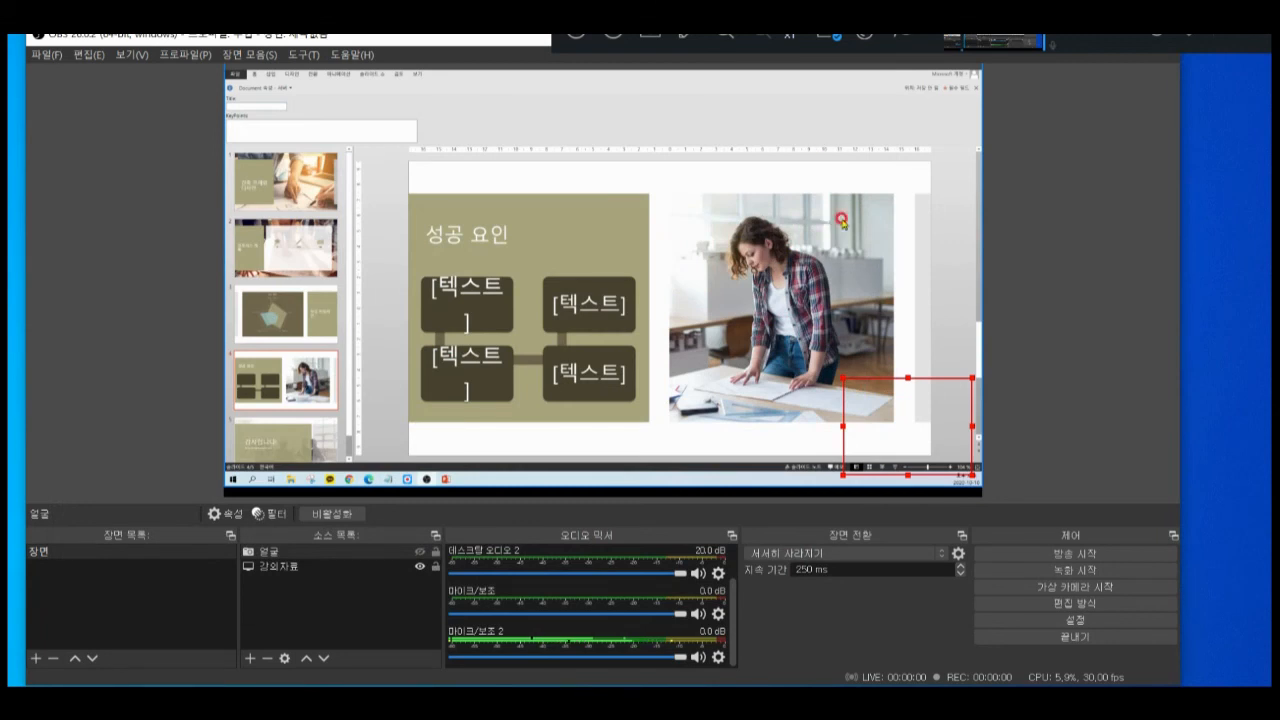